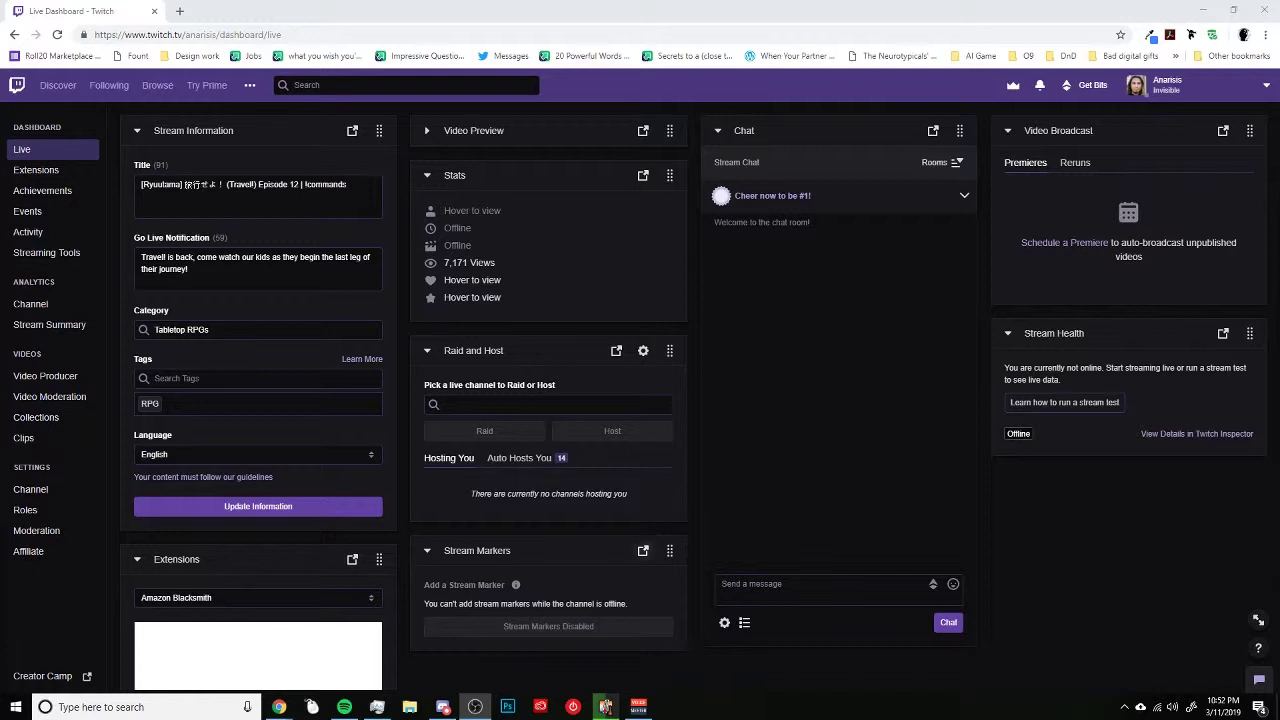
Inspect the Stream Markers panel in its own pop-out window, then close that window.
{"action": "left_click", "coordinate": [643, 550]}
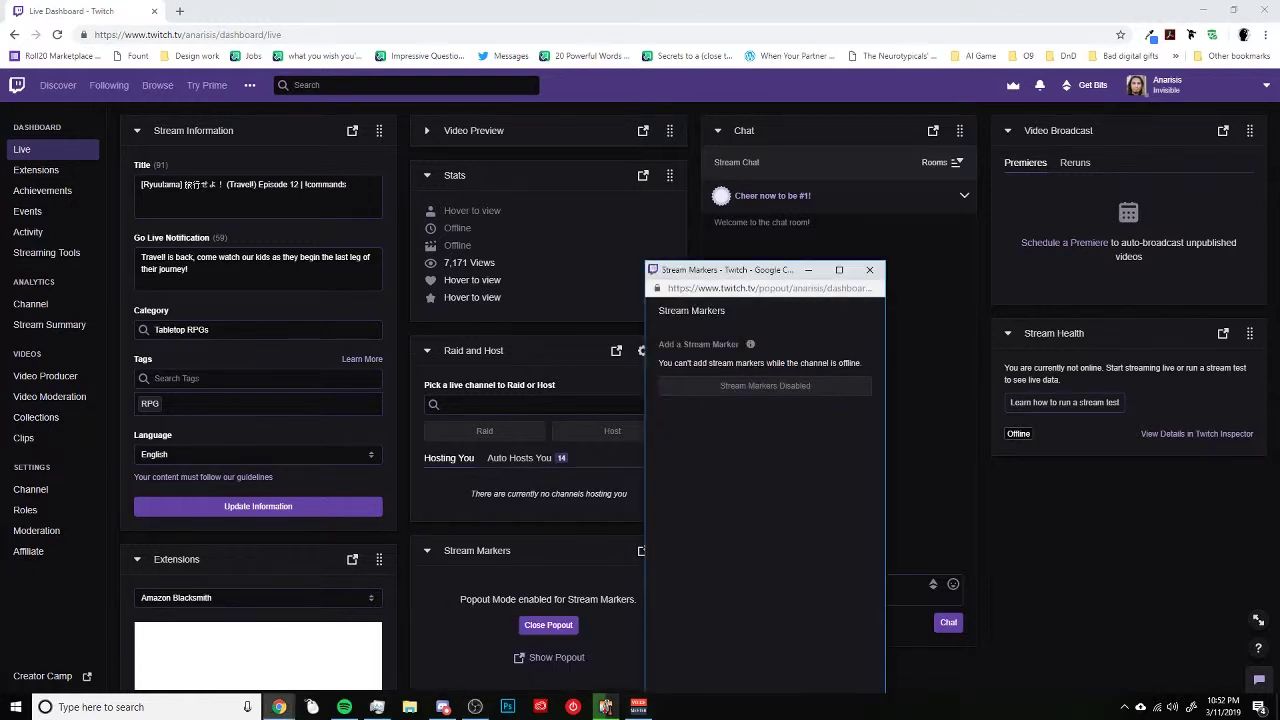
{"action": "left_click_drag", "start_coordinate": [775, 272], "coordinate": [534, 262]}
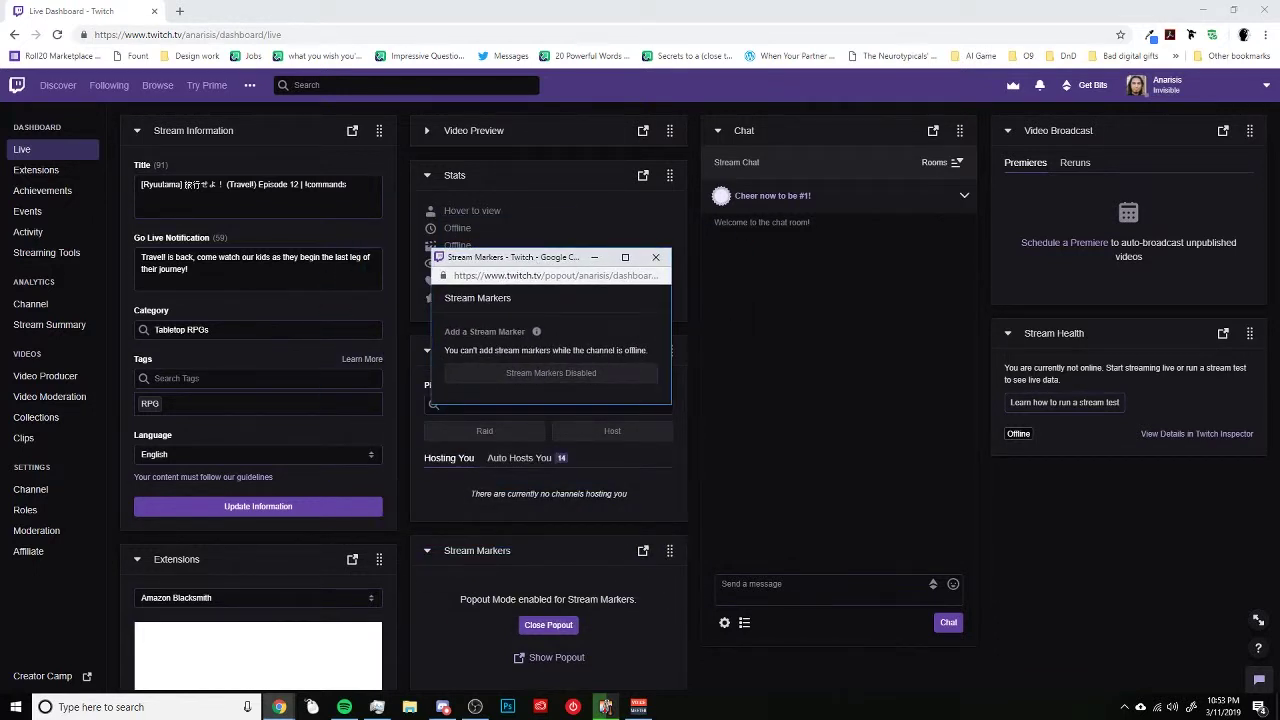
{"action": "left_click_drag", "start_coordinate": [529, 262], "coordinate": [521, 236]}
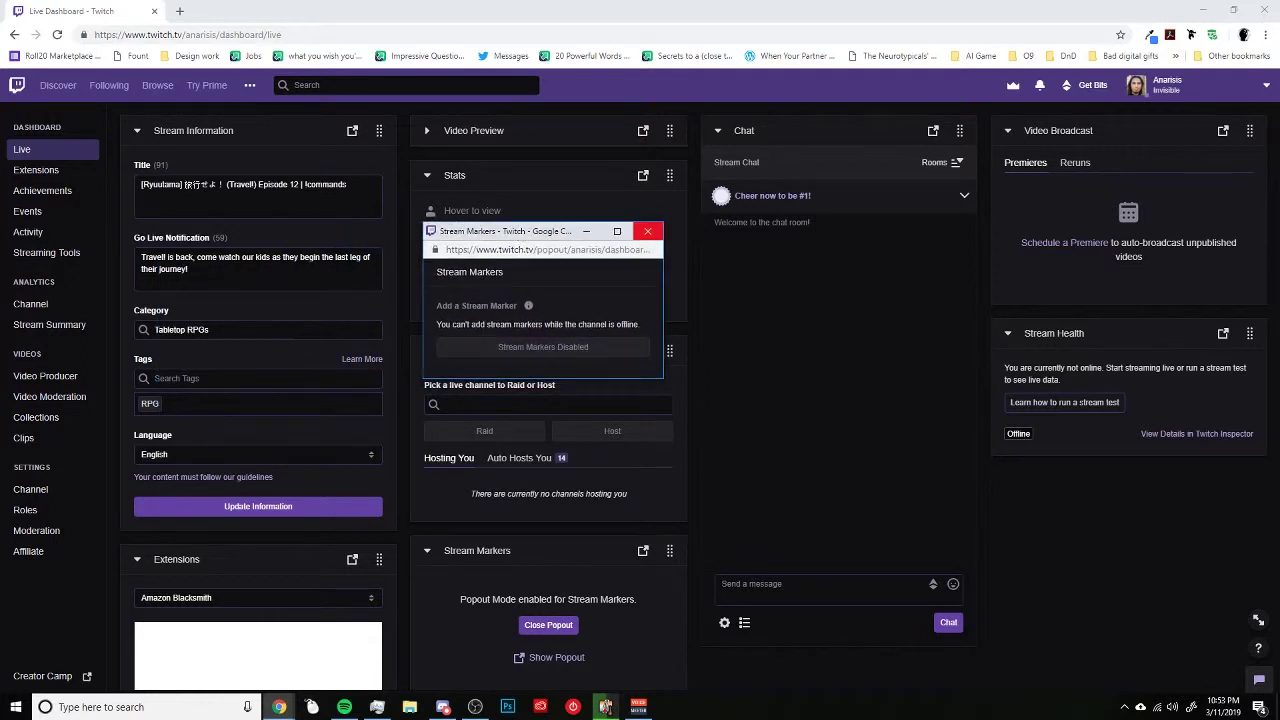
{"action": "left_click", "coordinate": [647, 231]}
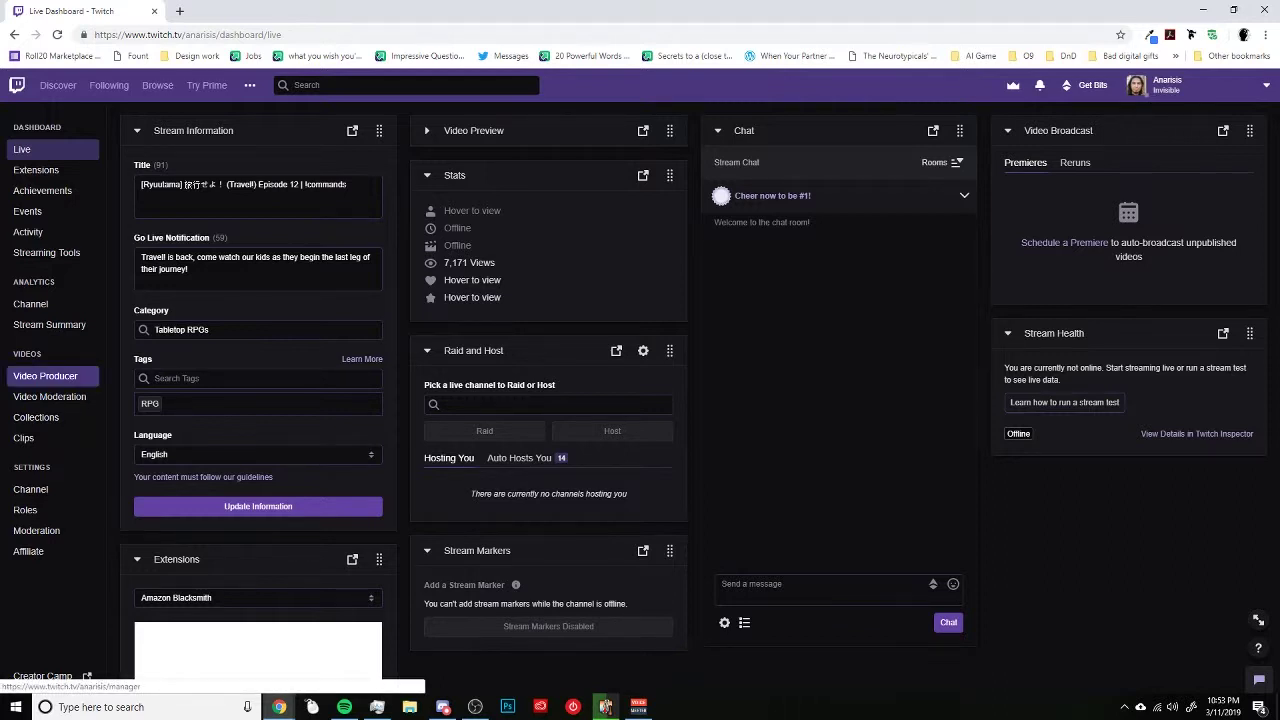
Open the Video Producer and dismiss its two update notices.
{"action": "left_click", "coordinate": [45, 376]}
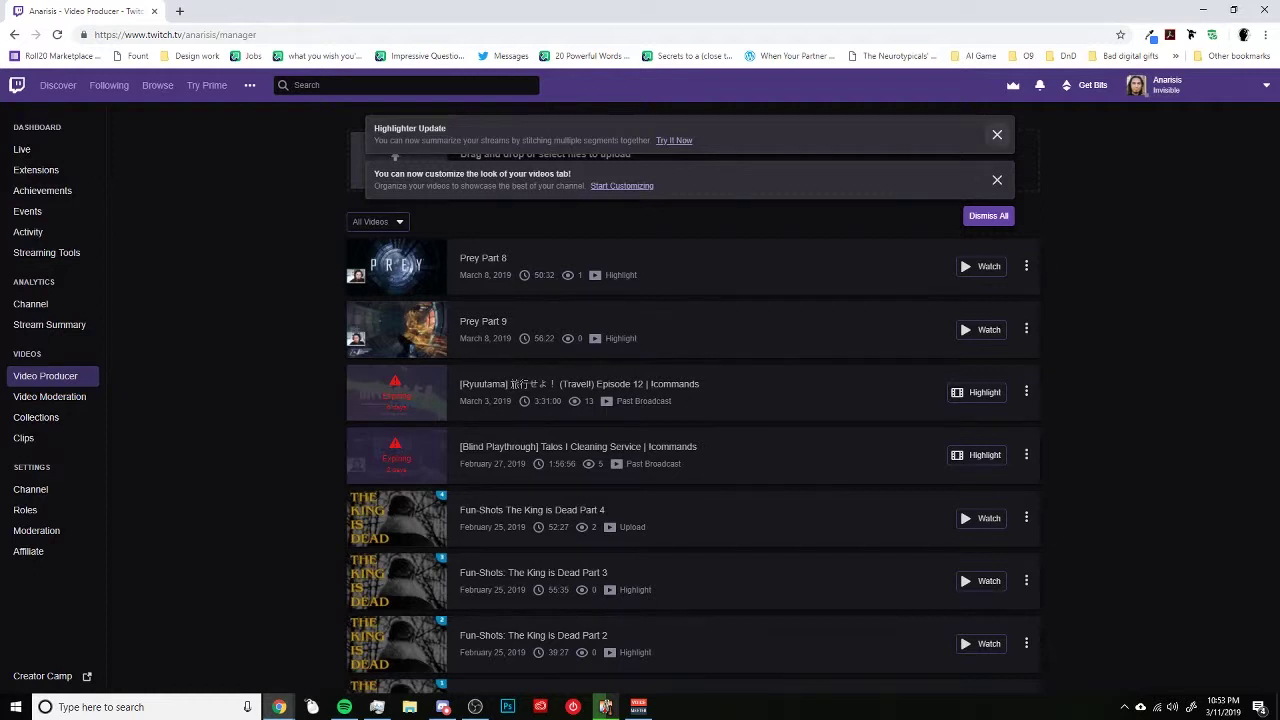
{"action": "left_click", "coordinate": [997, 135]}
{"action": "left_click", "coordinate": [997, 135]}
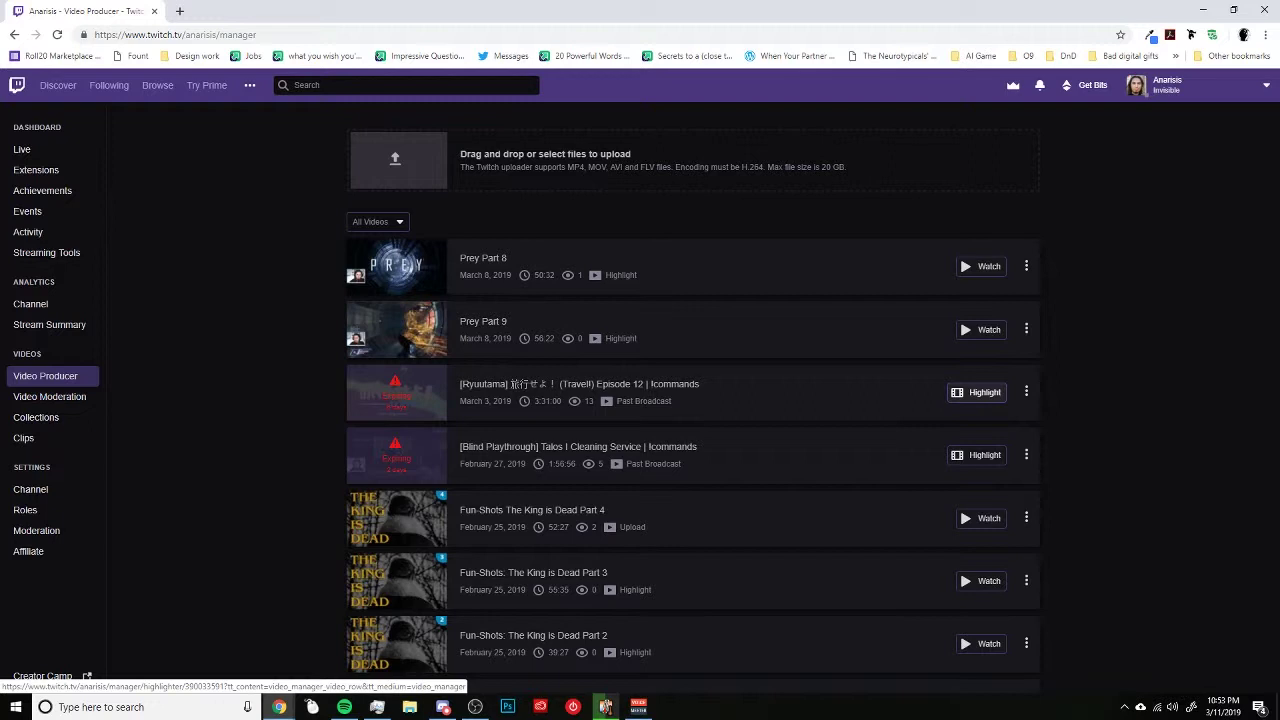
Open the Ryuutama Episode 12 past broadcast for highlighting, pause playback and look over the highlight editor.
{"action": "left_click", "coordinate": [975, 392]}
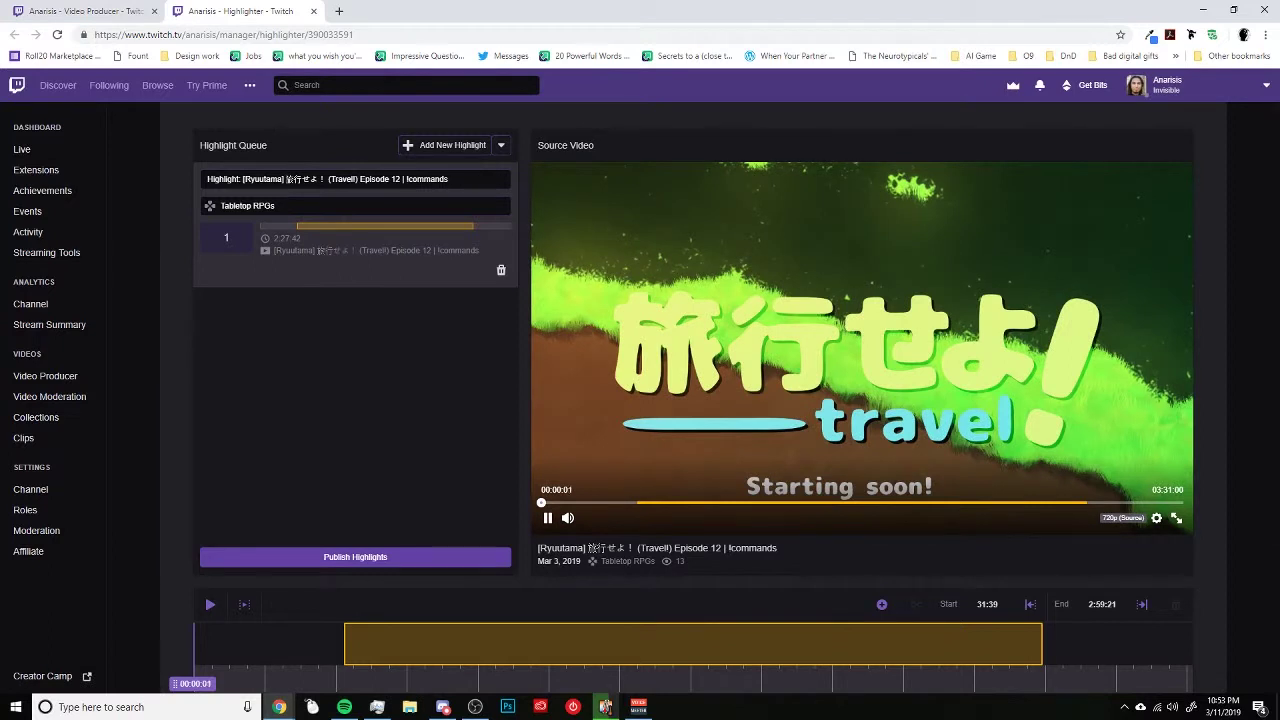
{"action": "left_click", "coordinate": [547, 518]}
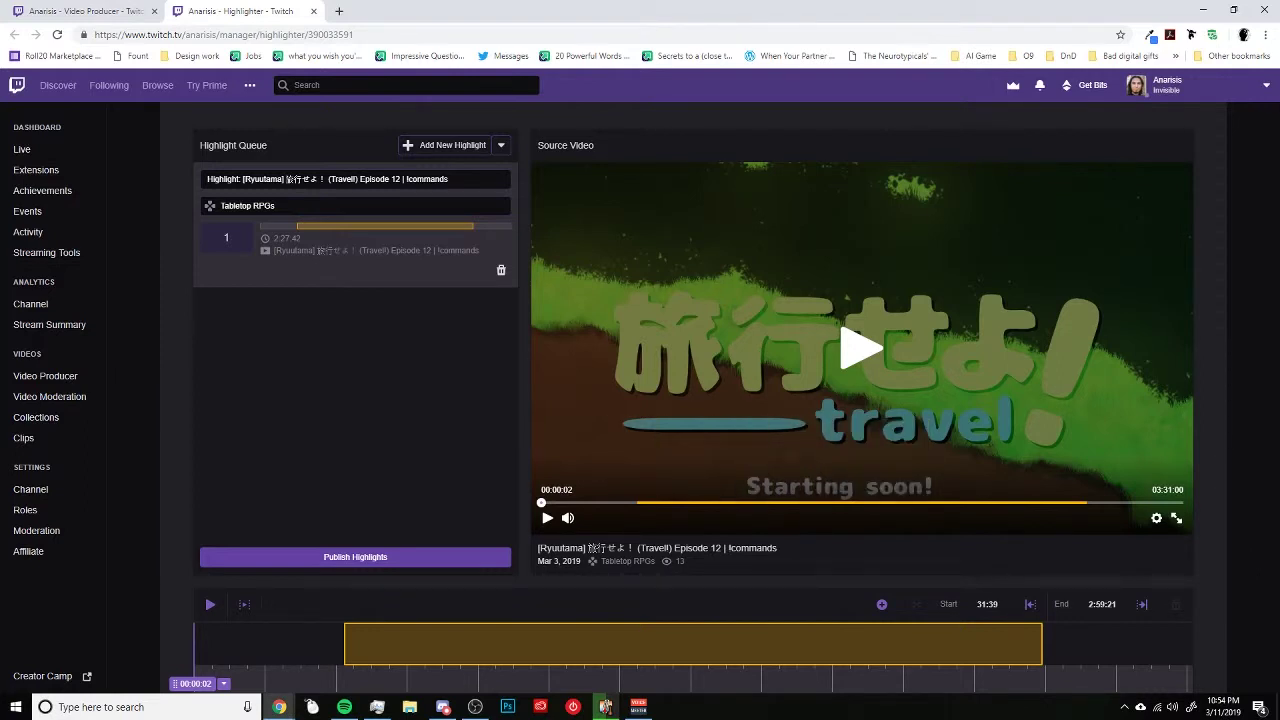
{"action": "scroll", "coordinate": [680, 340], "scroll_direction": "down", "scroll_amount": 2}
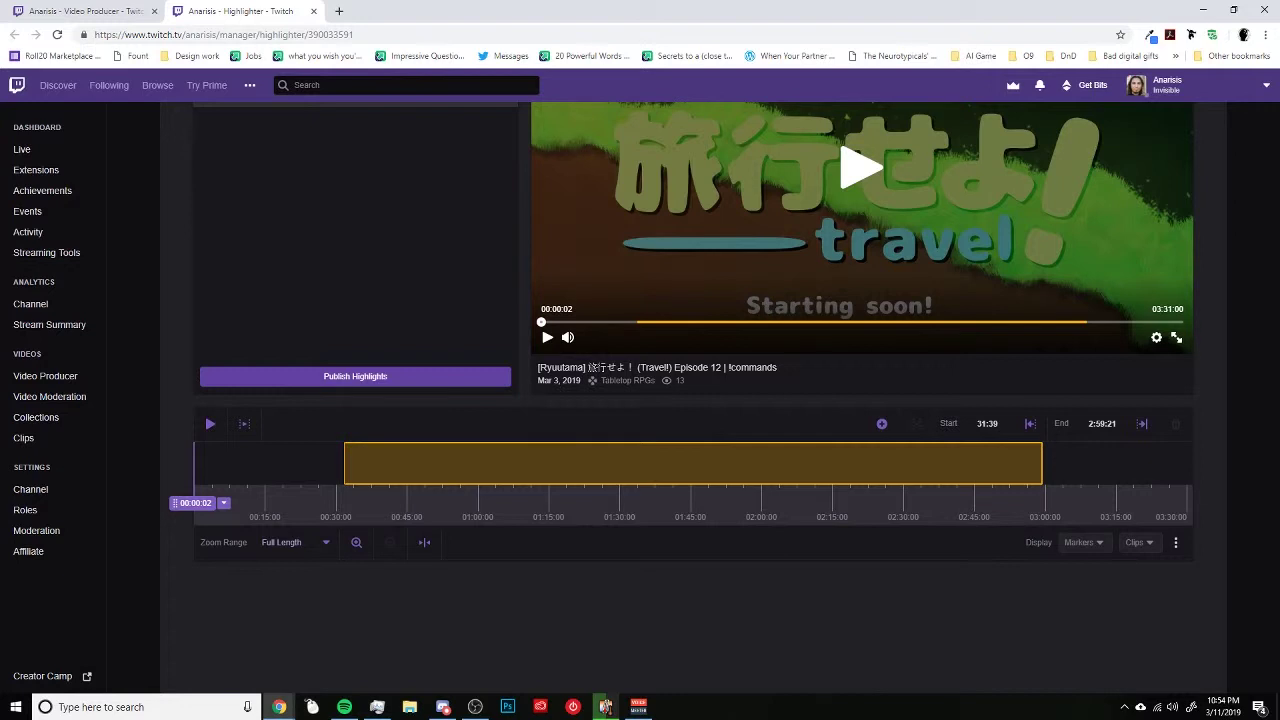
{"action": "scroll", "coordinate": [680, 360], "scroll_direction": "up", "scroll_amount": 1}
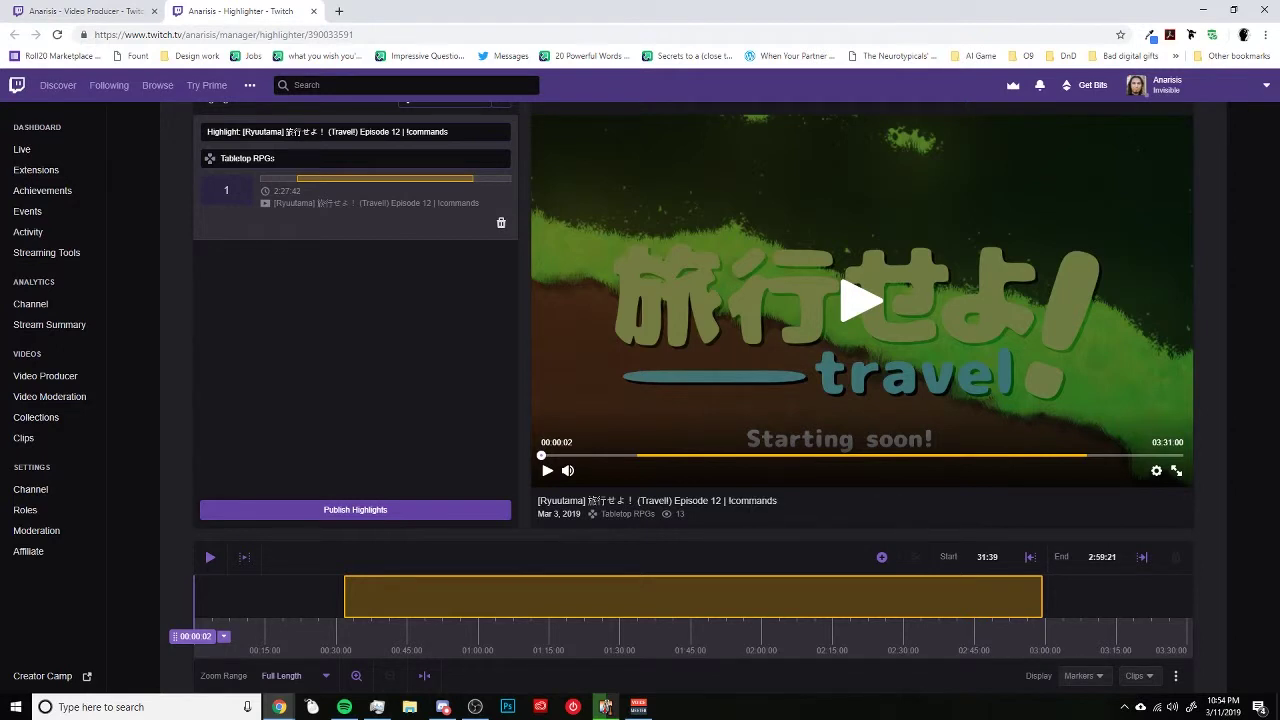
{"action": "scroll", "coordinate": [680, 400], "scroll_direction": "up", "scroll_amount": 1}
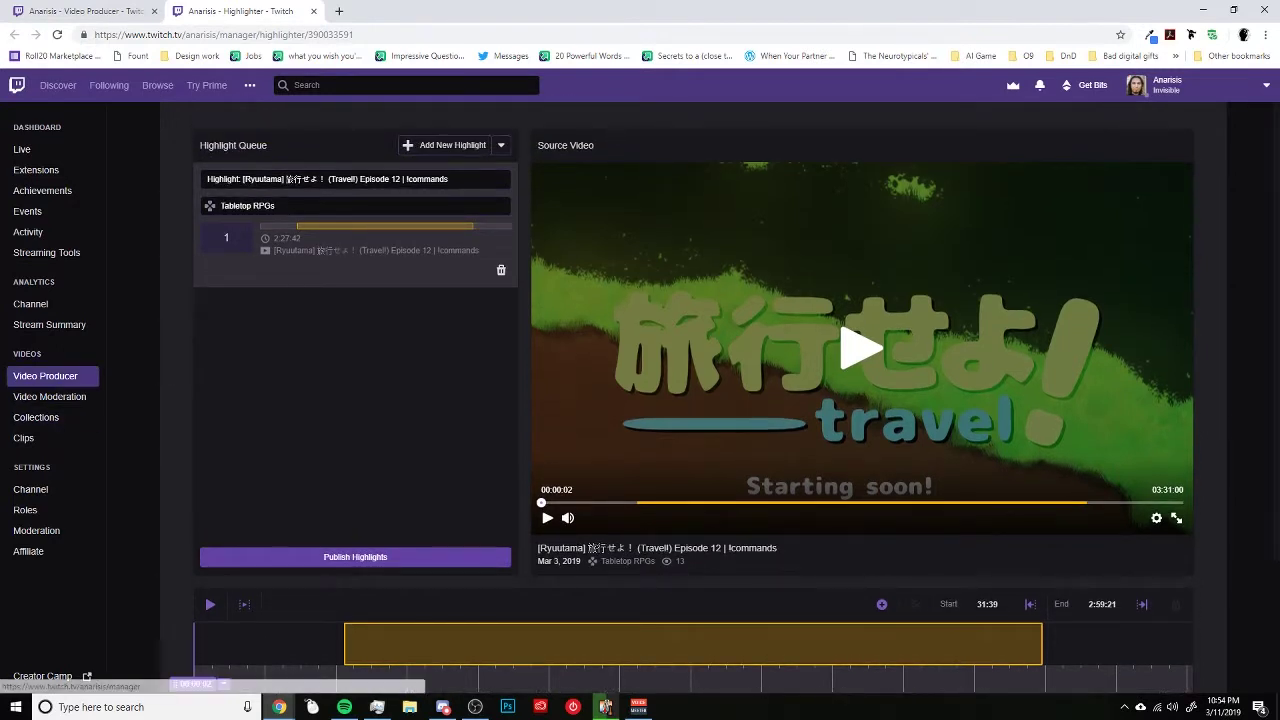
Return to the Video Producer, reopen the Ryuutama Episode 12 broadcast in the Highlighter and pause its playback.
{"action": "left_click", "coordinate": [45, 376]}
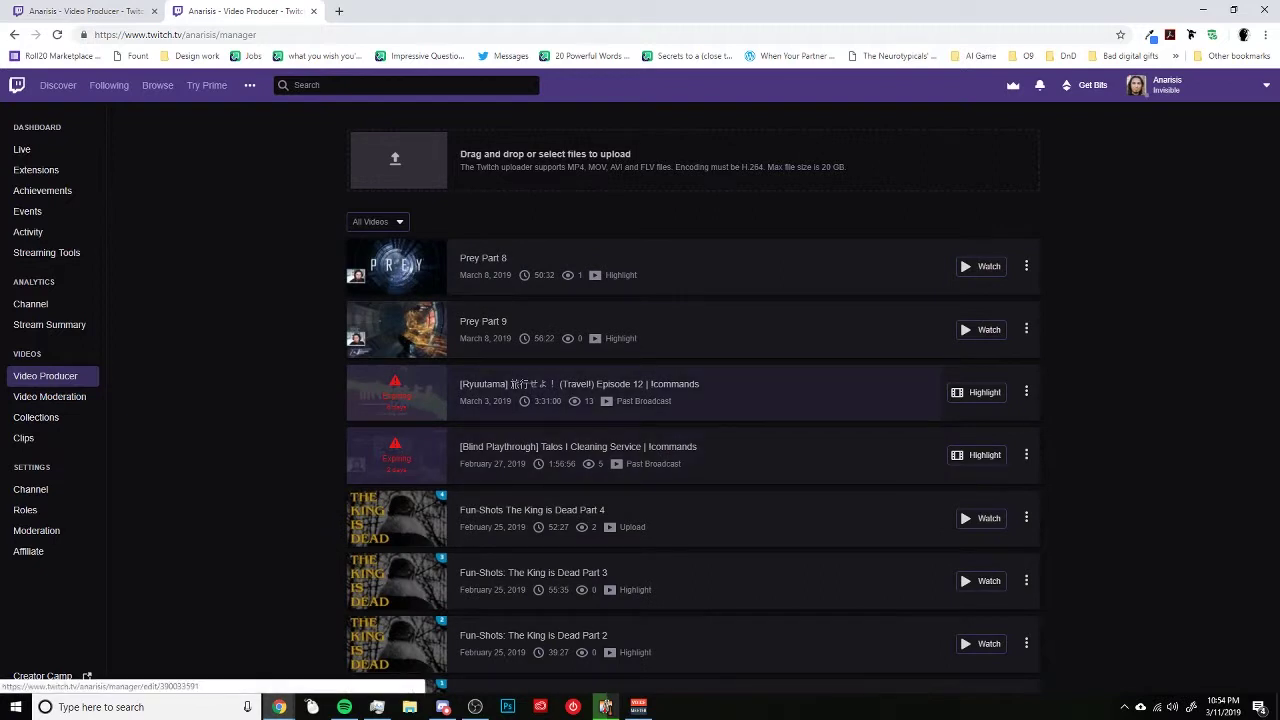
{"action": "left_click", "coordinate": [976, 392]}
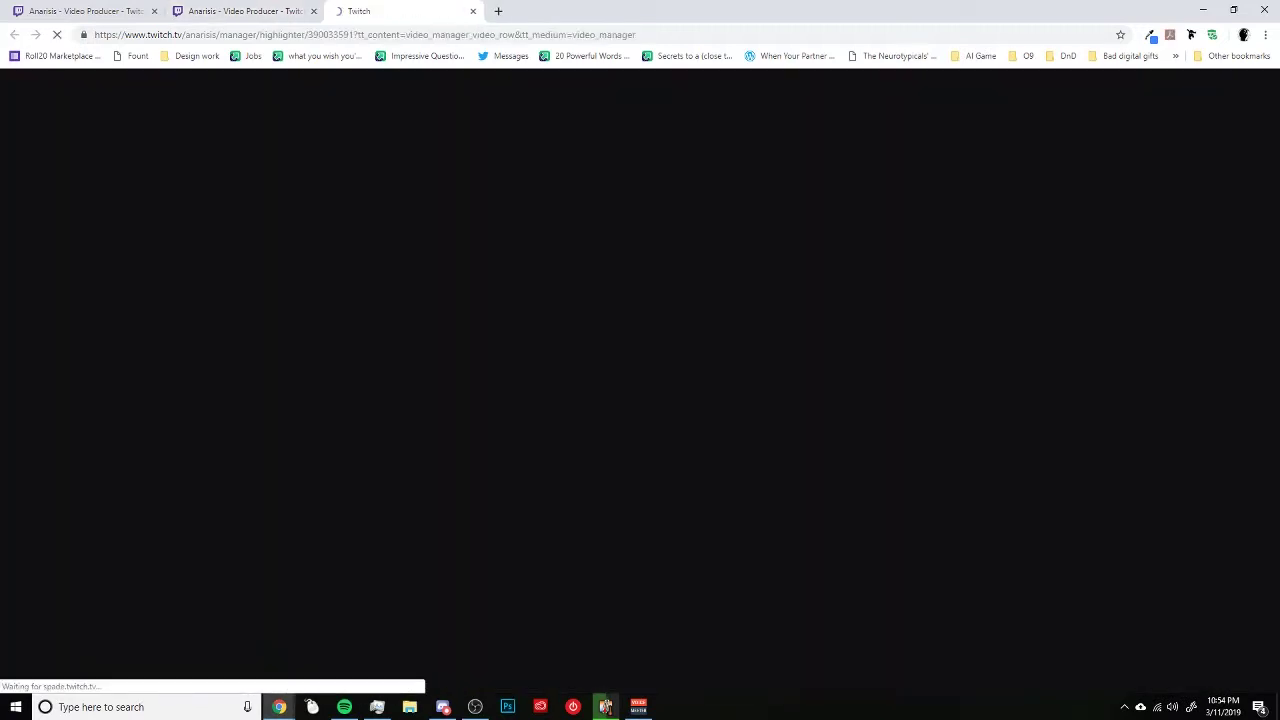
{"action": "scroll", "coordinate": [976, 392], "scroll_direction": "down", "scroll_amount": 2}
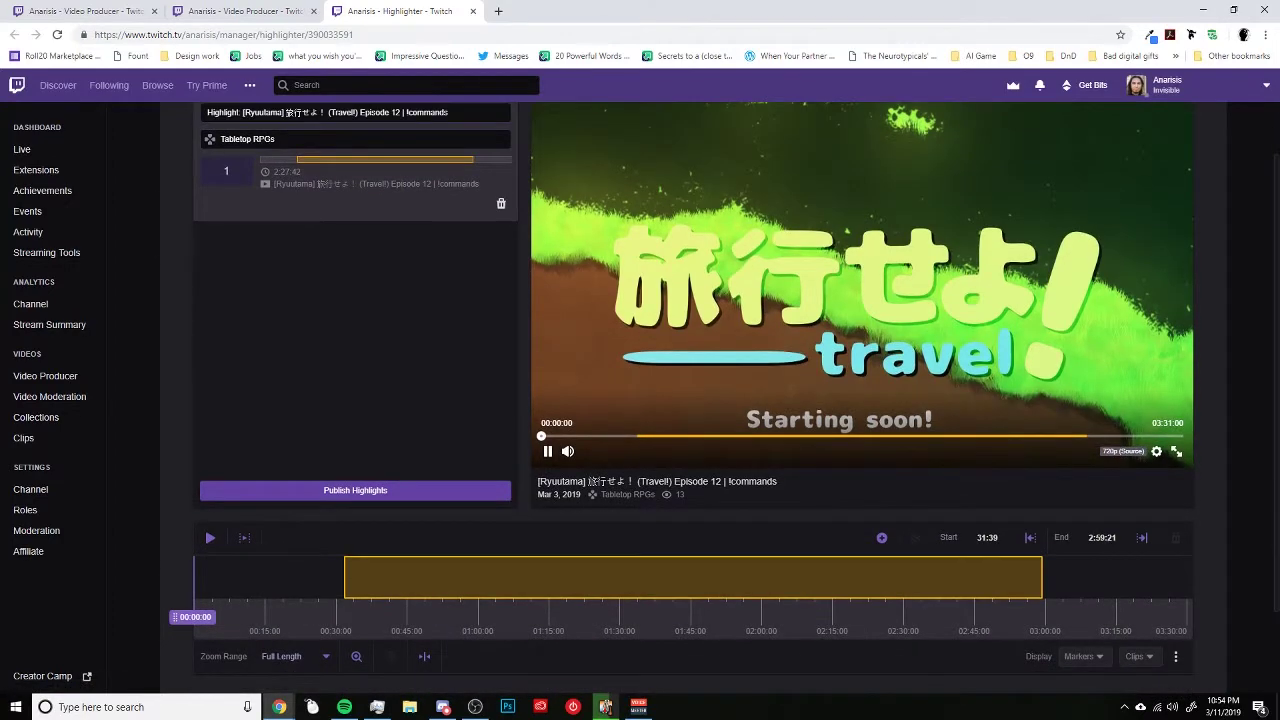
{"action": "left_click", "coordinate": [547, 385]}
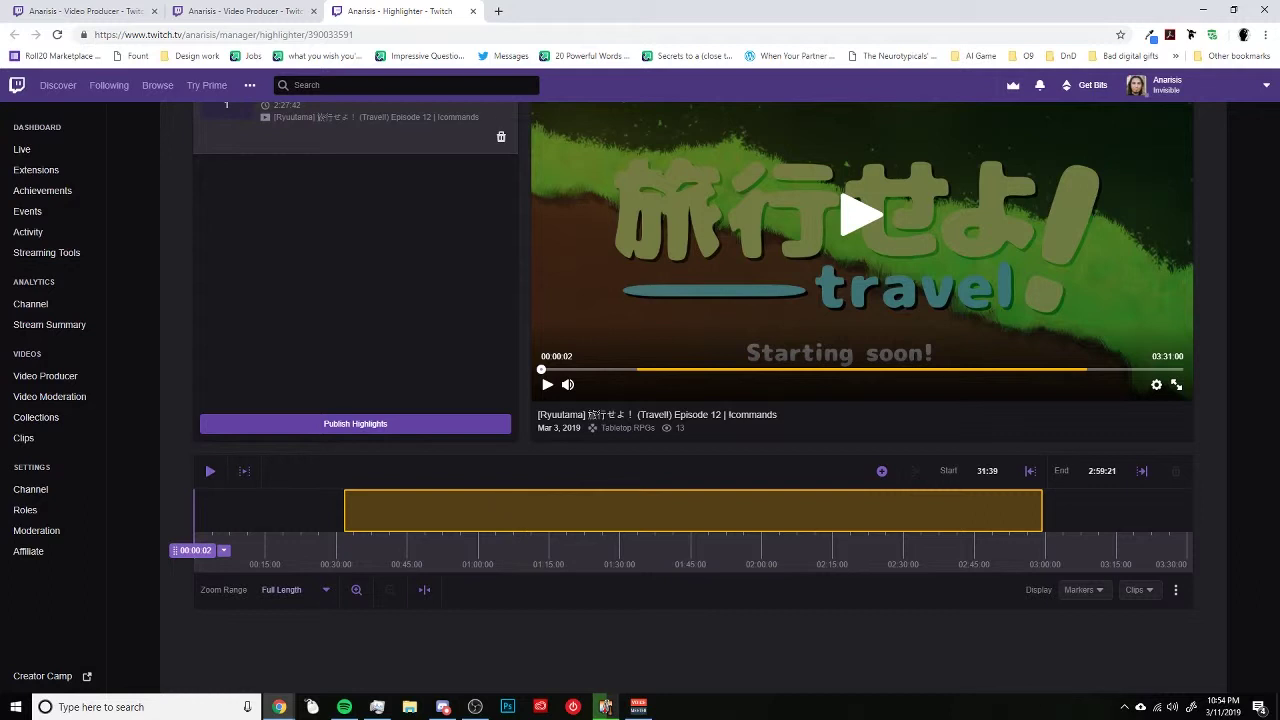
{"action": "key", "text": "alt+Tab"}
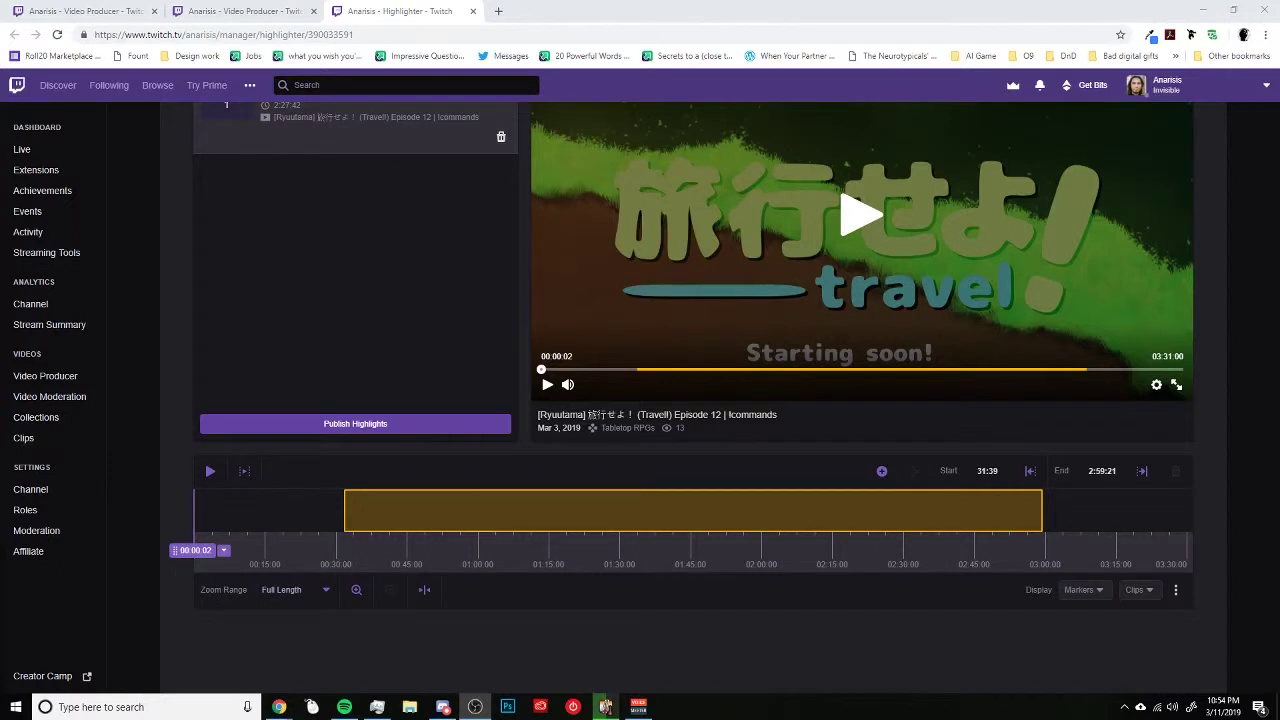
{"action": "left_click", "coordinate": [403, 458]}
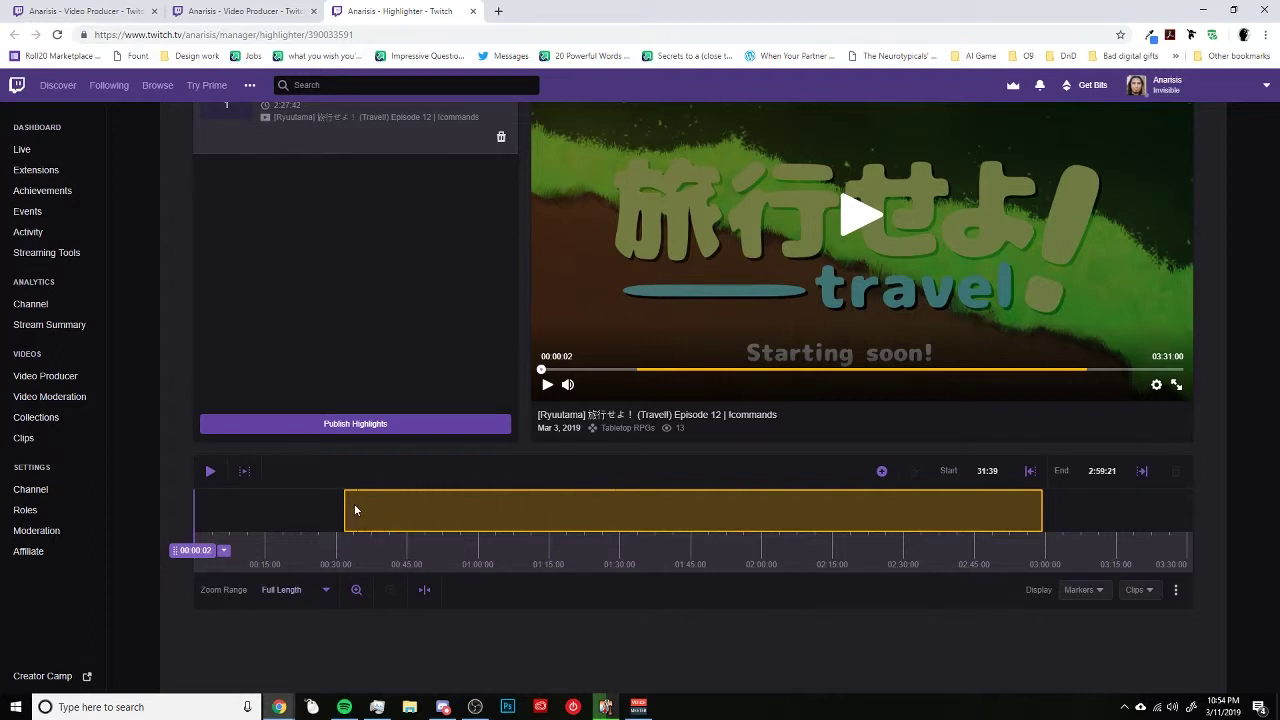
Extend the highlight segment over the entire broadcast, from 0:00 to 3:31:00.
{"action": "left_click_drag", "start_coordinate": [345, 510], "coordinate": [173, 511]}
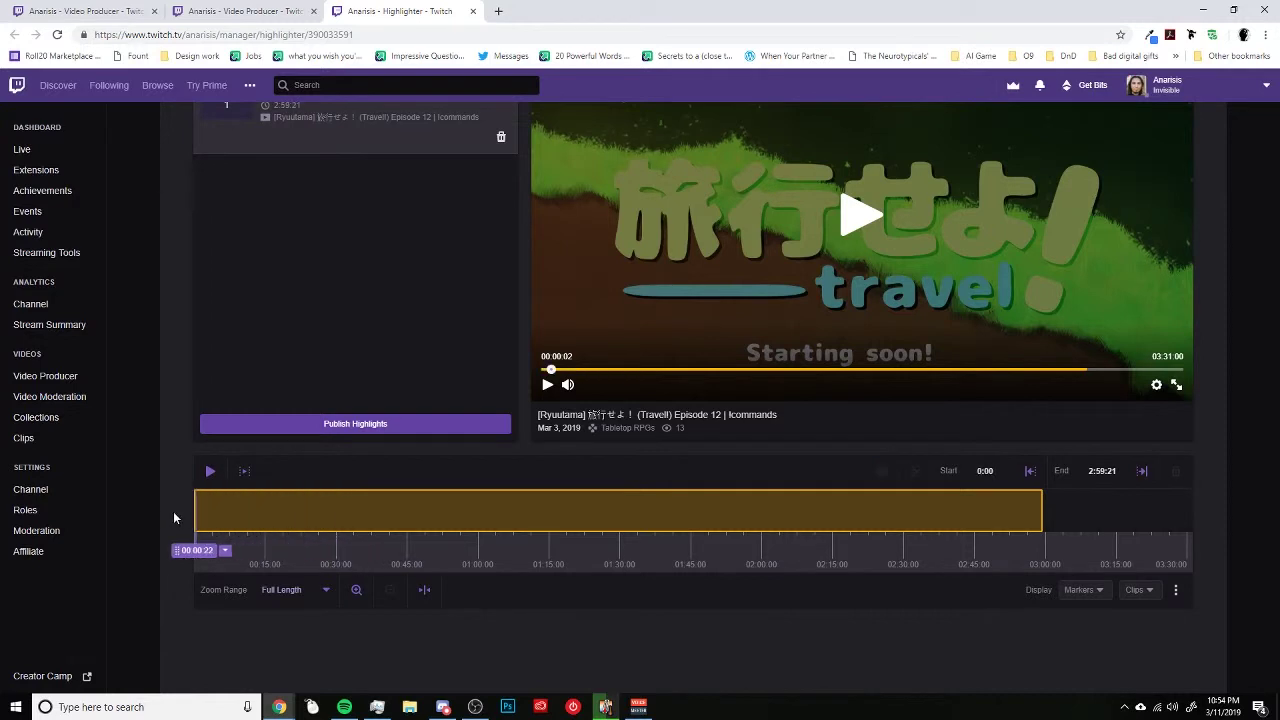
{"action": "left_click_drag", "start_coordinate": [1044, 512], "coordinate": [1212, 540]}
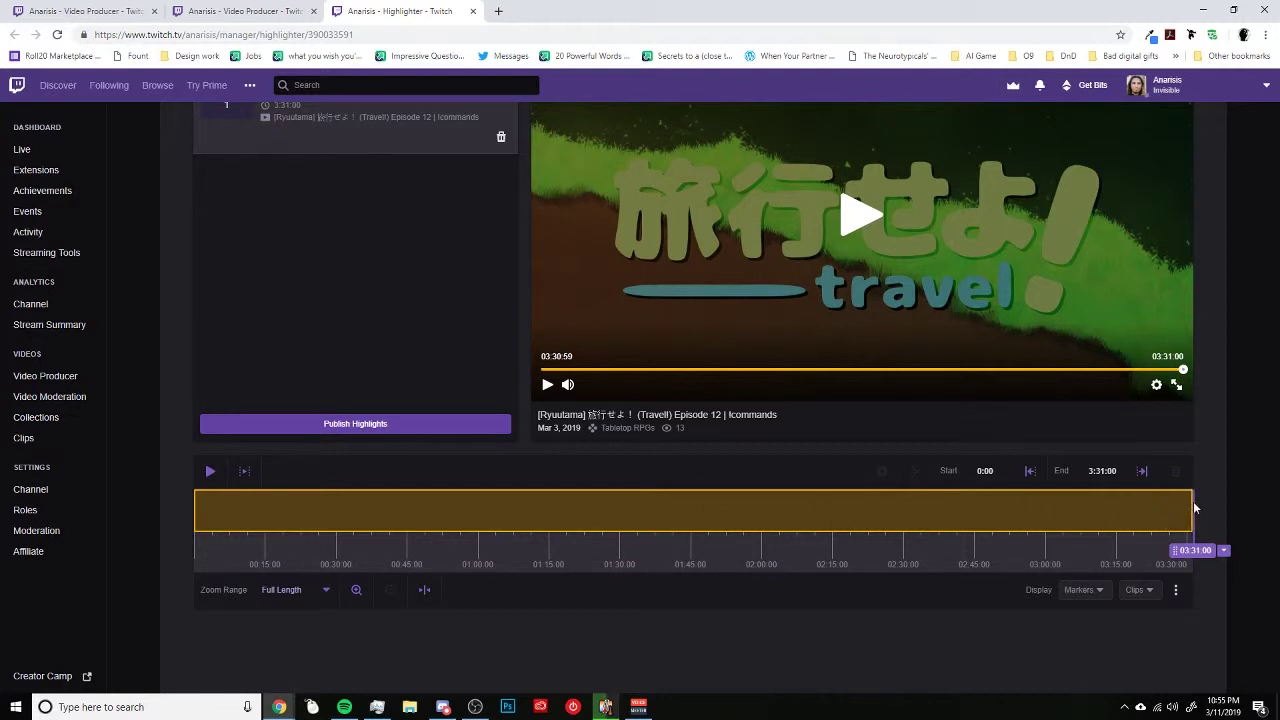
{"action": "left_click_drag", "start_coordinate": [1193, 501], "coordinate": [1028, 505]}
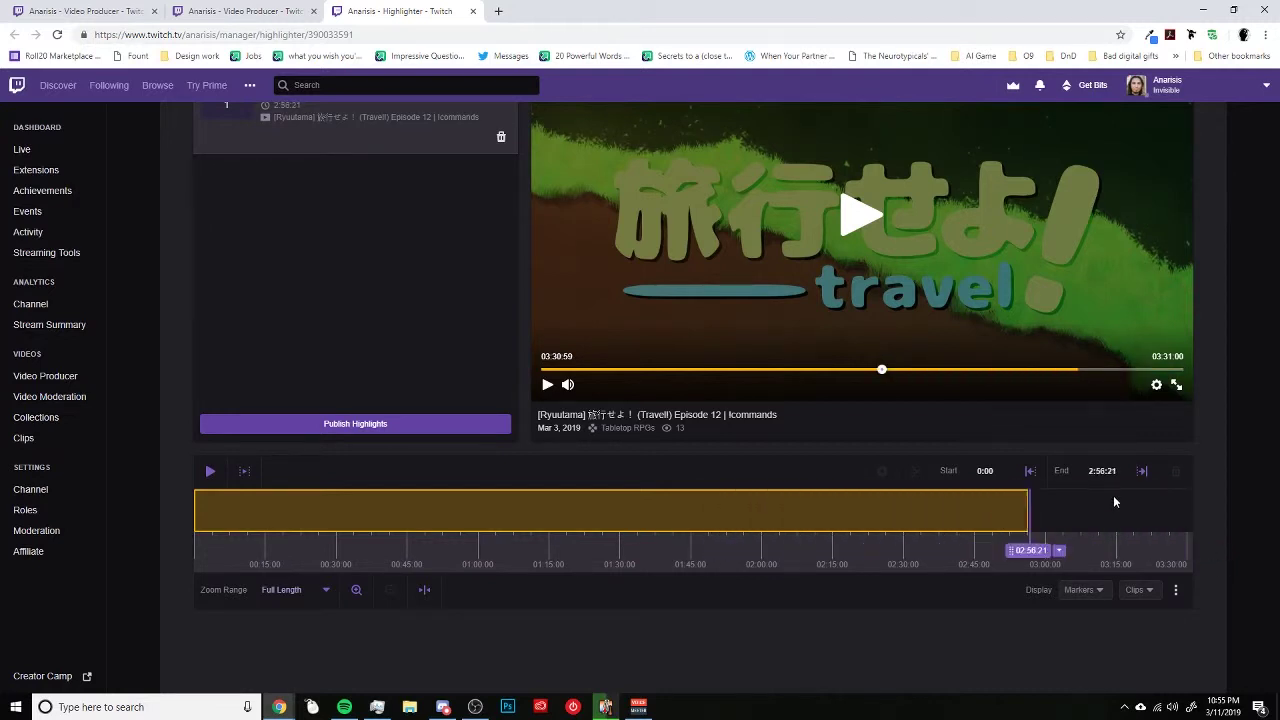
{"action": "left_click_drag", "start_coordinate": [1115, 502], "coordinate": [1224, 490]}
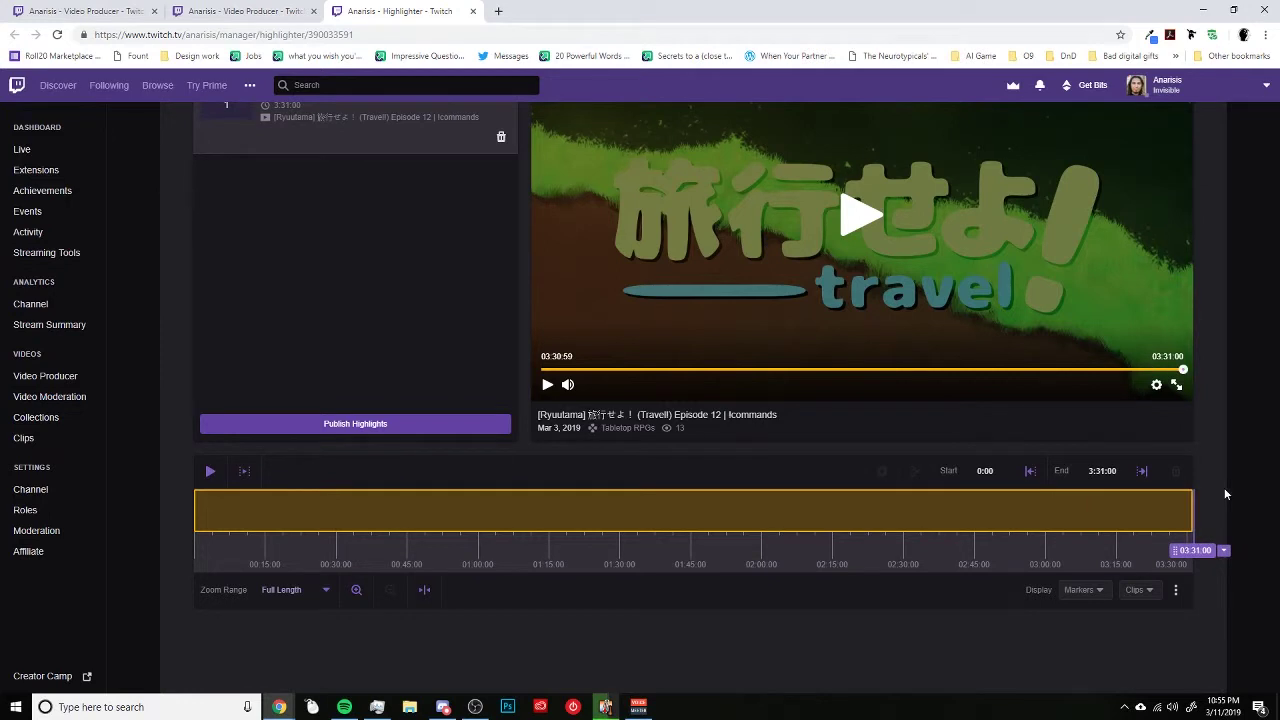
Preview the broadcast's opening to find the end of the "Starting soon!" screen and pause with the playhead at 00:06:05.
{"action": "left_click", "coordinate": [563, 371]}
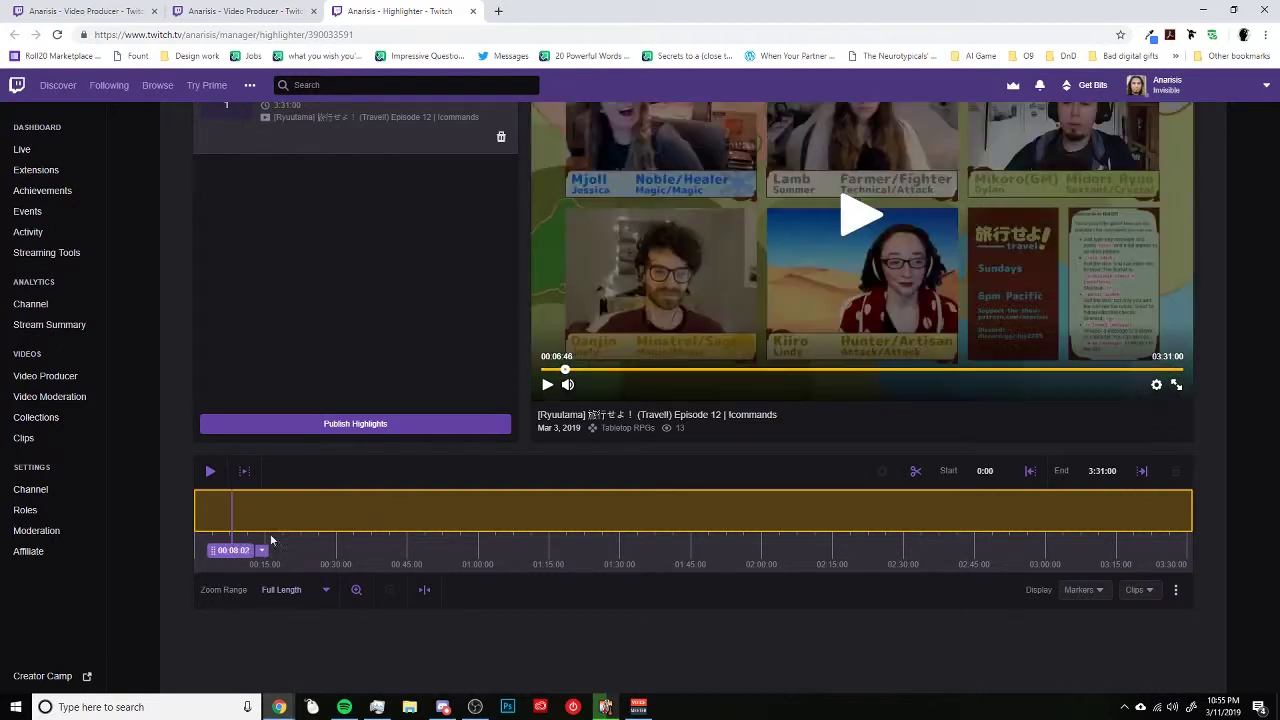
{"action": "left_click_drag", "start_coordinate": [247, 558], "coordinate": [241, 562]}
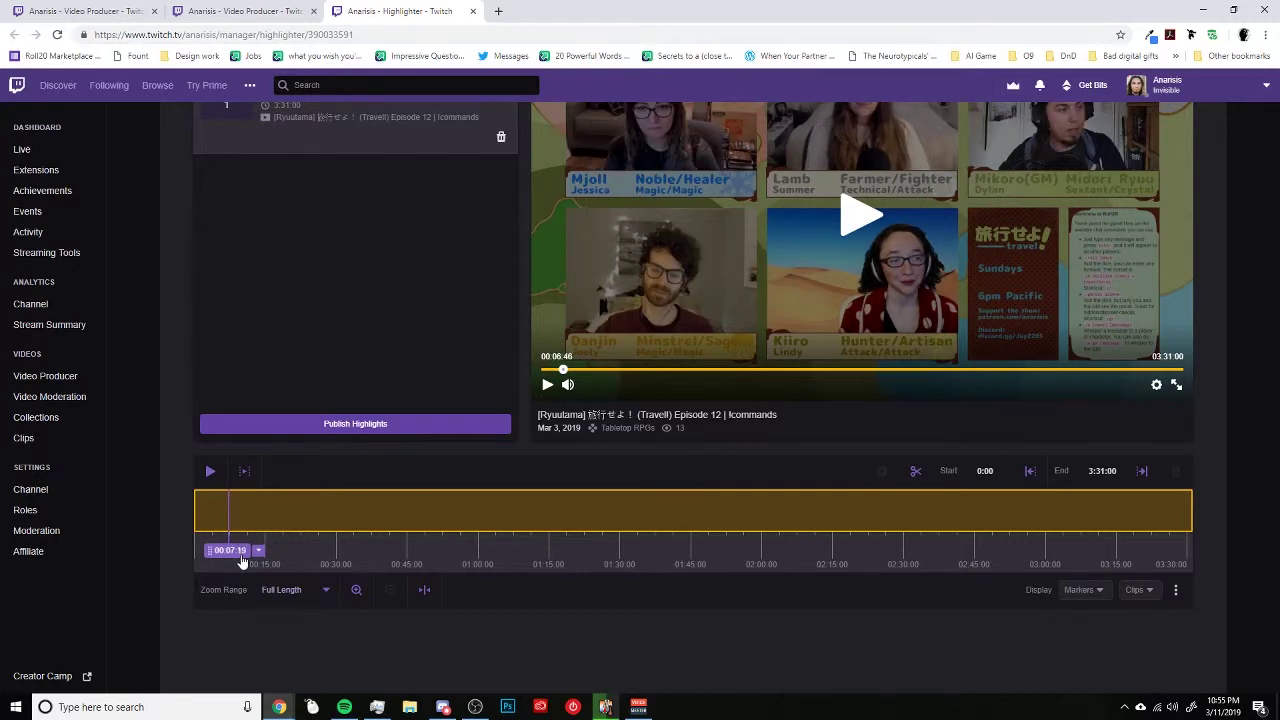
{"action": "left_click", "coordinate": [864, 220]}
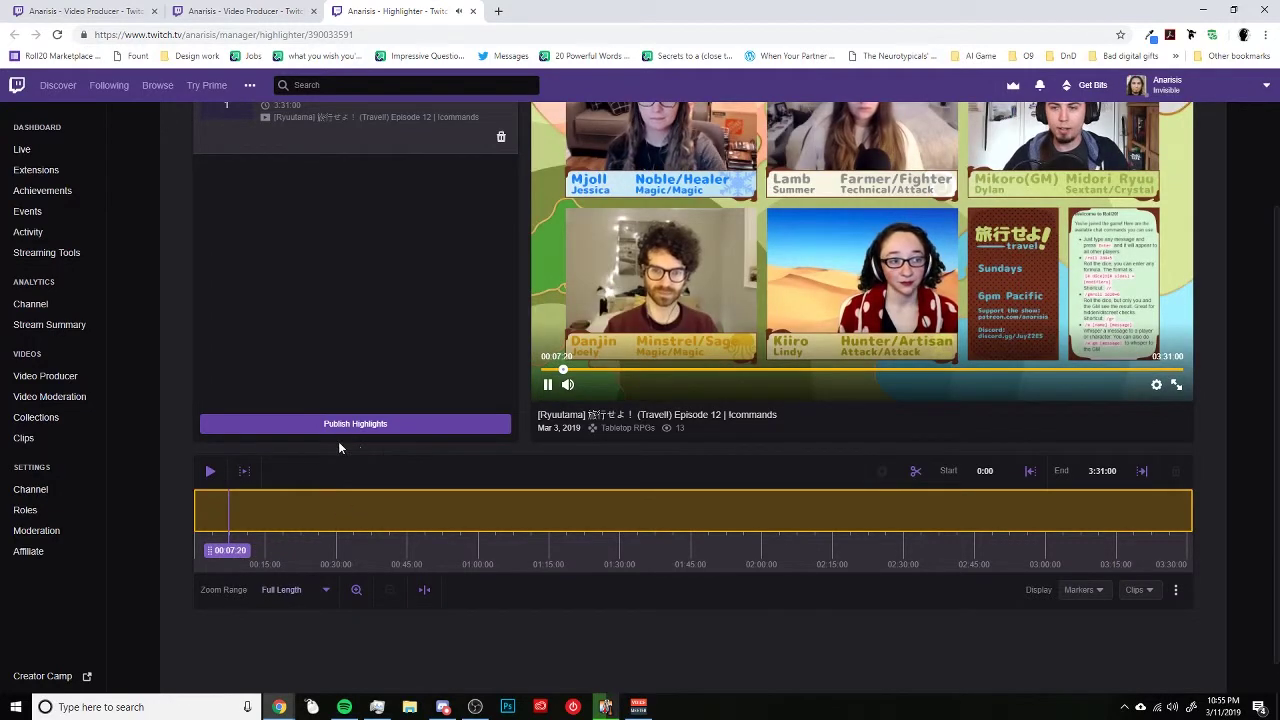
{"action": "left_click_drag", "start_coordinate": [229, 556], "coordinate": [222, 557]}
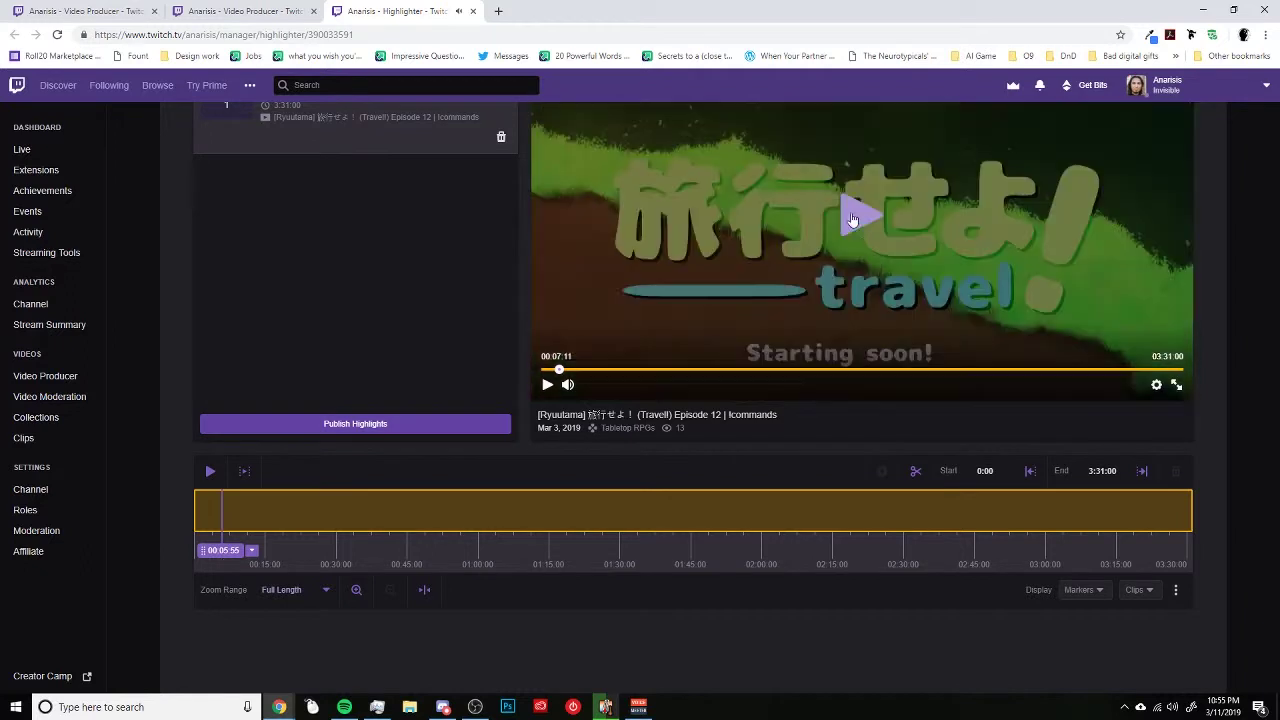
{"action": "left_click", "coordinate": [852, 219]}
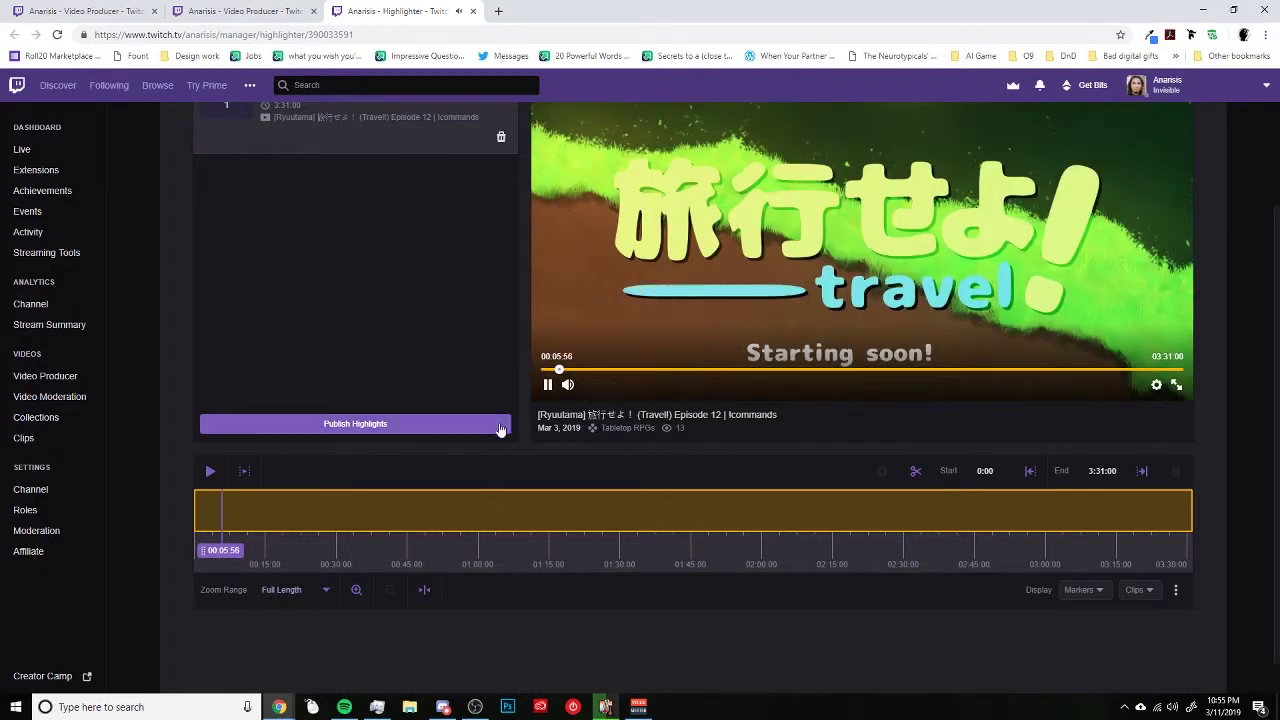
{"action": "left_click_drag", "start_coordinate": [606, 388], "coordinate": [589, 389]}
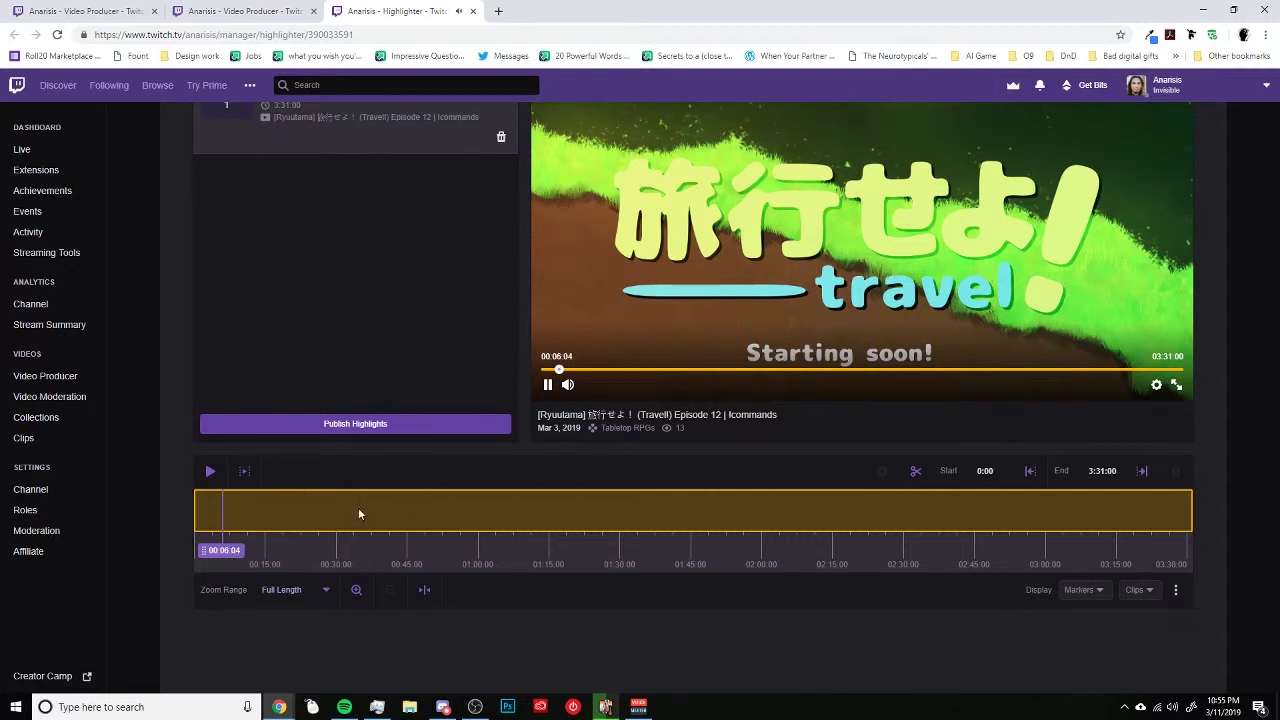
{"action": "left_click", "coordinate": [548, 385]}
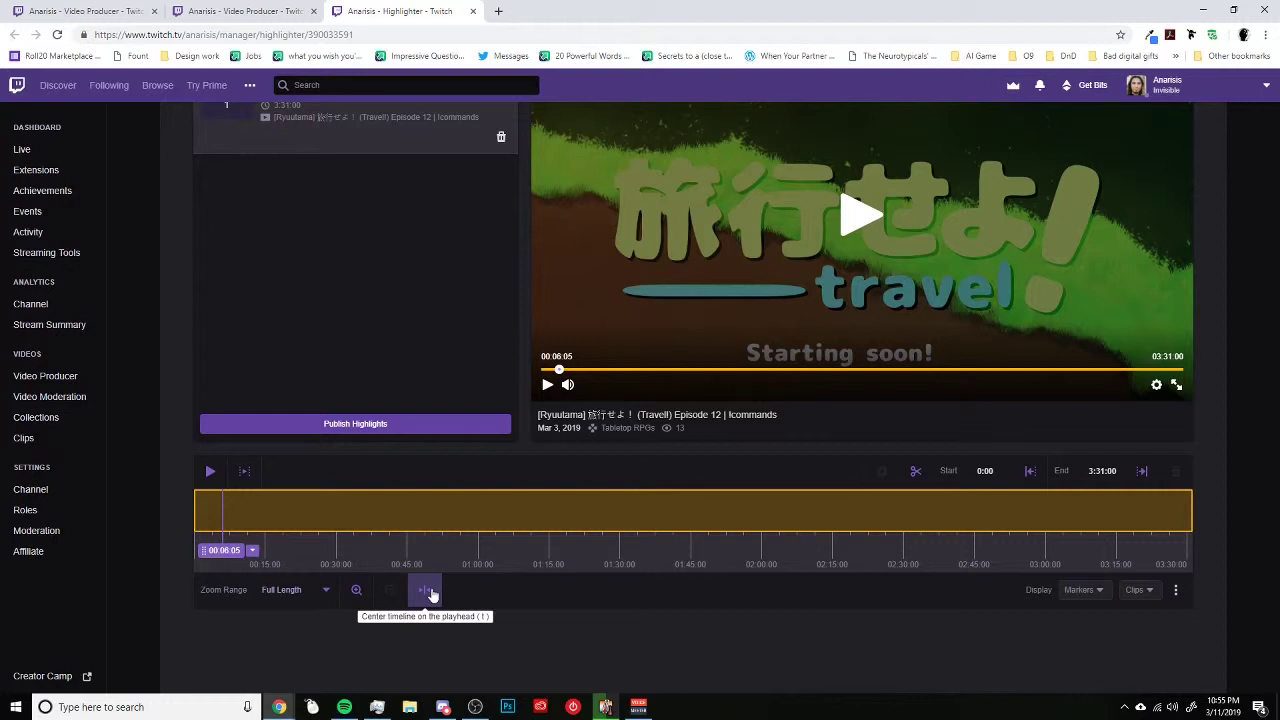
Split the segment at 00:06:05 and delete the opening part before it.
{"action": "left_click", "coordinate": [922, 474]}
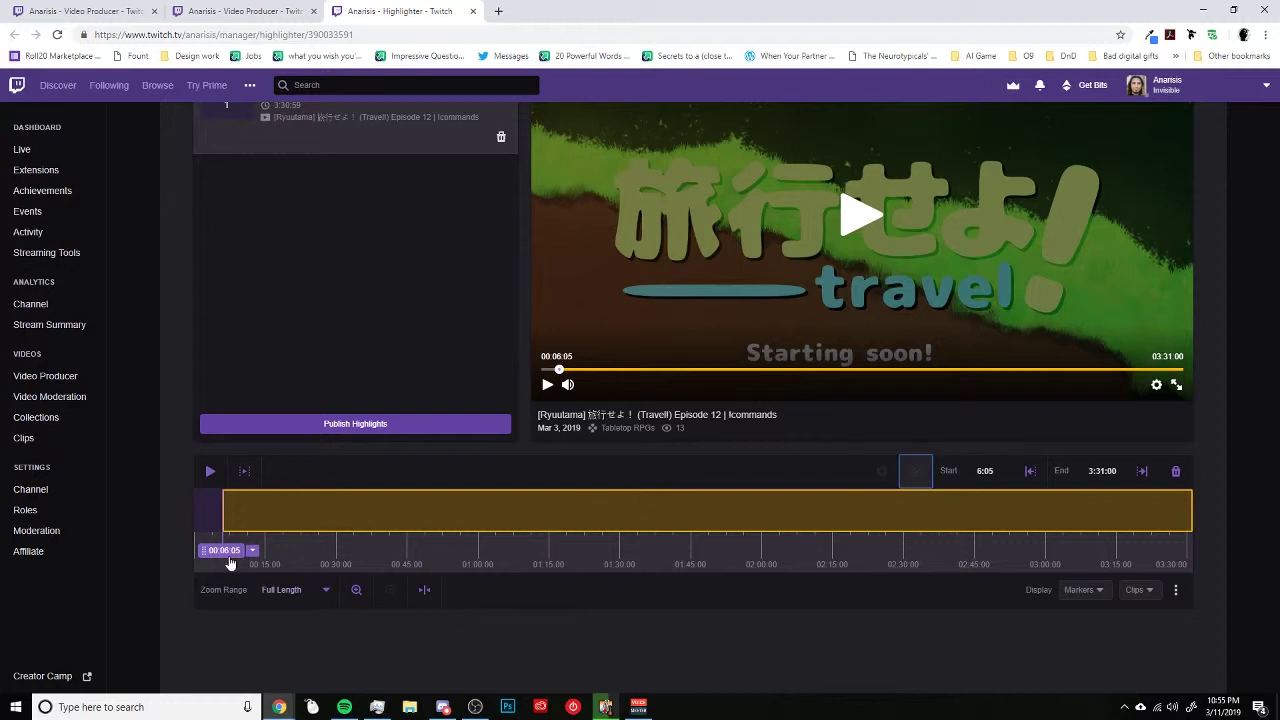
{"action": "mouse_move", "coordinate": [221, 558]}
{"action": "left_mouse_down"}
{"action": "mouse_move", "coordinate": [280, 560]}
{"action": "mouse_move", "coordinate": [200, 558]}
{"action": "mouse_move", "coordinate": [252, 556]}
{"action": "mouse_move", "coordinate": [212, 515]}
{"action": "left_mouse_up"}
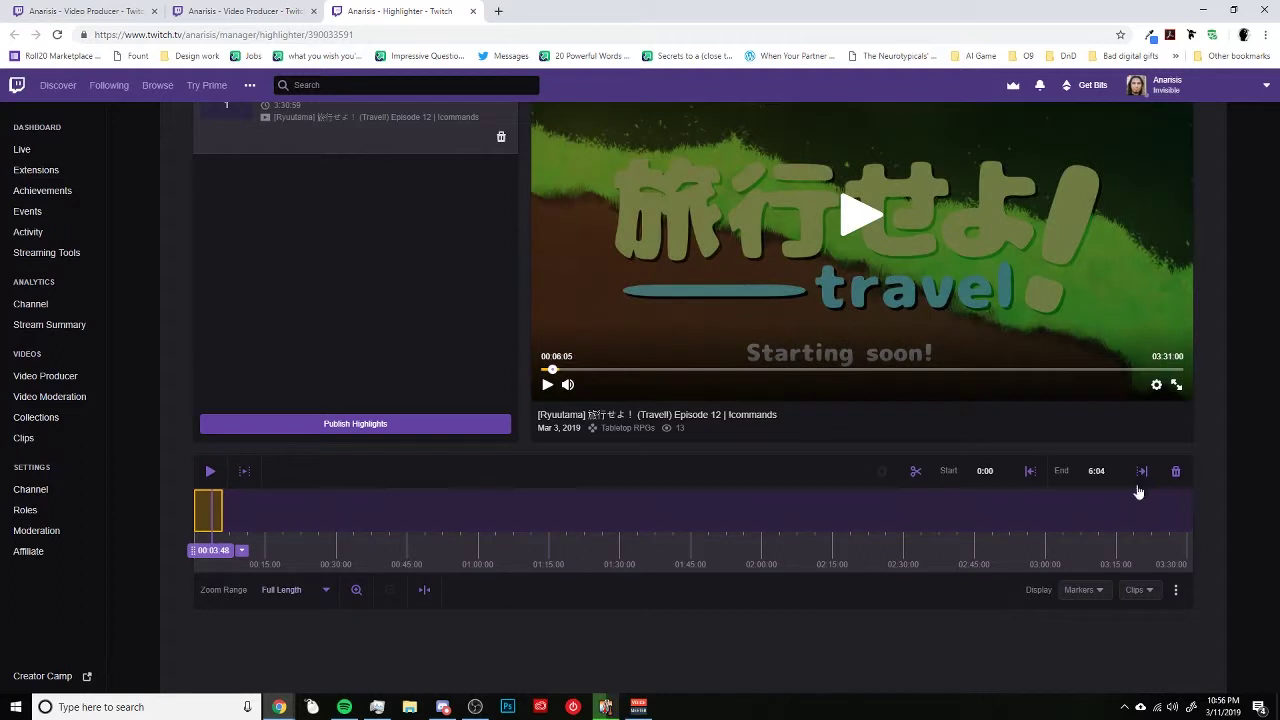
{"action": "left_click", "coordinate": [1177, 472]}
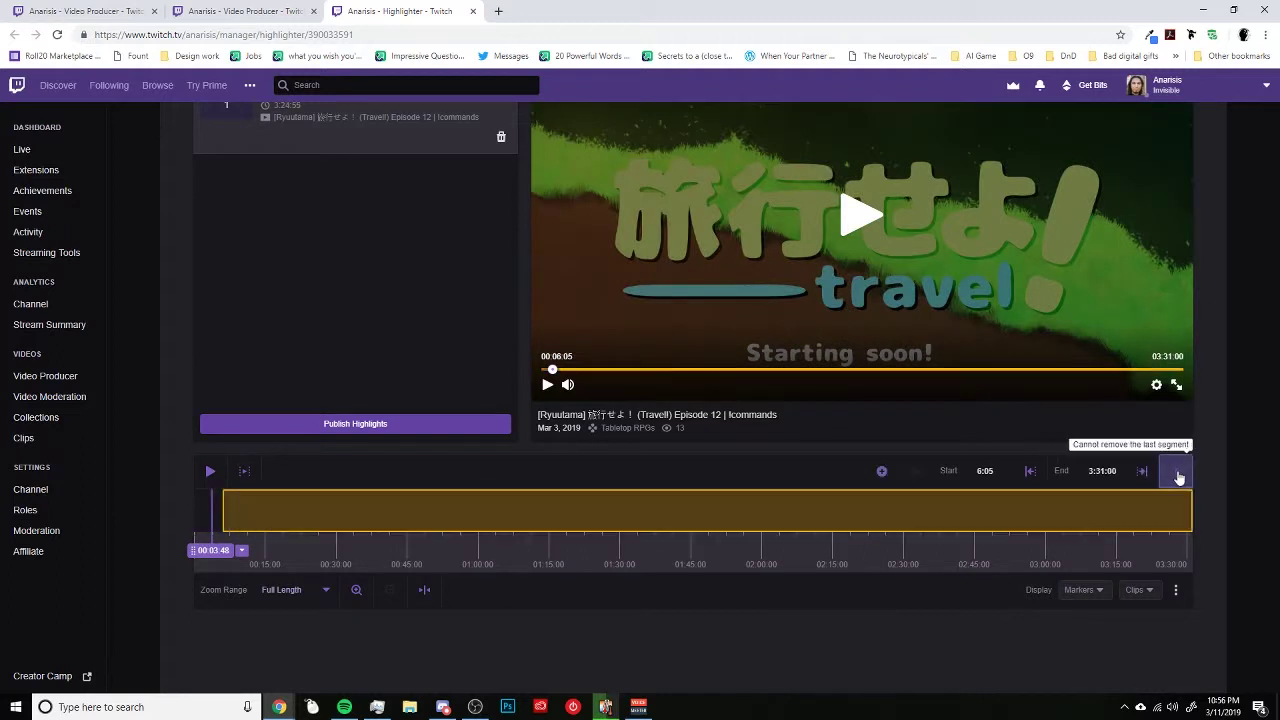
Split the segment at 03:26:59 and delete the closing part after it.
{"action": "mouse_move", "coordinate": [215, 552]}
{"action": "left_mouse_down"}
{"action": "mouse_move", "coordinate": [1040, 548]}
{"action": "mouse_move", "coordinate": [1157, 530]}
{"action": "mouse_move", "coordinate": [1177, 553]}
{"action": "left_mouse_up"}
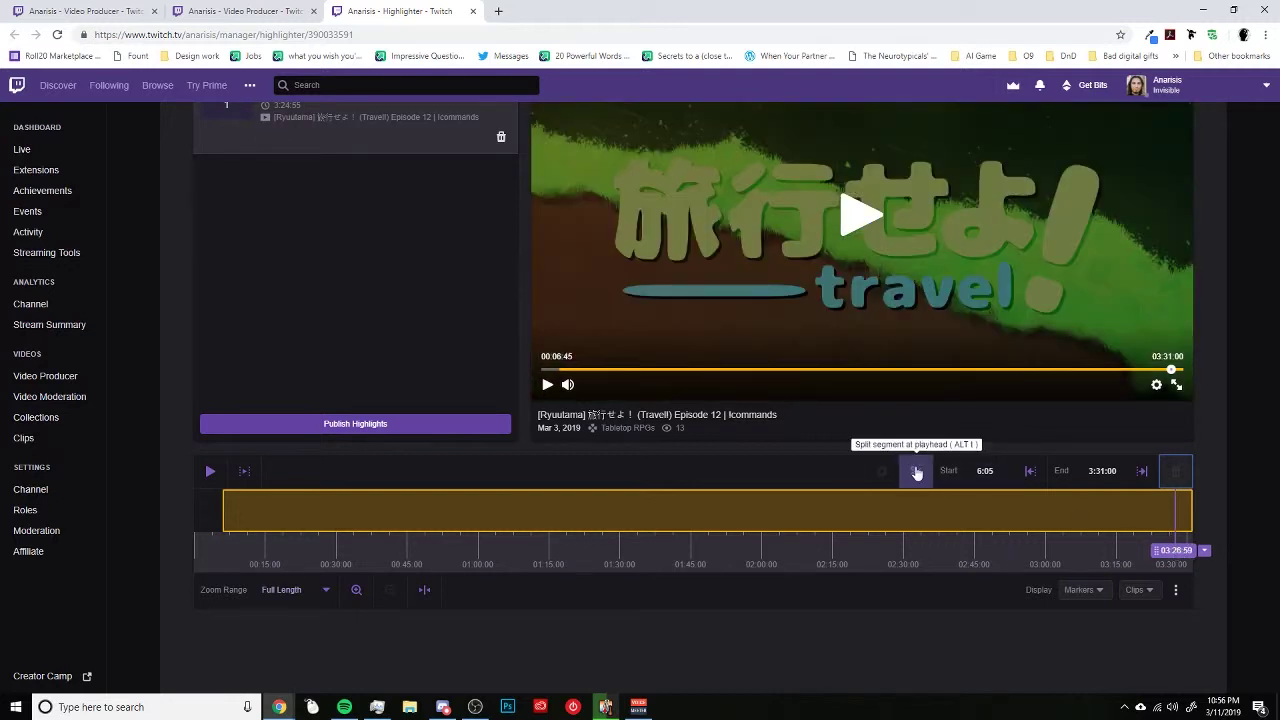
{"action": "left_click", "coordinate": [916, 471]}
{"action": "left_click", "coordinate": [1175, 472]}
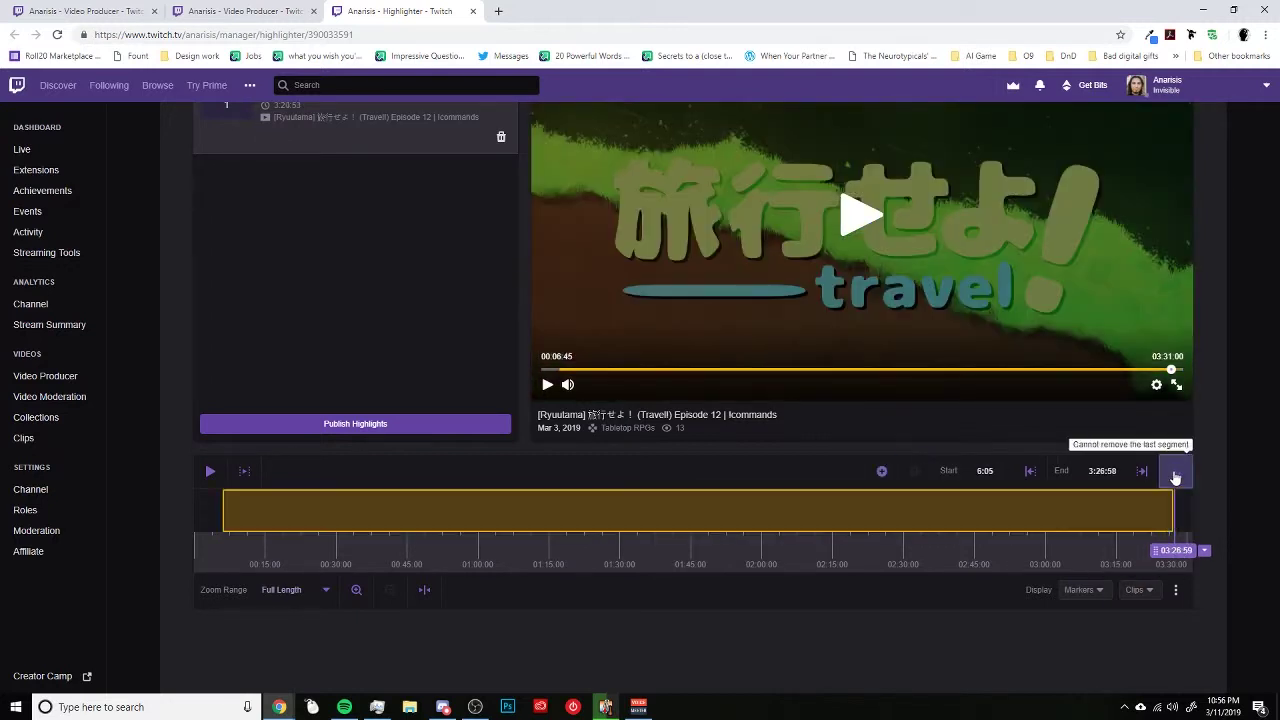
Split the segment at 00:58:06 and 01:09:03 and delete the break portion between the two splits.
{"action": "left_click_drag", "start_coordinate": [1176, 552], "coordinate": [470, 553]}
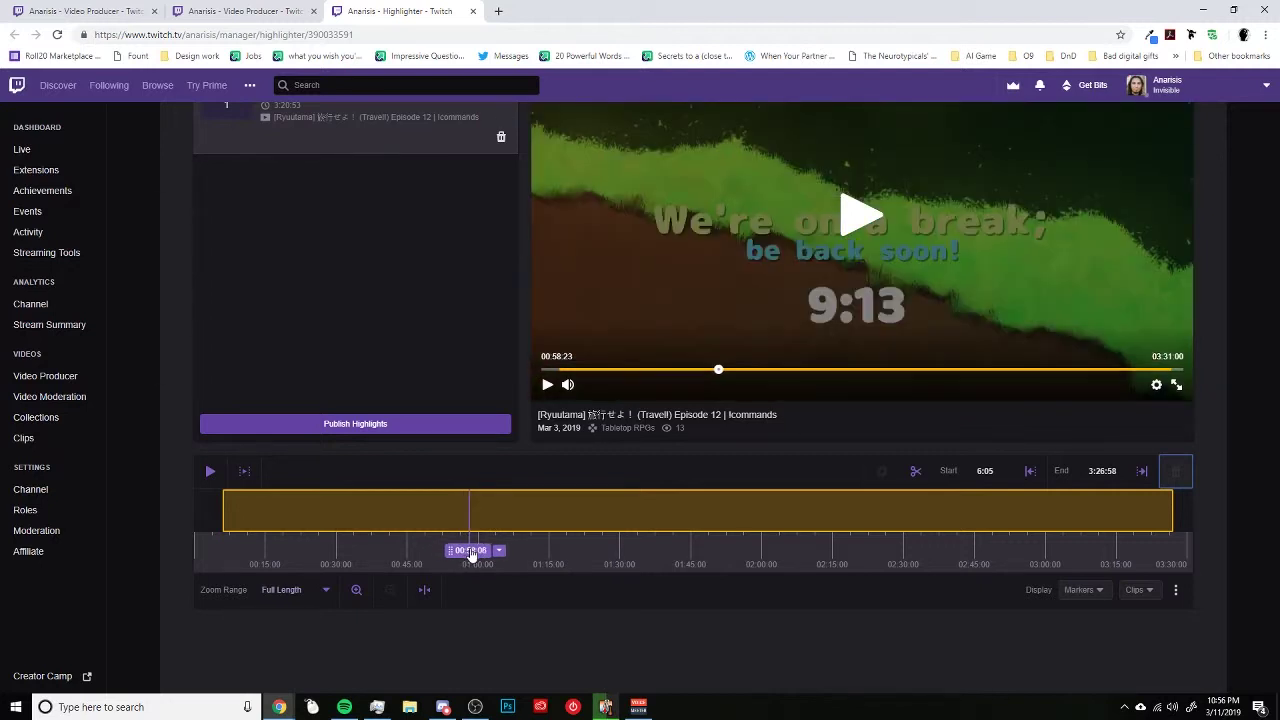
{"action": "left_click", "coordinate": [918, 474]}
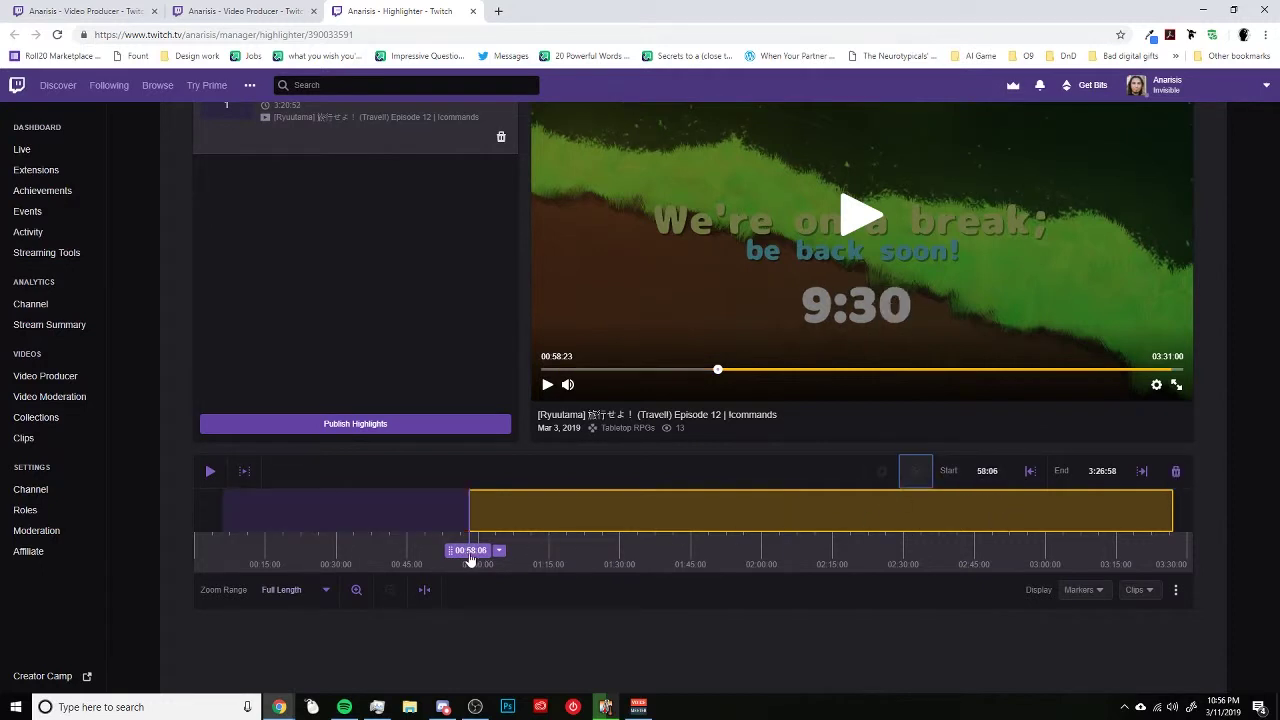
{"action": "left_click_drag", "start_coordinate": [471, 558], "coordinate": [522, 560]}
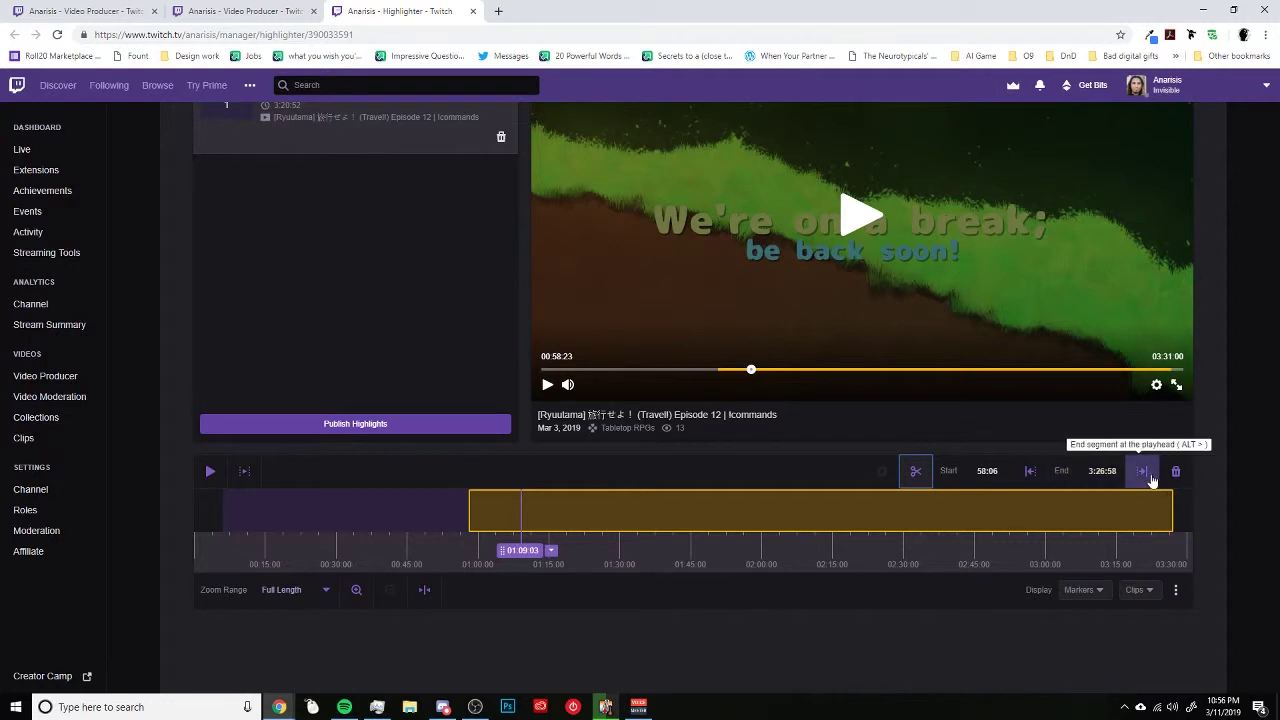
{"action": "left_click", "coordinate": [919, 479]}
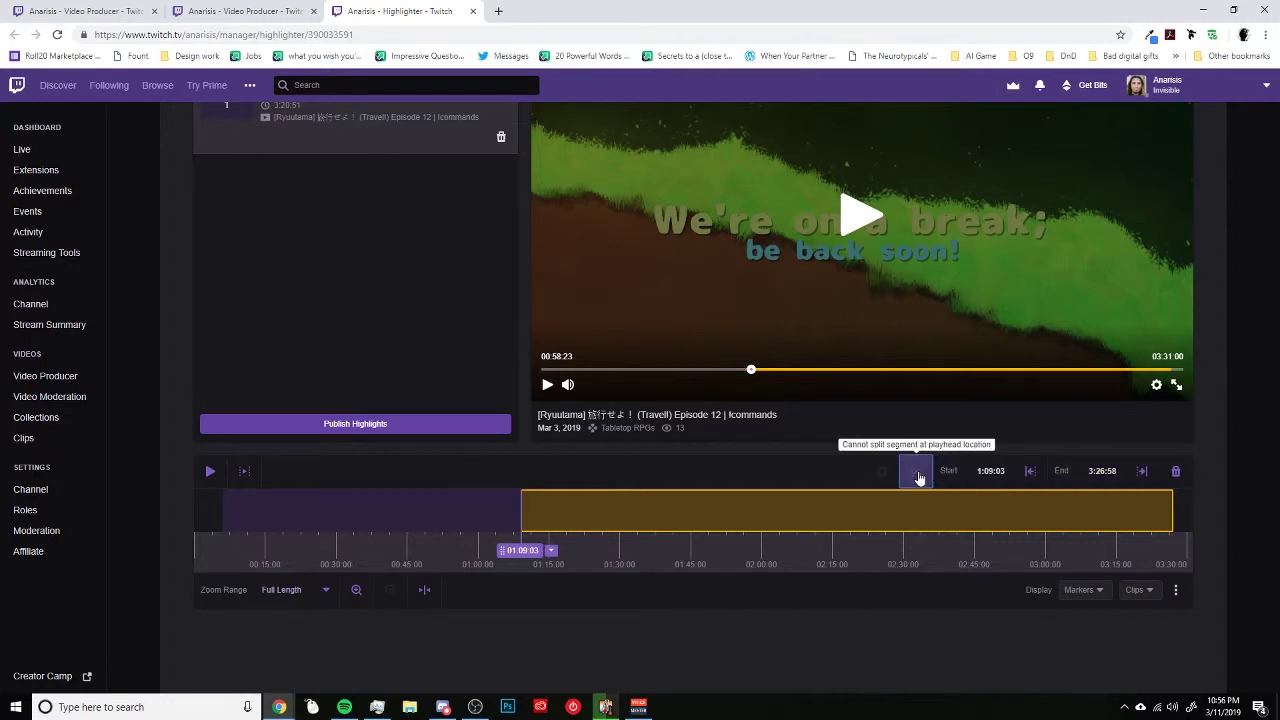
{"action": "left_click", "coordinate": [490, 521]}
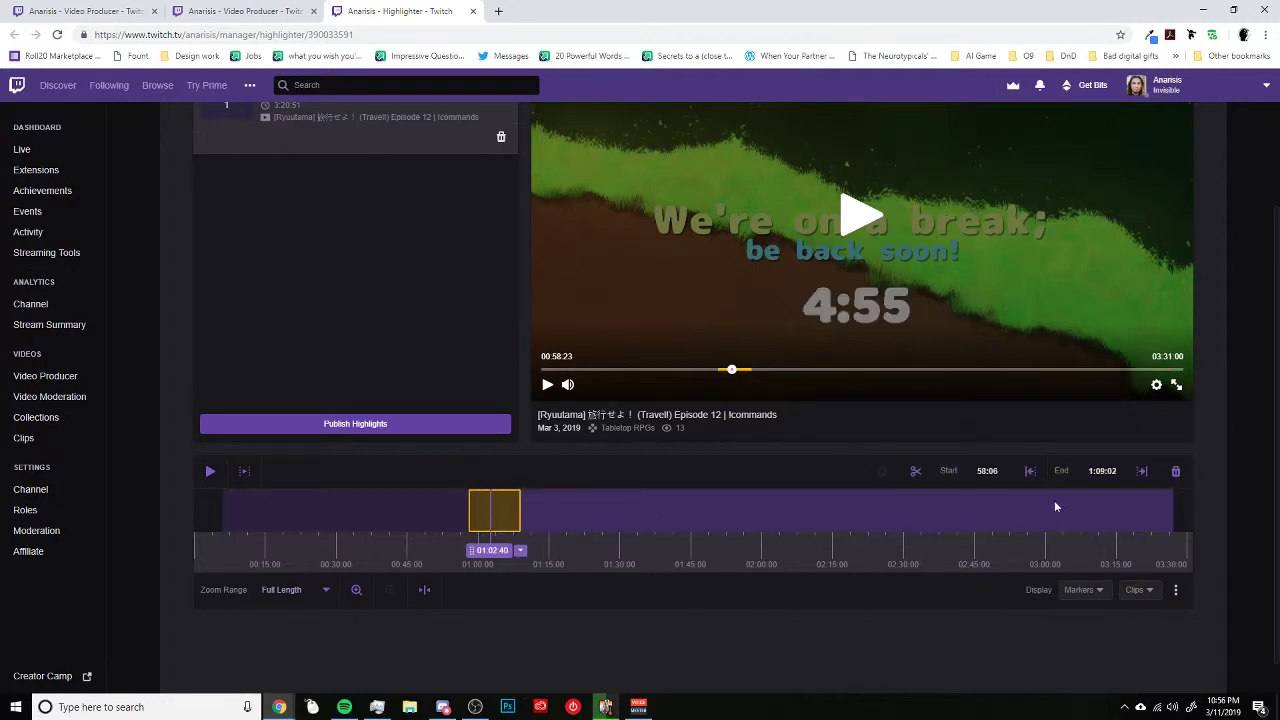
{"action": "left_click", "coordinate": [1178, 484]}
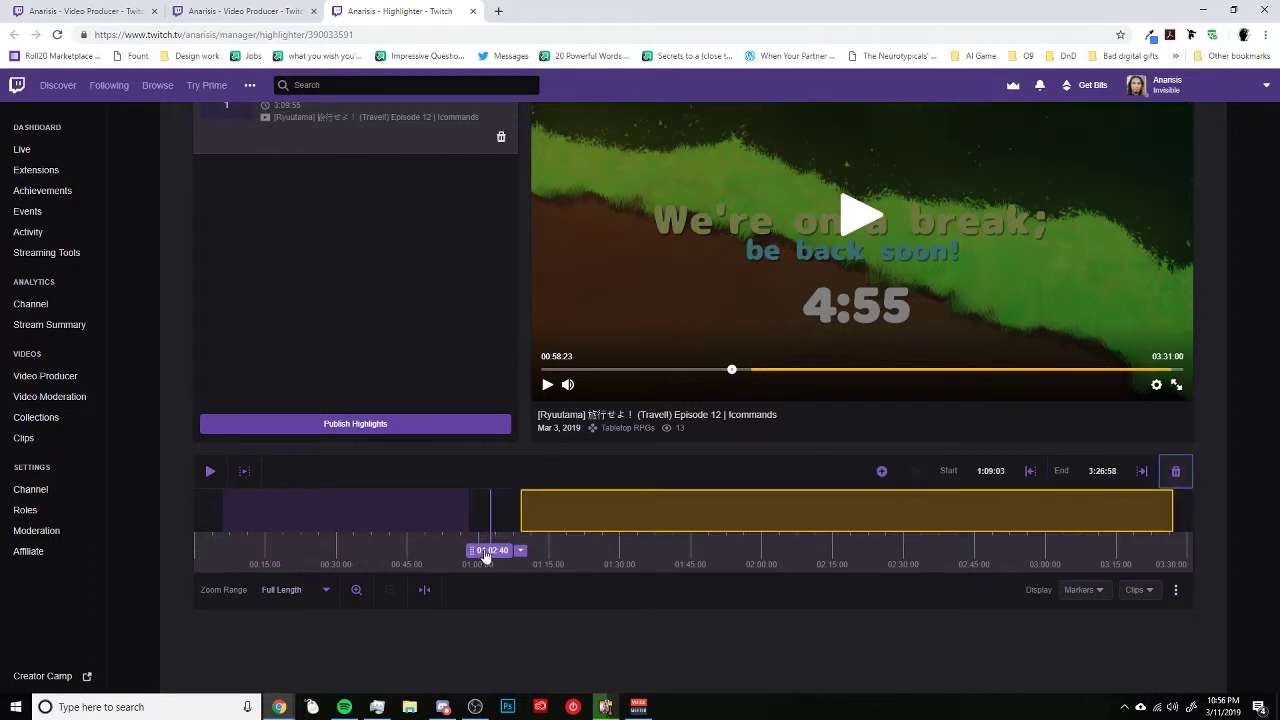
Inspect the remaining segments on either side of the removed break with the playhead.
{"action": "left_click_drag", "start_coordinate": [483, 549], "coordinate": [459, 541]}
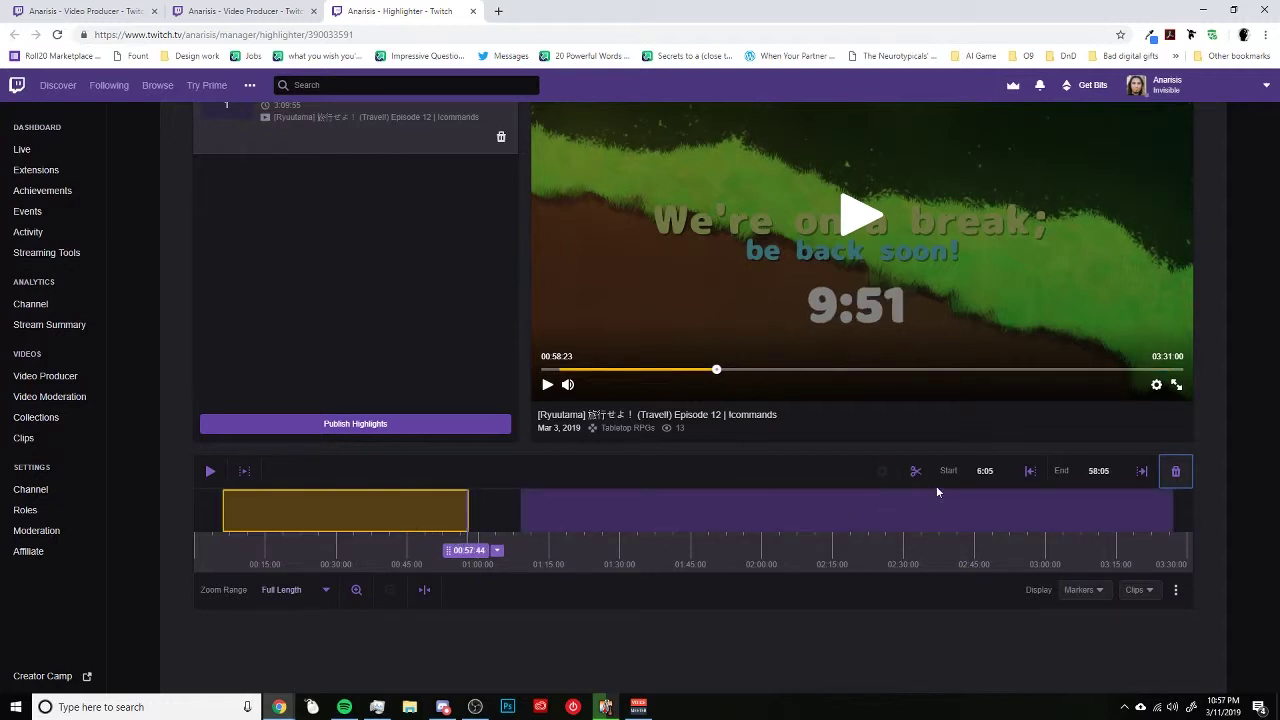
{"action": "left_click", "coordinate": [660, 507]}
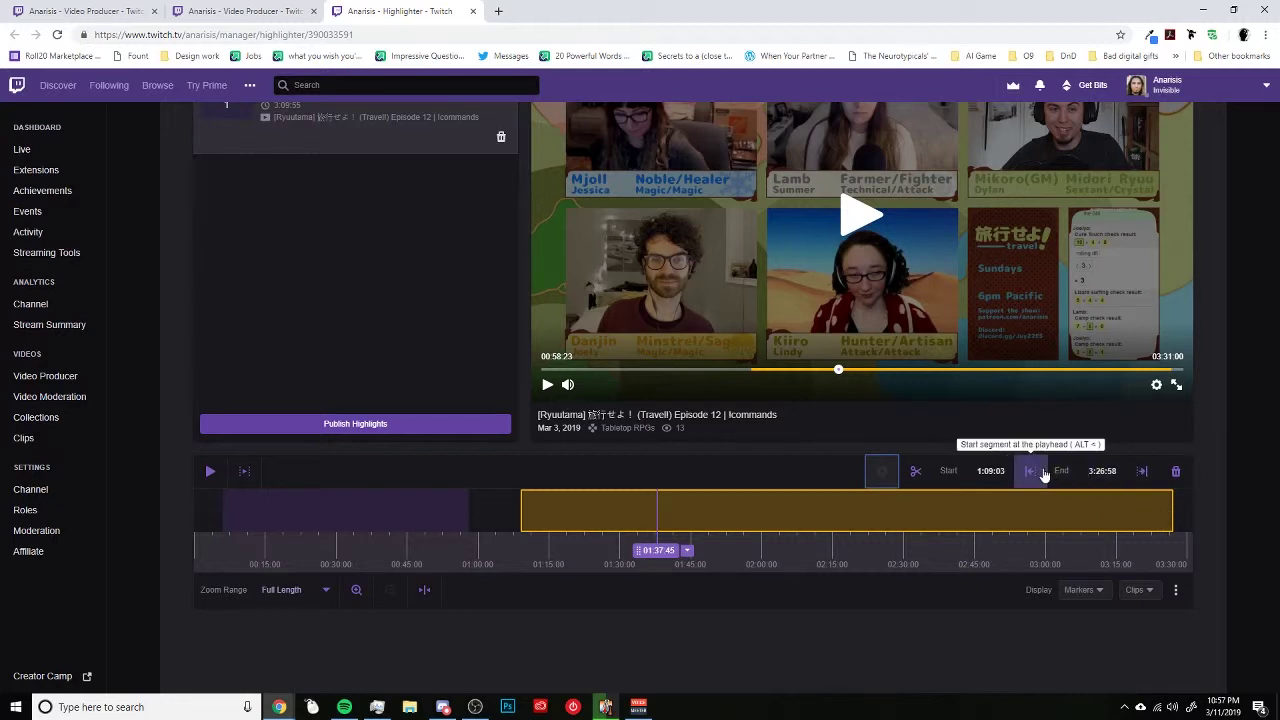
{"action": "left_click_drag", "start_coordinate": [665, 551], "coordinate": [474, 550]}
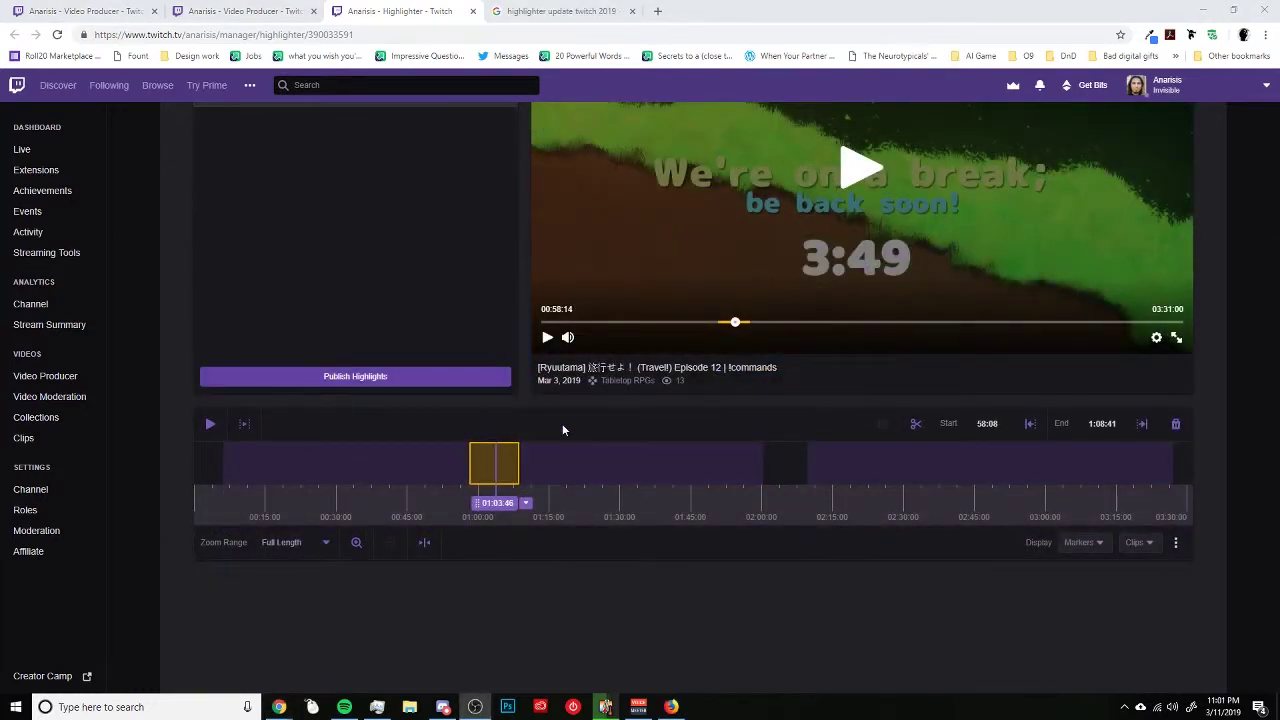
Delete the break segment running from 58:08 to 1:08:41.
{"action": "left_click", "coordinate": [508, 466]}
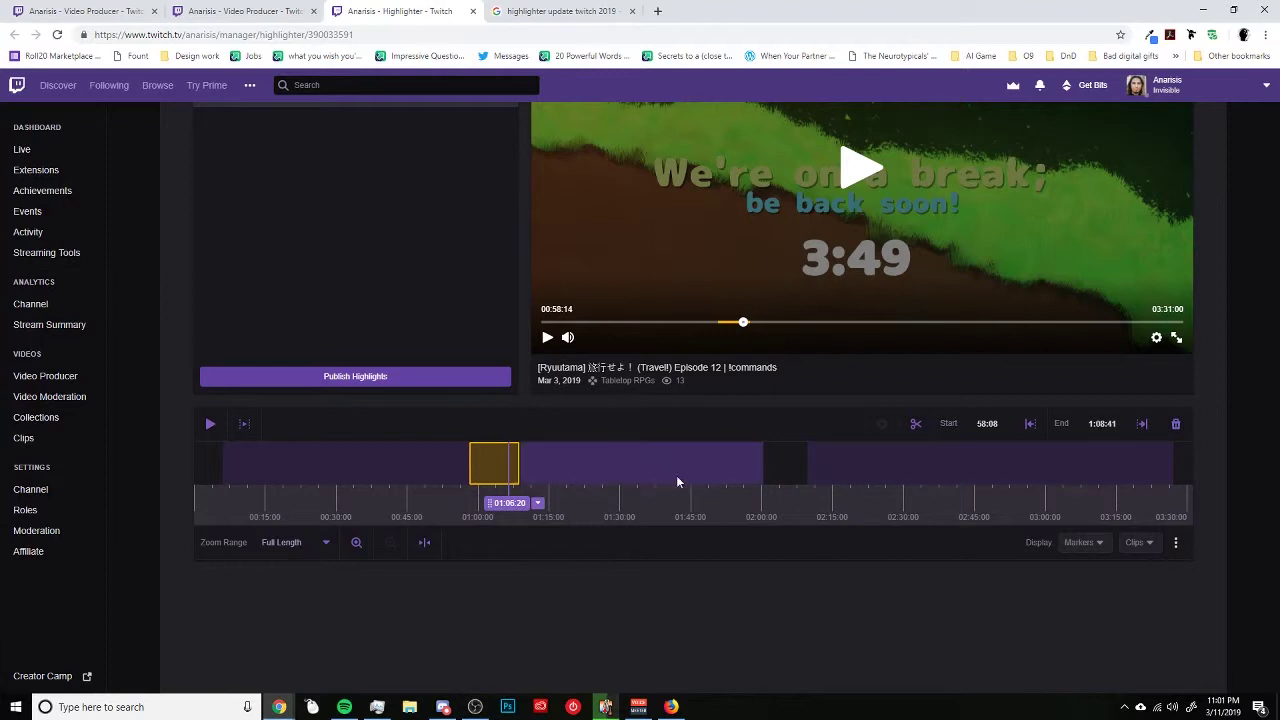
{"action": "left_click", "coordinate": [499, 461]}
{"action": "left_click_drag", "start_coordinate": [500, 506], "coordinate": [816, 485]}
{"action": "left_click", "coordinate": [496, 474]}
{"action": "left_click", "coordinate": [1176, 426]}
Publish the highlight and save its details with the existing title, language and category.
{"action": "scroll", "coordinate": [560, 460], "scroll_direction": "up", "scroll_amount": 2}
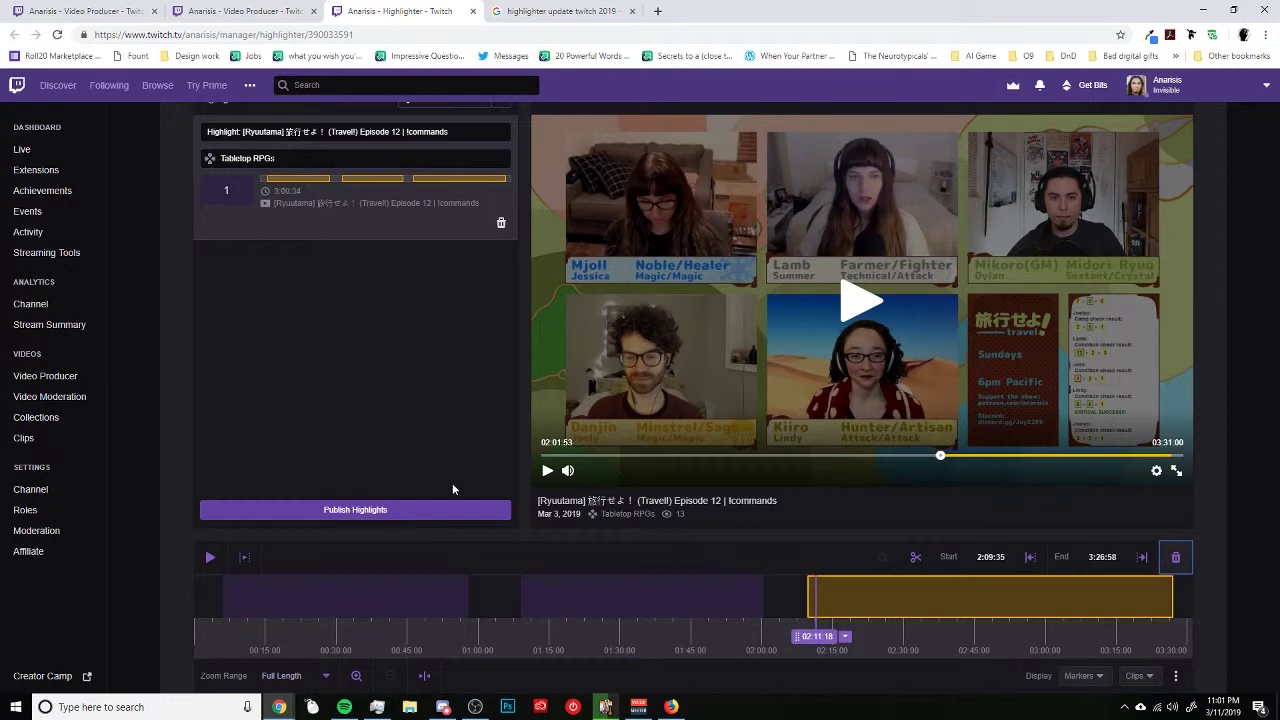
{"action": "scroll", "coordinate": [410, 442], "scroll_direction": "up", "scroll_amount": 1}
{"action": "left_click", "coordinate": [390, 558]}
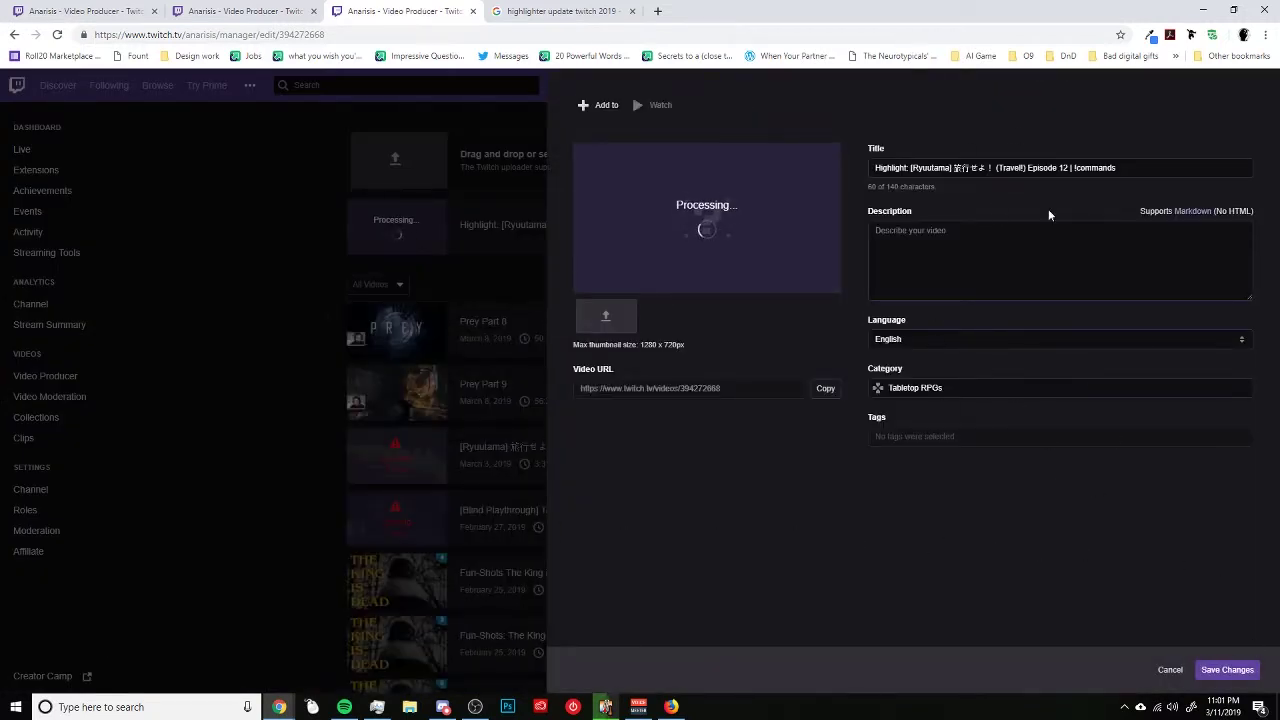
{"action": "left_click", "coordinate": [1230, 670]}
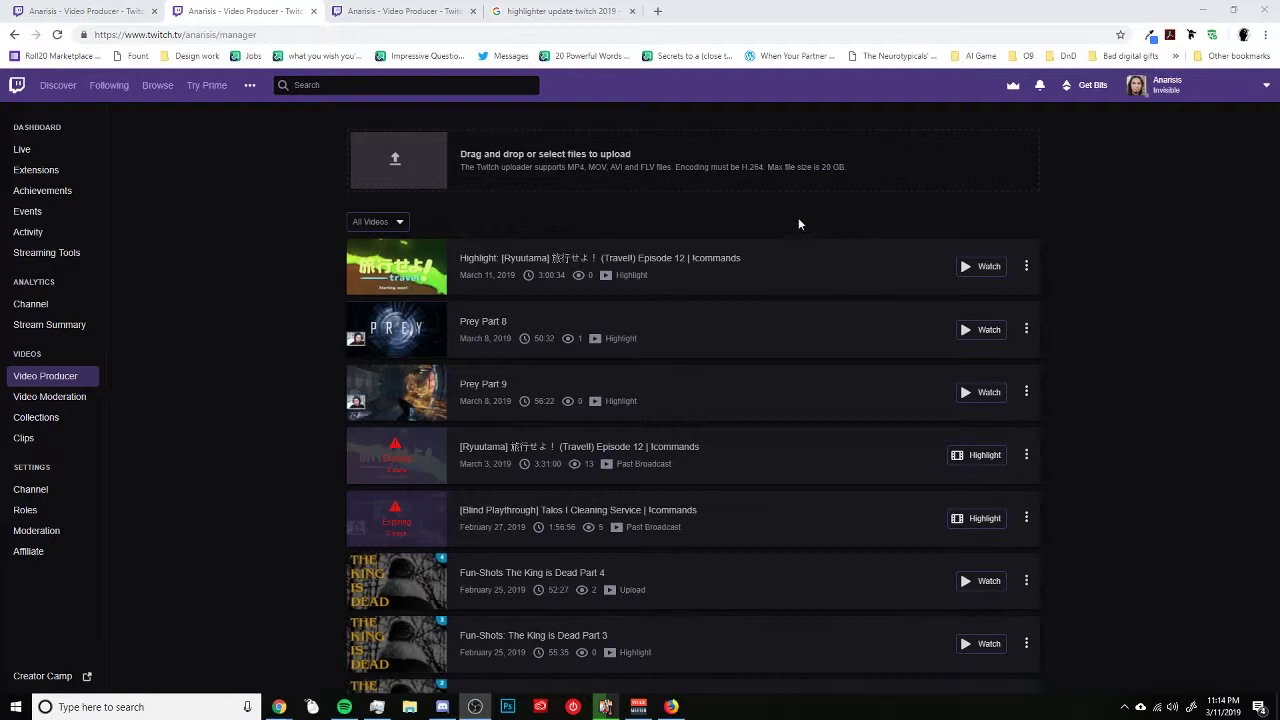
{"action": "left_click", "coordinate": [1026, 266]}
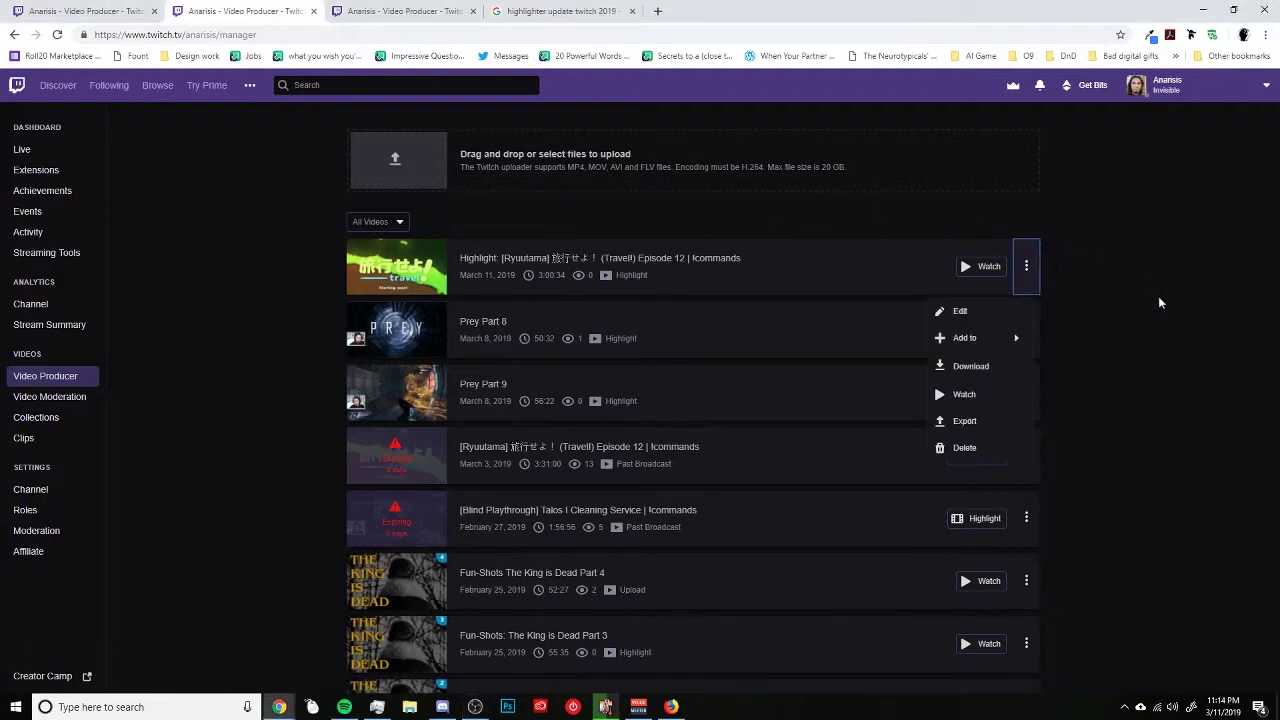
{"action": "left_click", "coordinate": [1185, 289]}
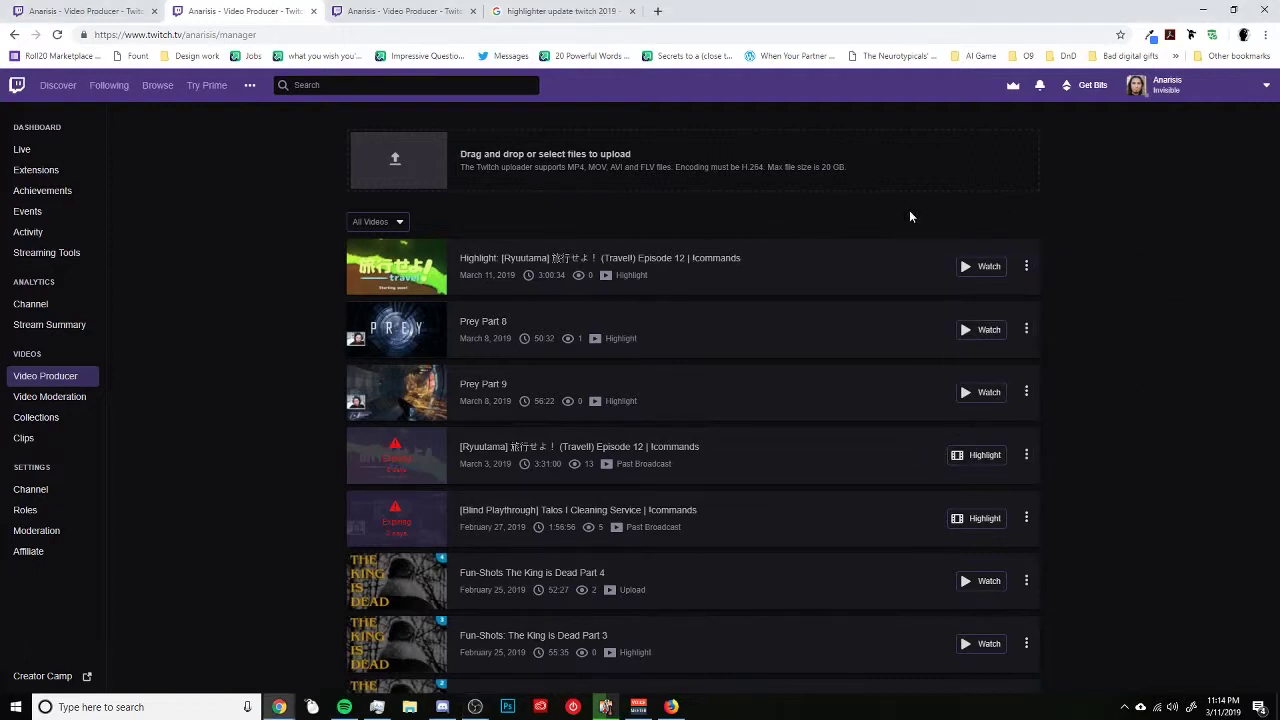
Open the published Ryuutama Episode 12 highlight for viewing, check its opening and pause at 00:01:01.
{"action": "left_click", "coordinate": [983, 268]}
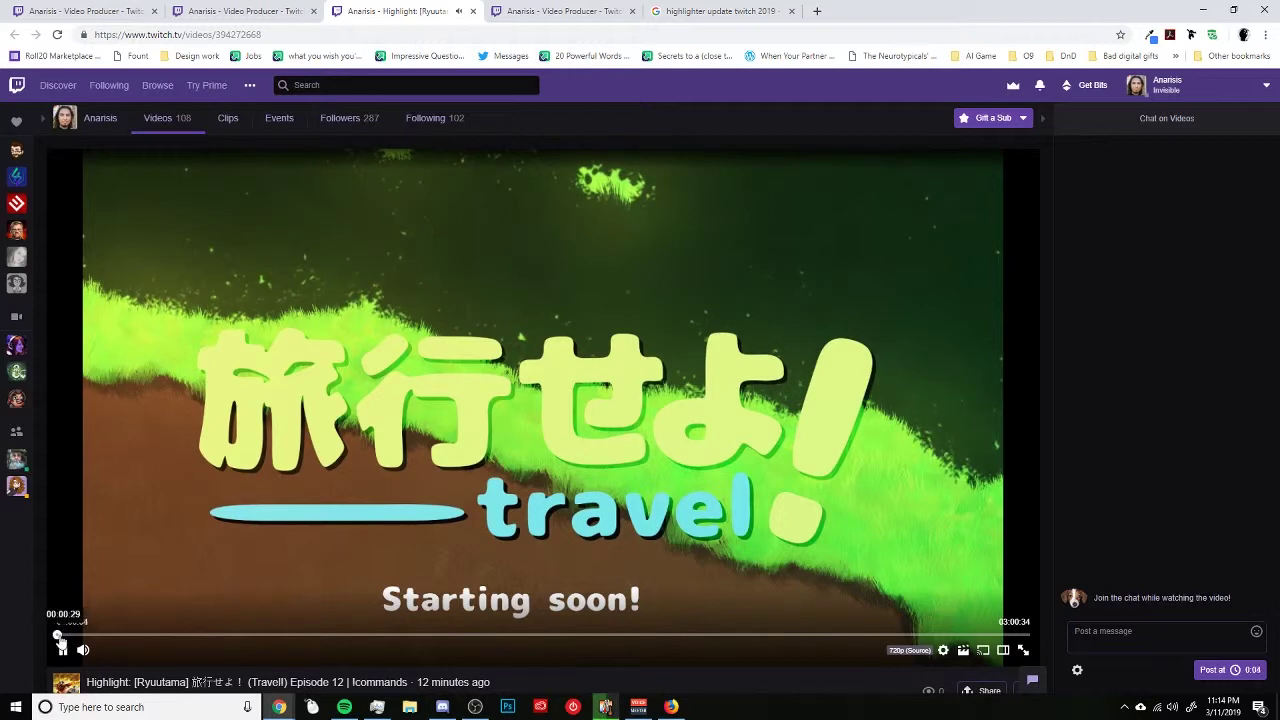
{"action": "left_click", "coordinate": [59, 636]}
{"action": "left_click", "coordinate": [62, 636]}
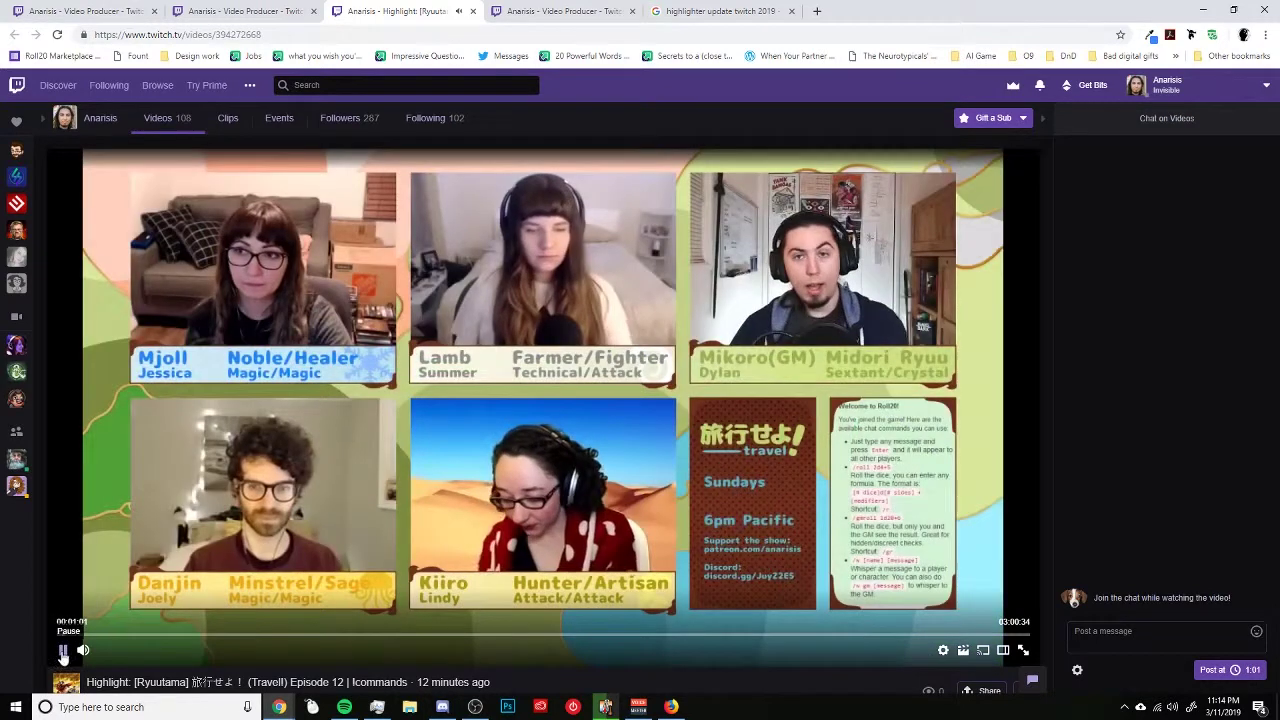
{"action": "left_click", "coordinate": [62, 651]}
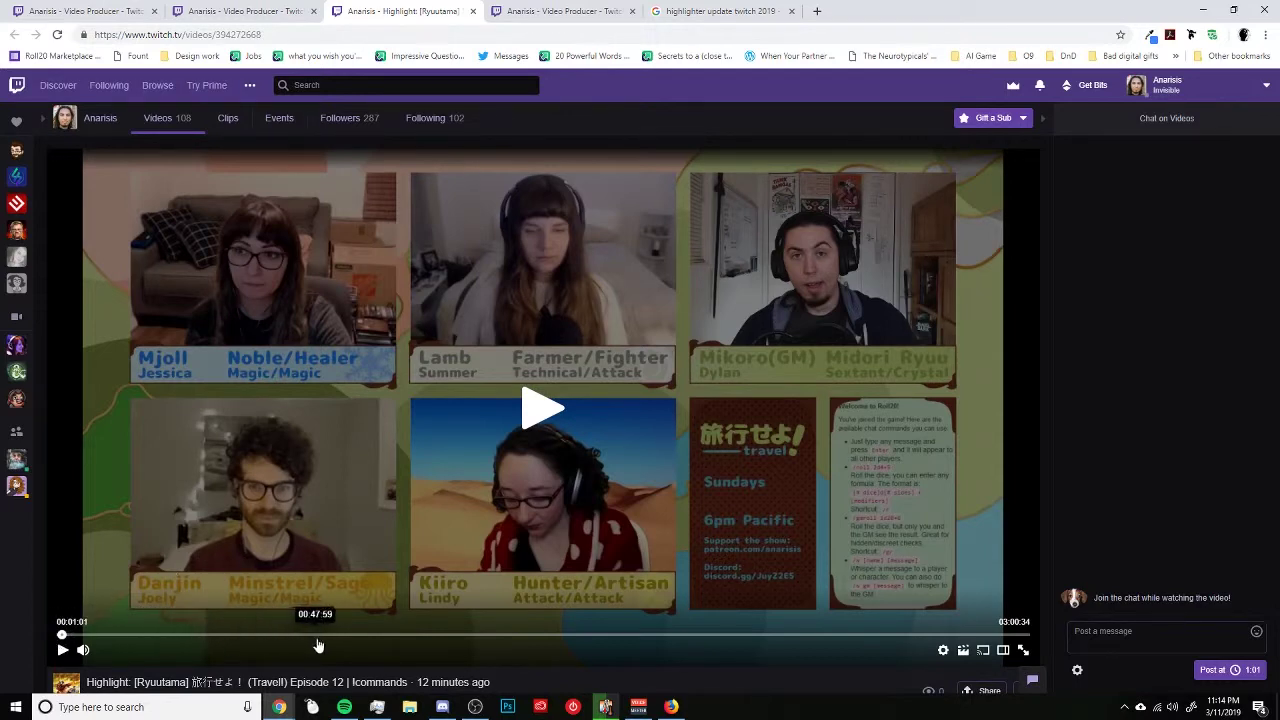
Seek around 01:00:36 to 01:01:28 in the highlight and play from there to look for the break cut.
{"action": "left_click", "coordinate": [385, 636]}
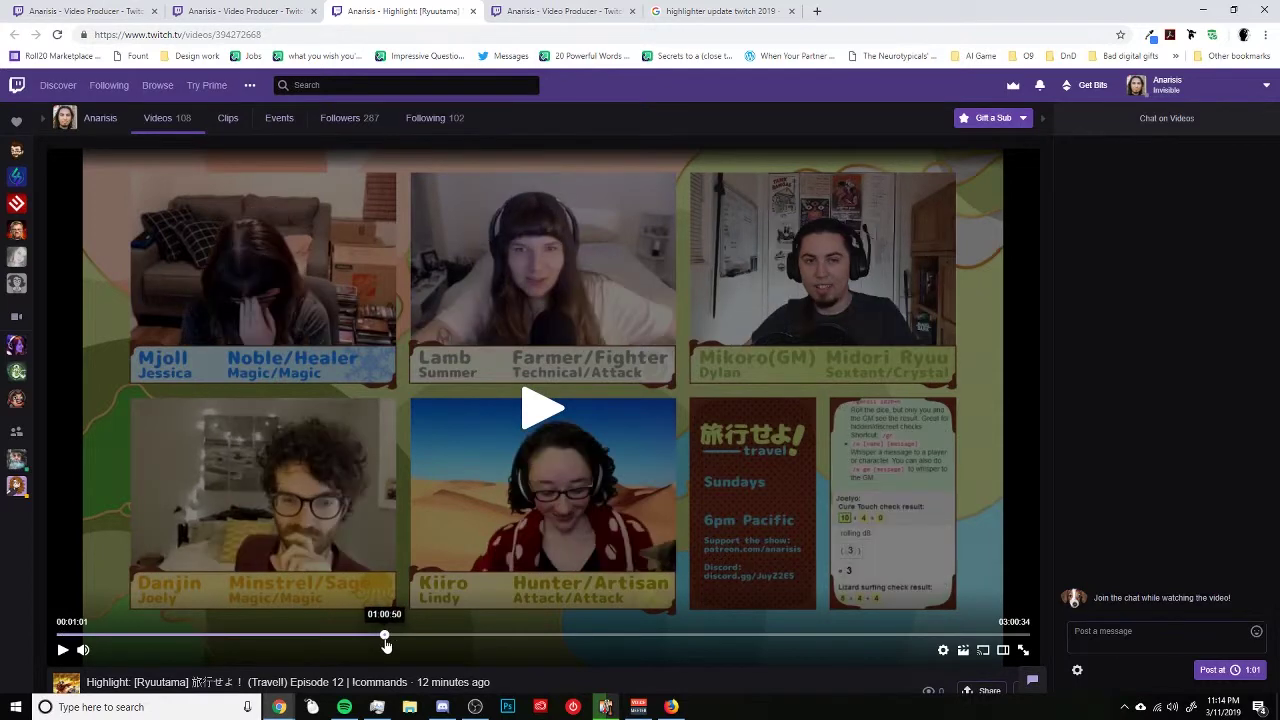
{"action": "left_click", "coordinate": [388, 637]}
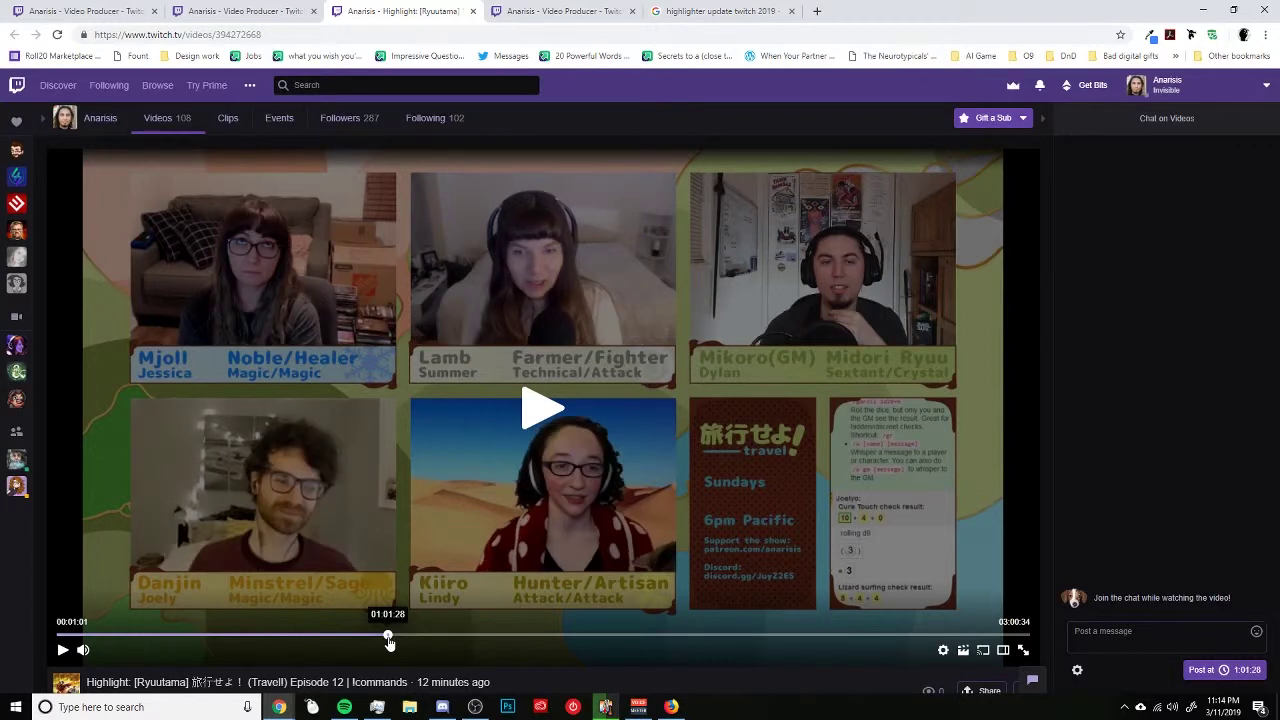
{"action": "left_click", "coordinate": [386, 637]}
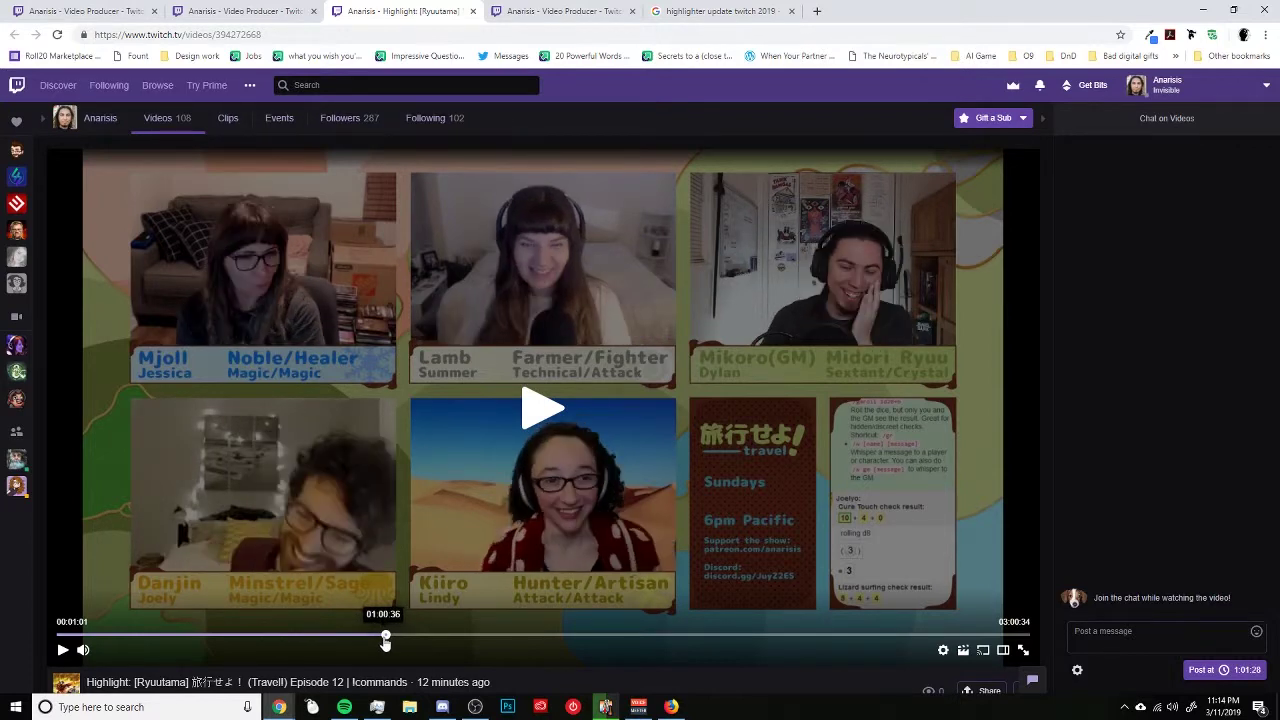
{"action": "left_click", "coordinate": [385, 637]}
{"action": "left_click", "coordinate": [720, 522]}
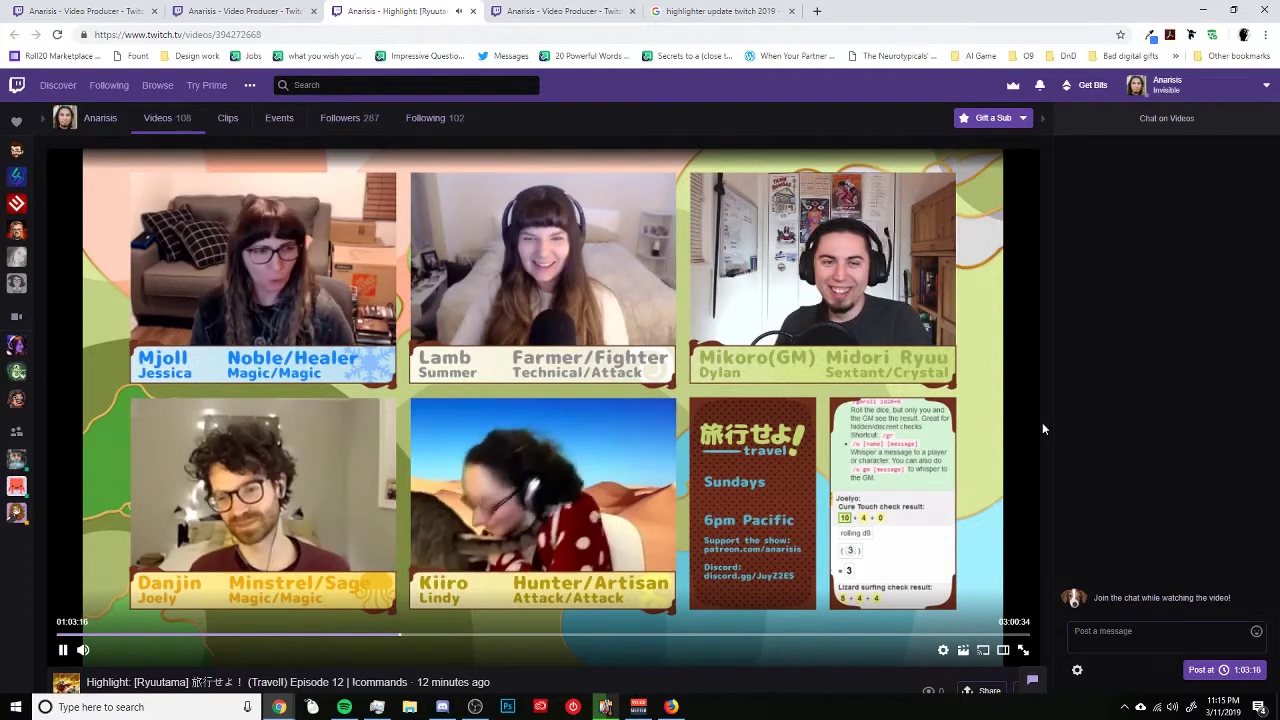
Seek to about 01:01:50 and step playback back to just before 01:00:00 to check for the break transition.
{"action": "left_click", "coordinate": [393, 635]}
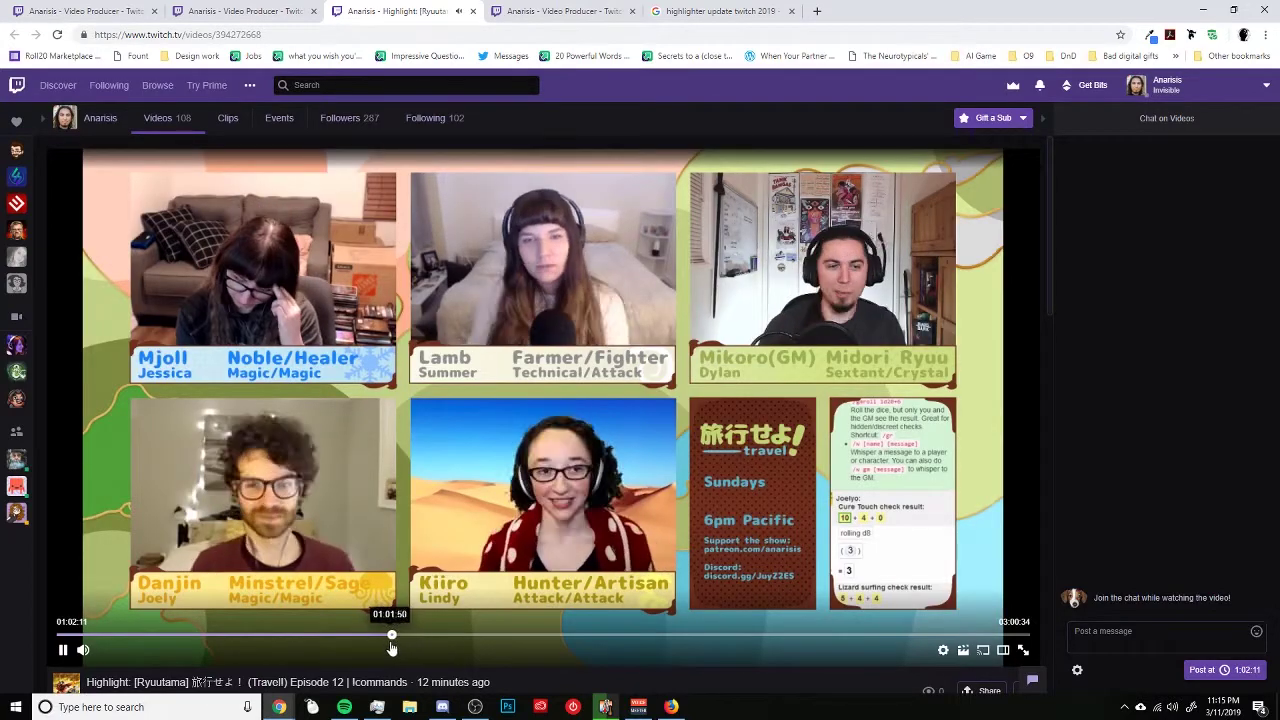
{"action": "left_click", "coordinate": [394, 646]}
{"action": "key", "text": "Left"}
{"action": "key", "text": "Left"}
{"action": "key", "text": "Left"}
{"action": "key", "text": "Left"}
{"action": "key", "text": "Left"}
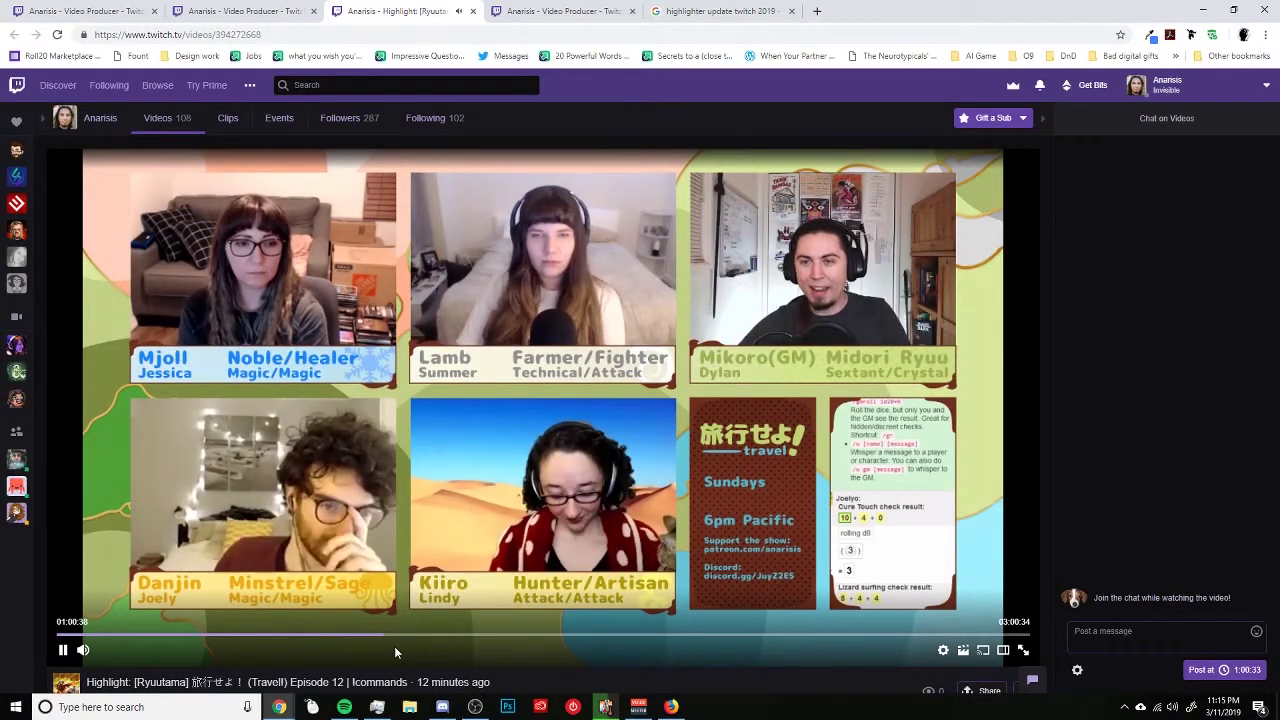
{"action": "key", "text": "Left"}
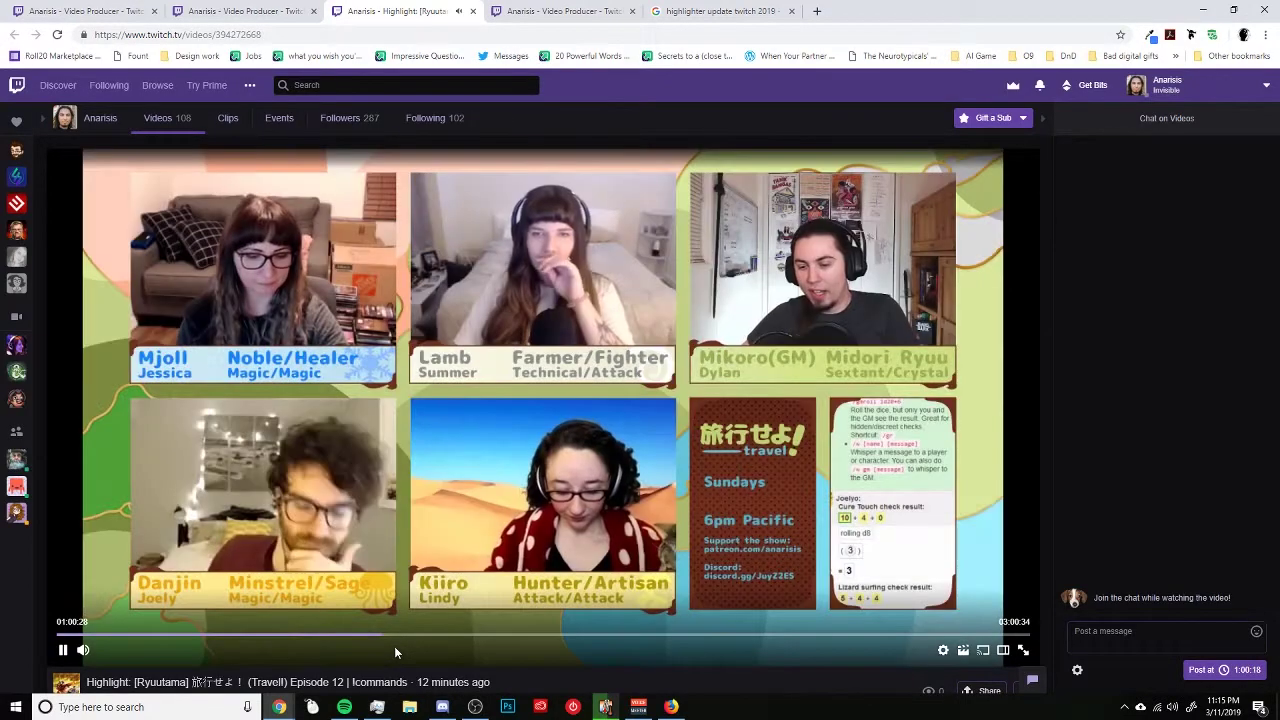
{"action": "key", "text": "Left"}
{"action": "key", "text": "Left"}
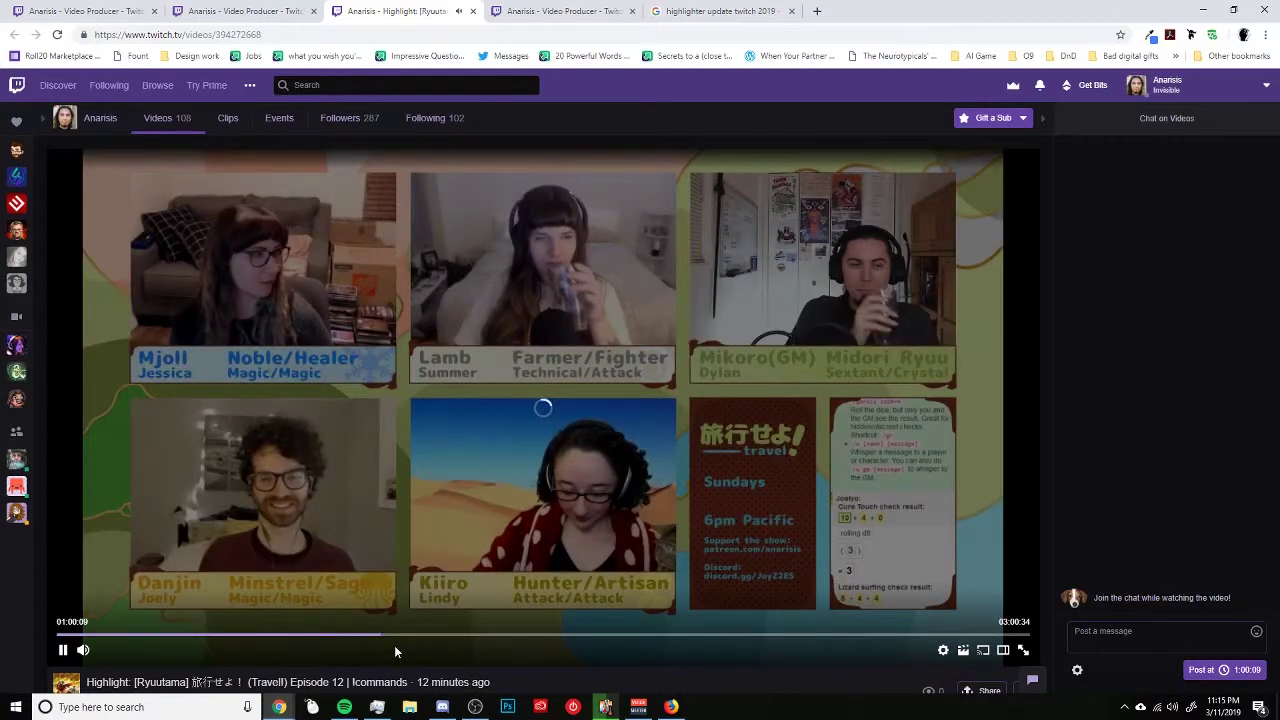
{"action": "key", "text": "Left"}
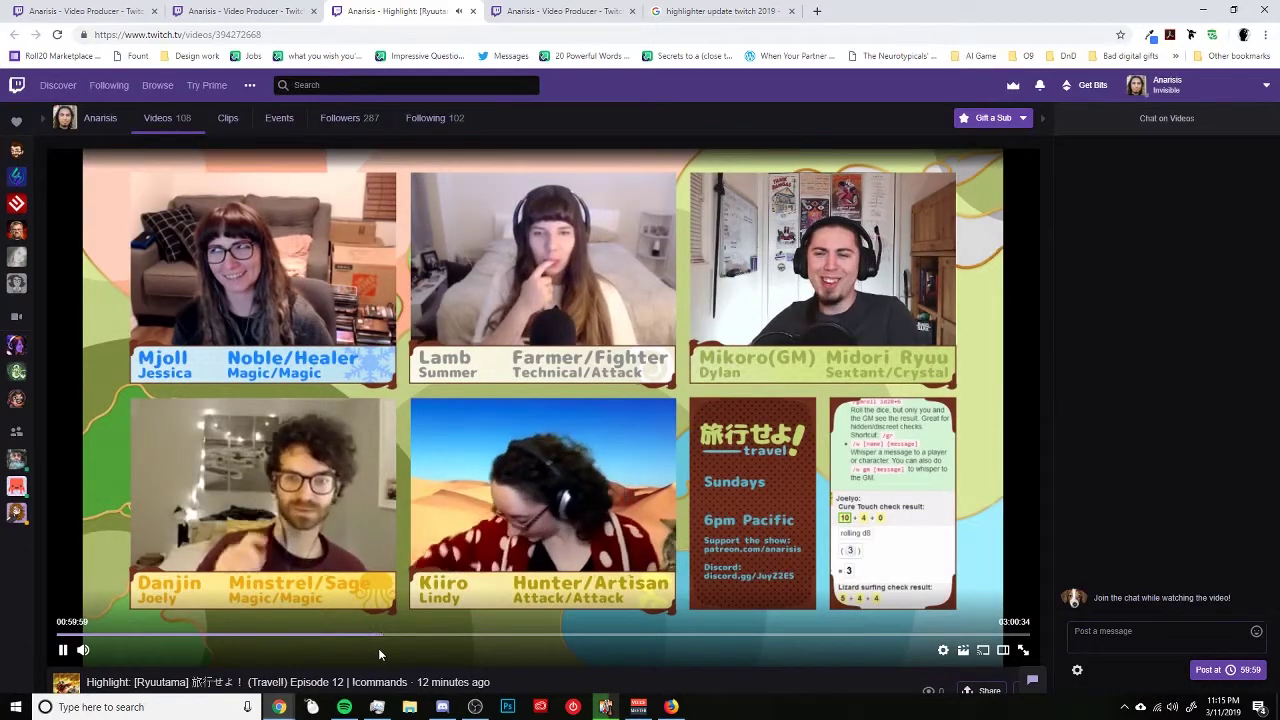
{"action": "key", "text": "Left"}
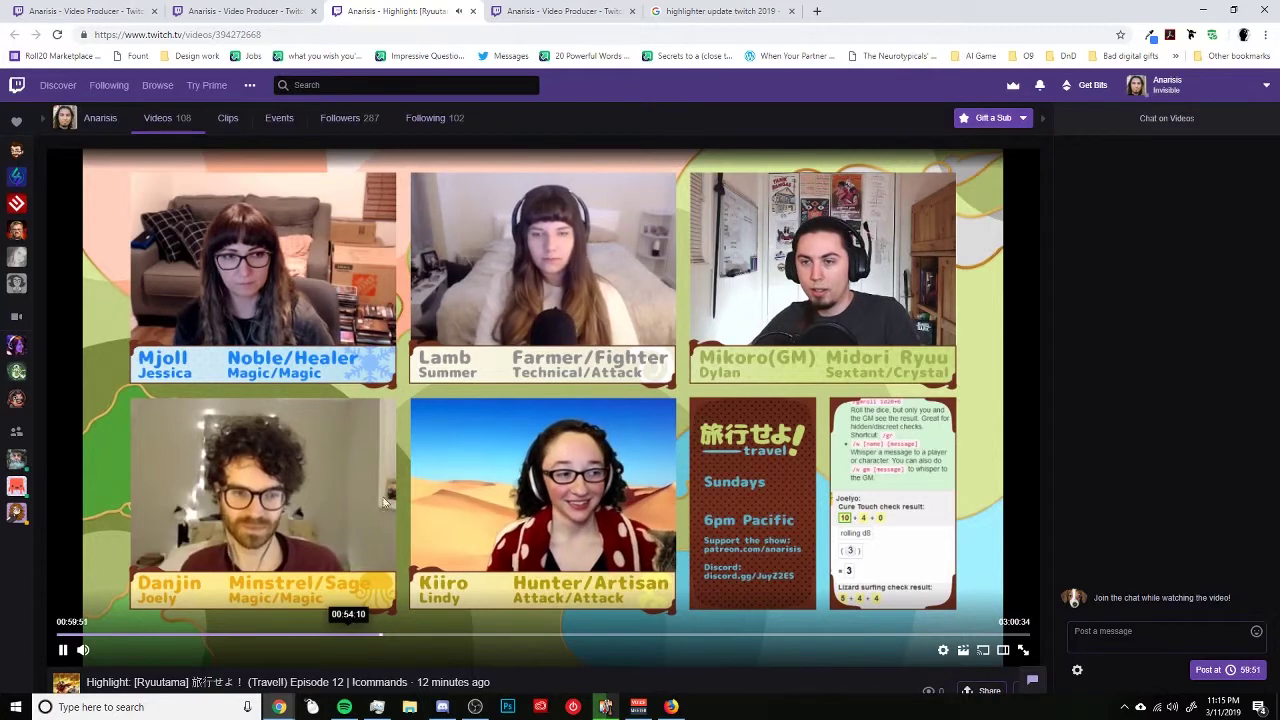
Check the final seconds of the highlight and close the video page.
{"action": "left_click", "coordinate": [1024, 635]}
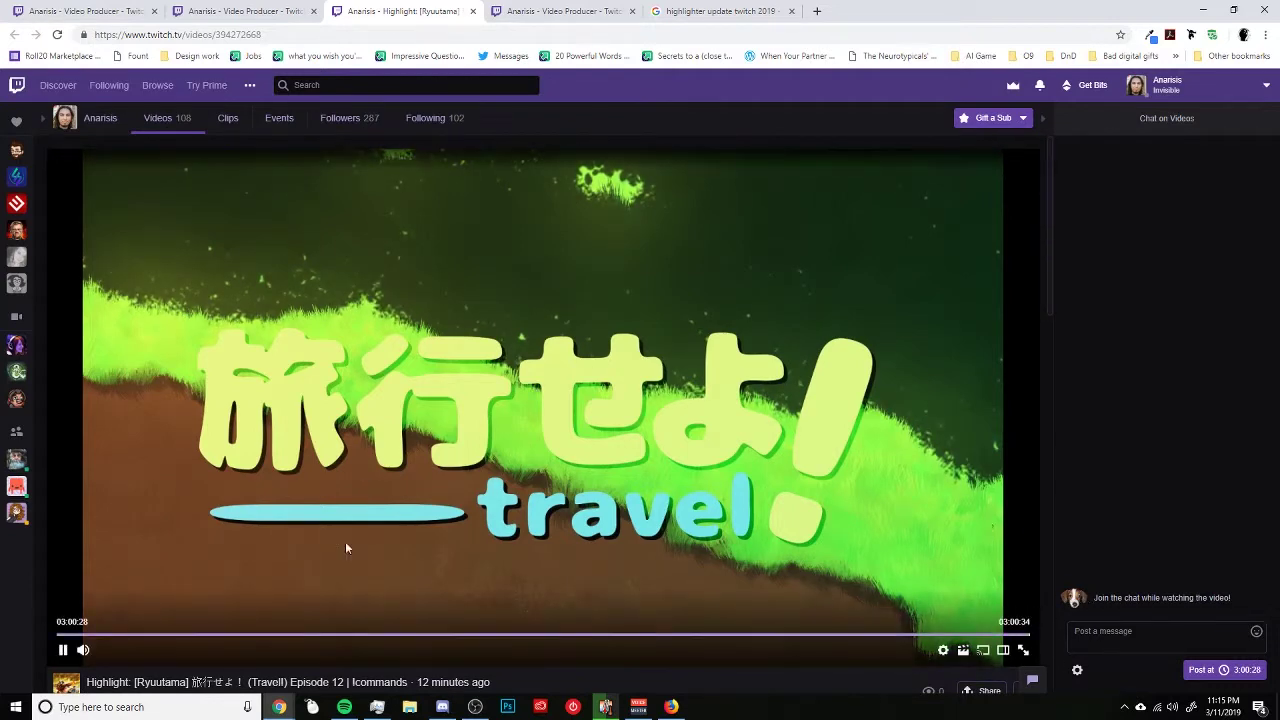
{"action": "left_click", "coordinate": [473, 11]}
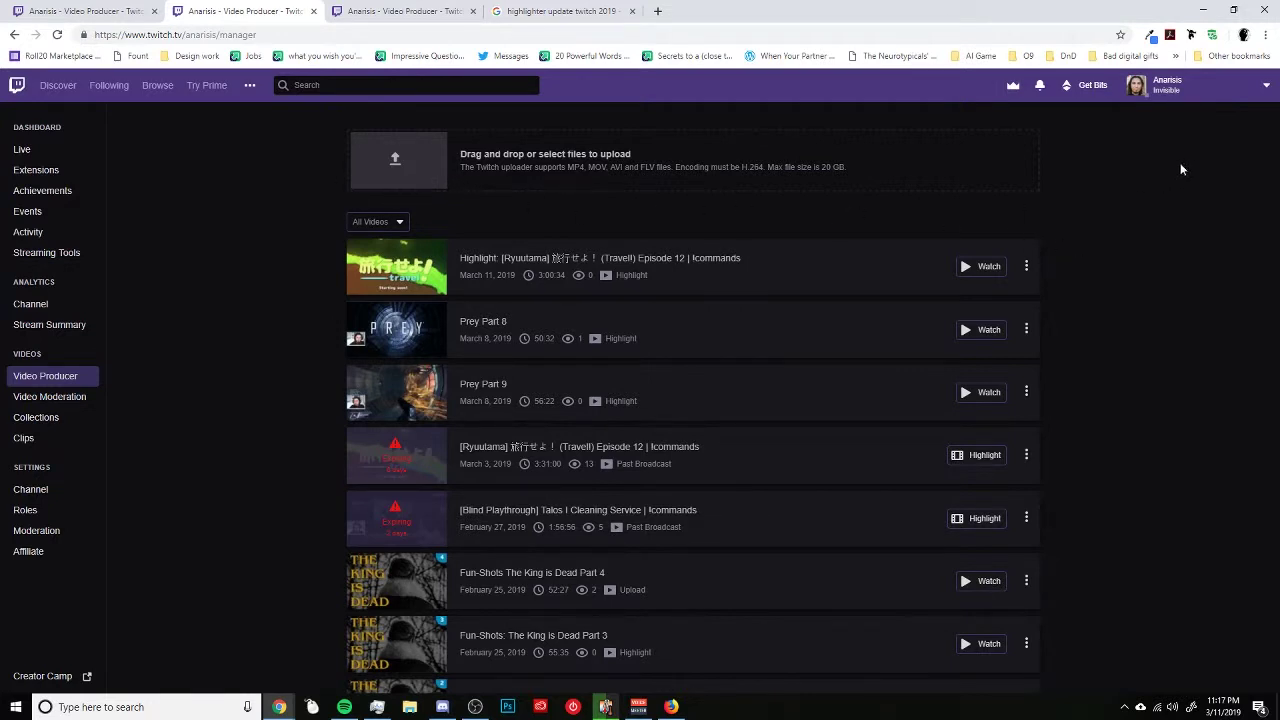
{"action": "left_click", "coordinate": [1266, 85]}
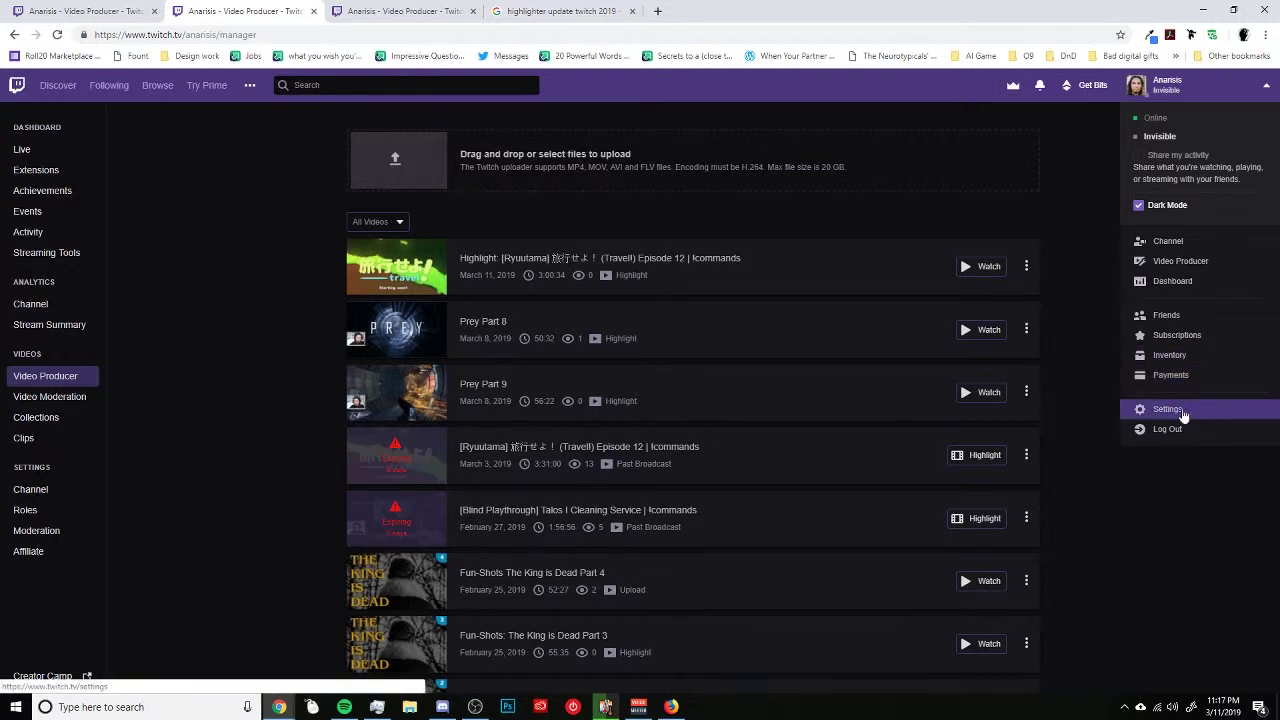
{"action": "left_click", "coordinate": [244, 194]}
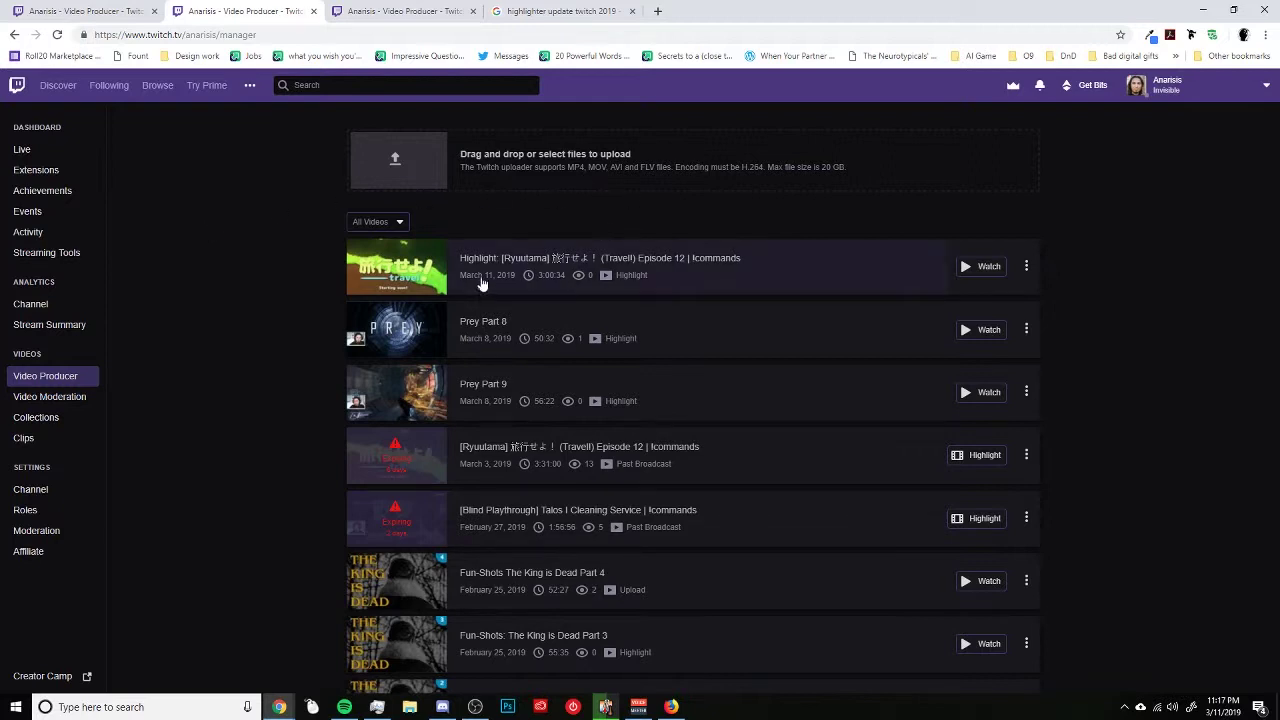
Open the YouTube export options for the Ryuutama Episode 12 highlight, review them and close without exporting.
{"action": "left_click", "coordinate": [1030, 268]}
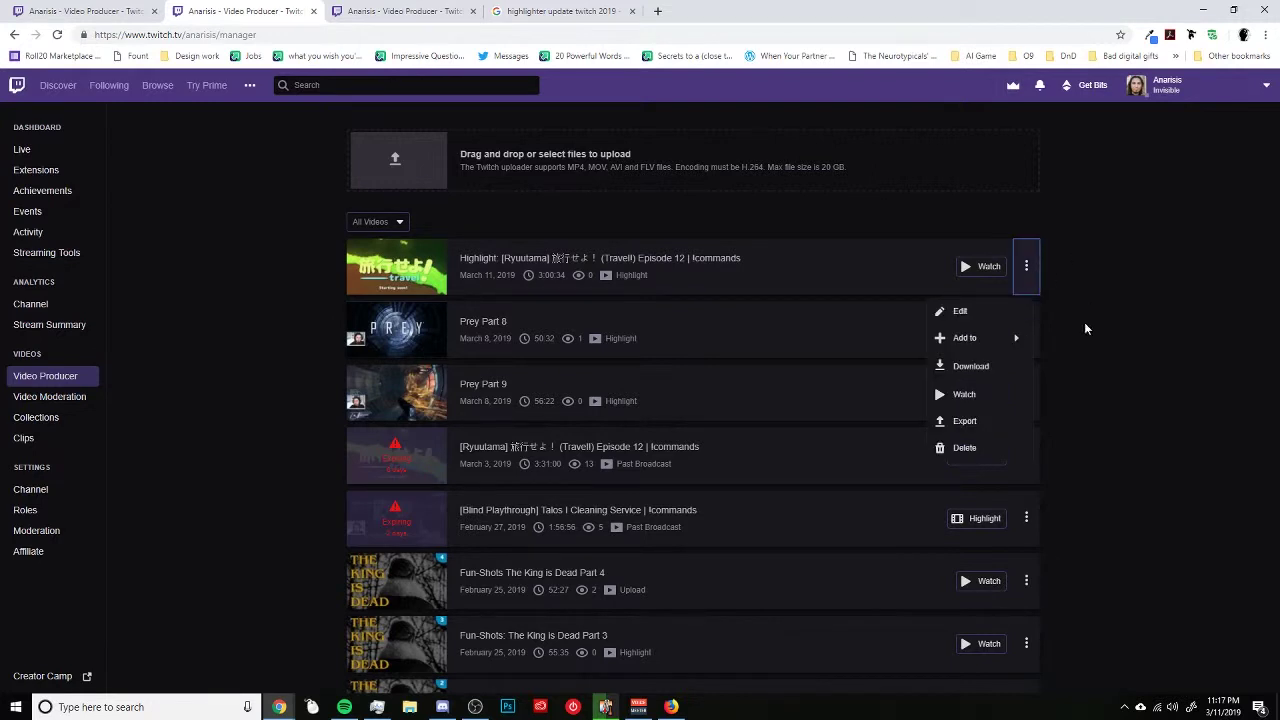
{"action": "left_click", "coordinate": [966, 421]}
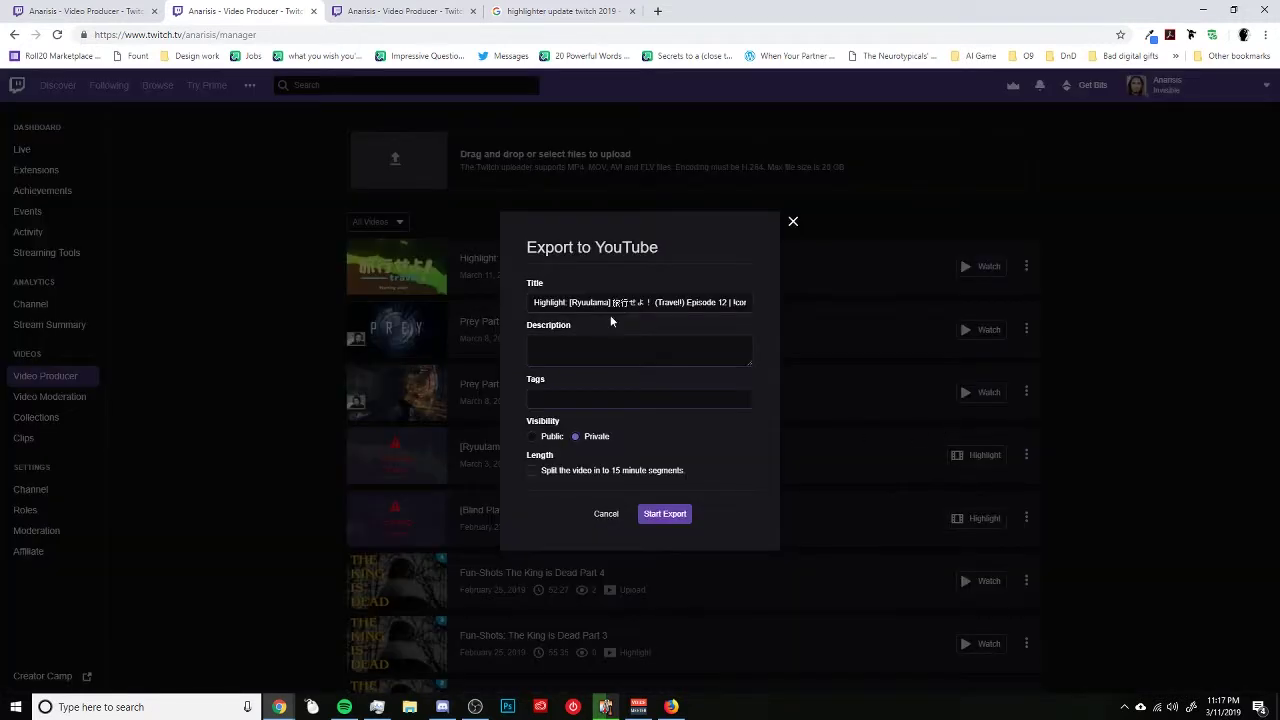
{"action": "right_click", "coordinate": [572, 440]}
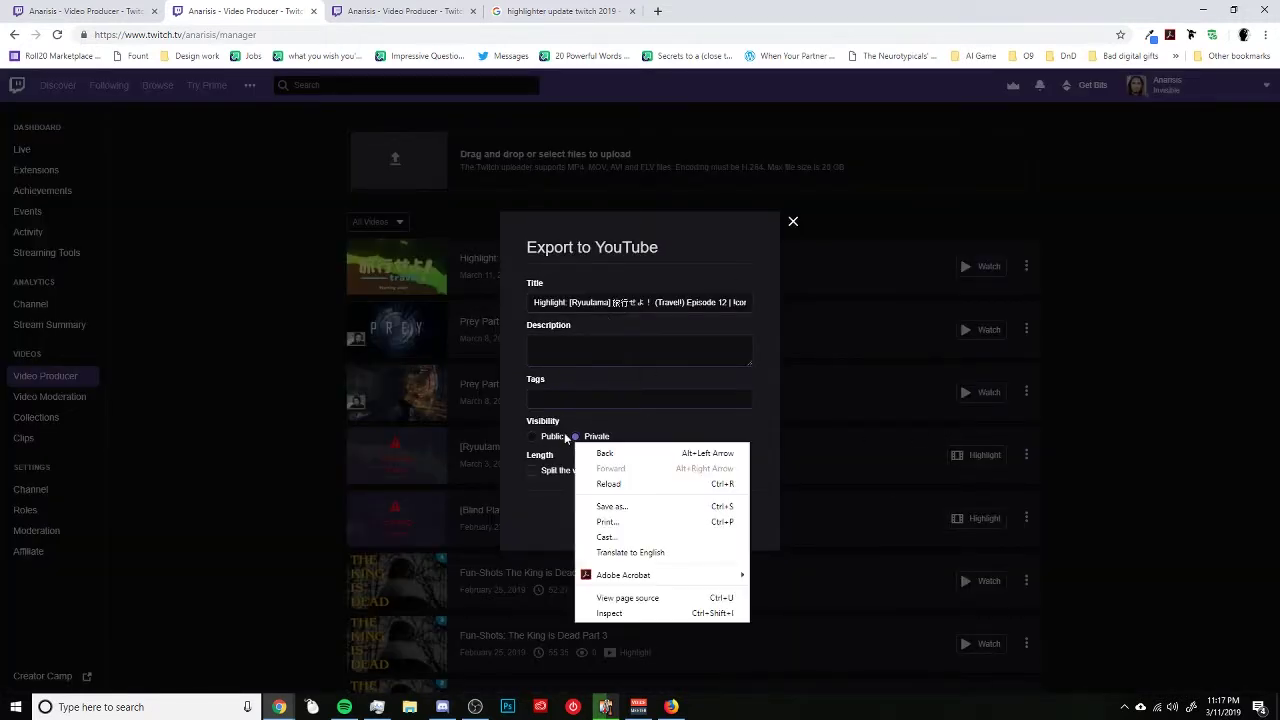
{"action": "left_click", "coordinate": [582, 443]}
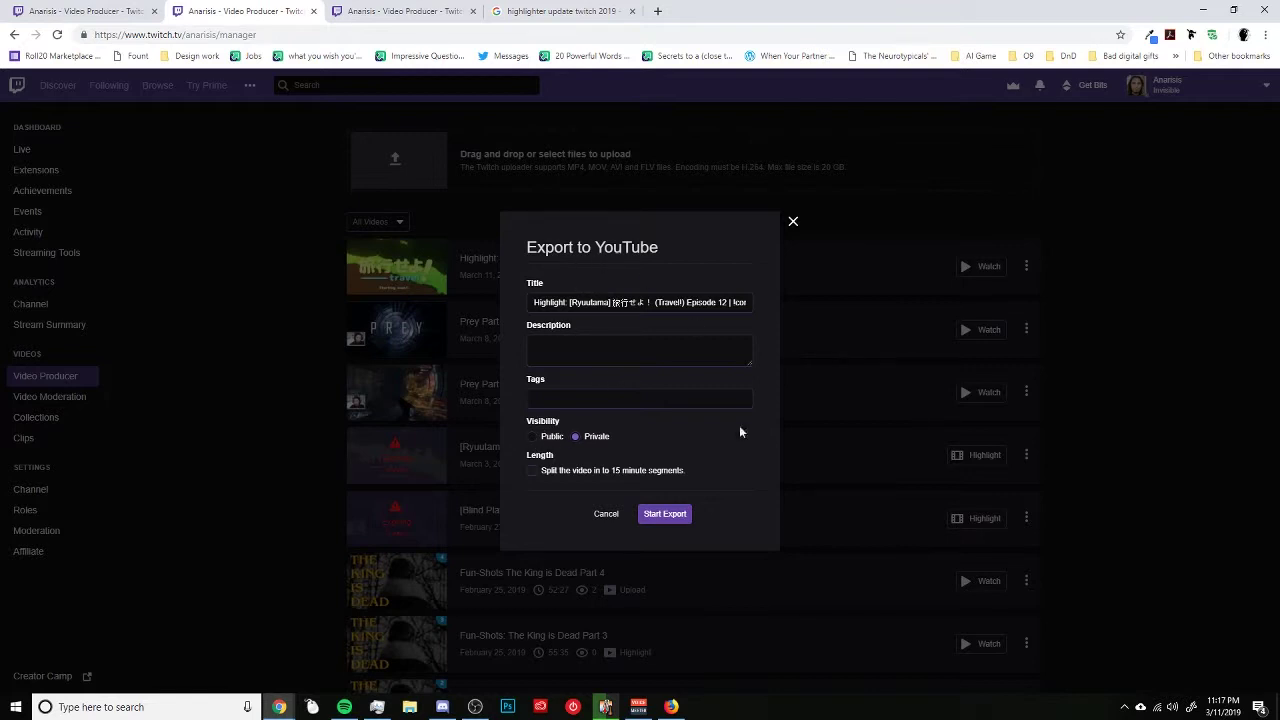
{"action": "left_click", "coordinate": [793, 223]}
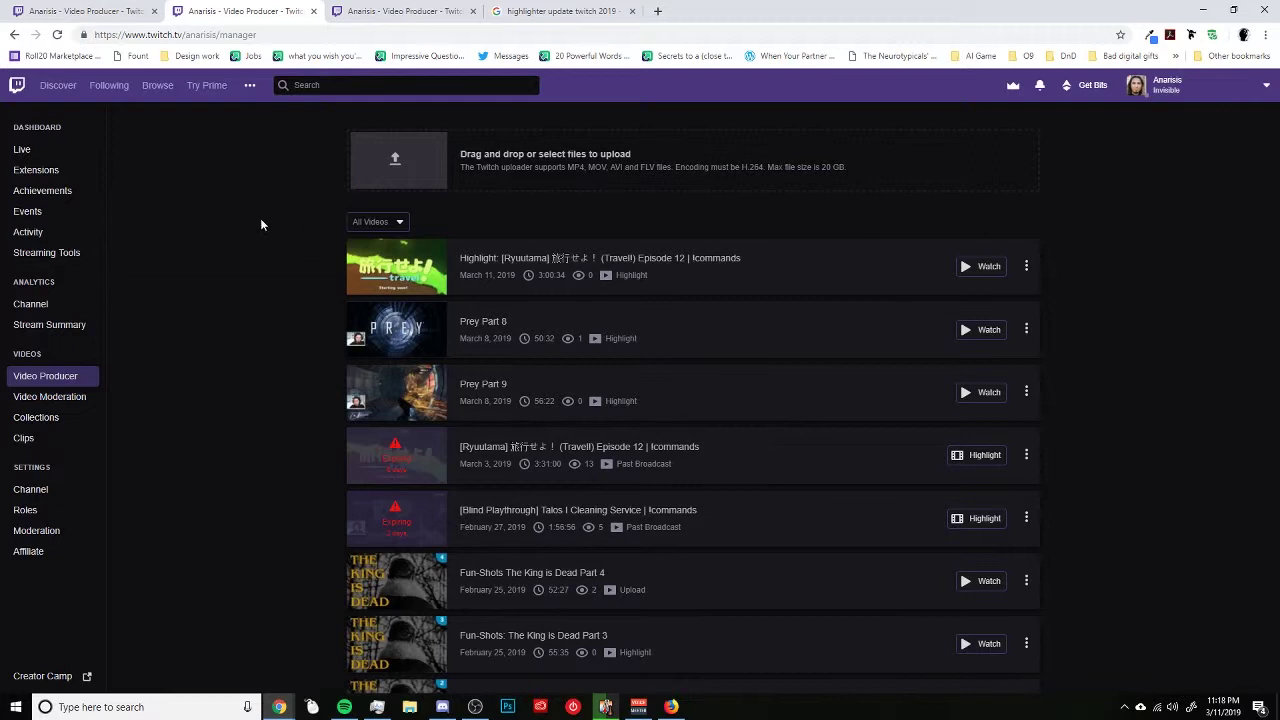
Check the live dashboard, return to the video list and delete the Ryuutama Episode 12 highlight.
{"action": "left_click", "coordinate": [30, 150]}
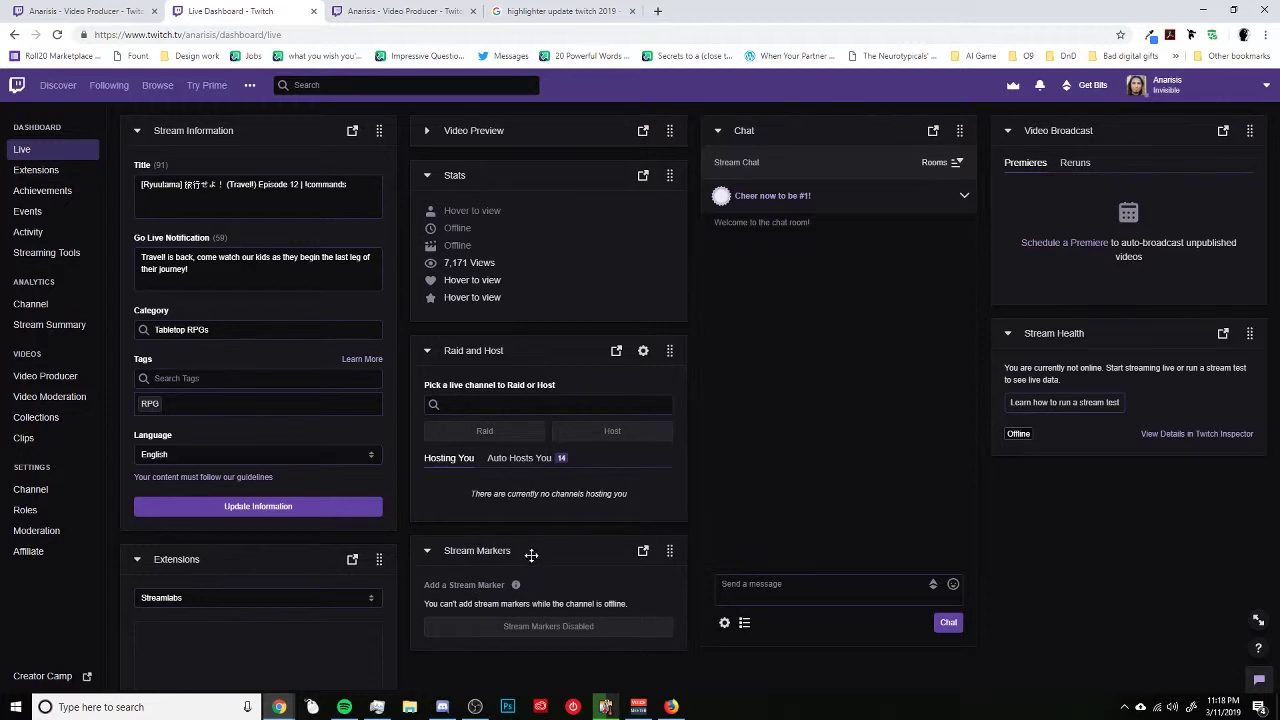
{"action": "left_click", "coordinate": [80, 376]}
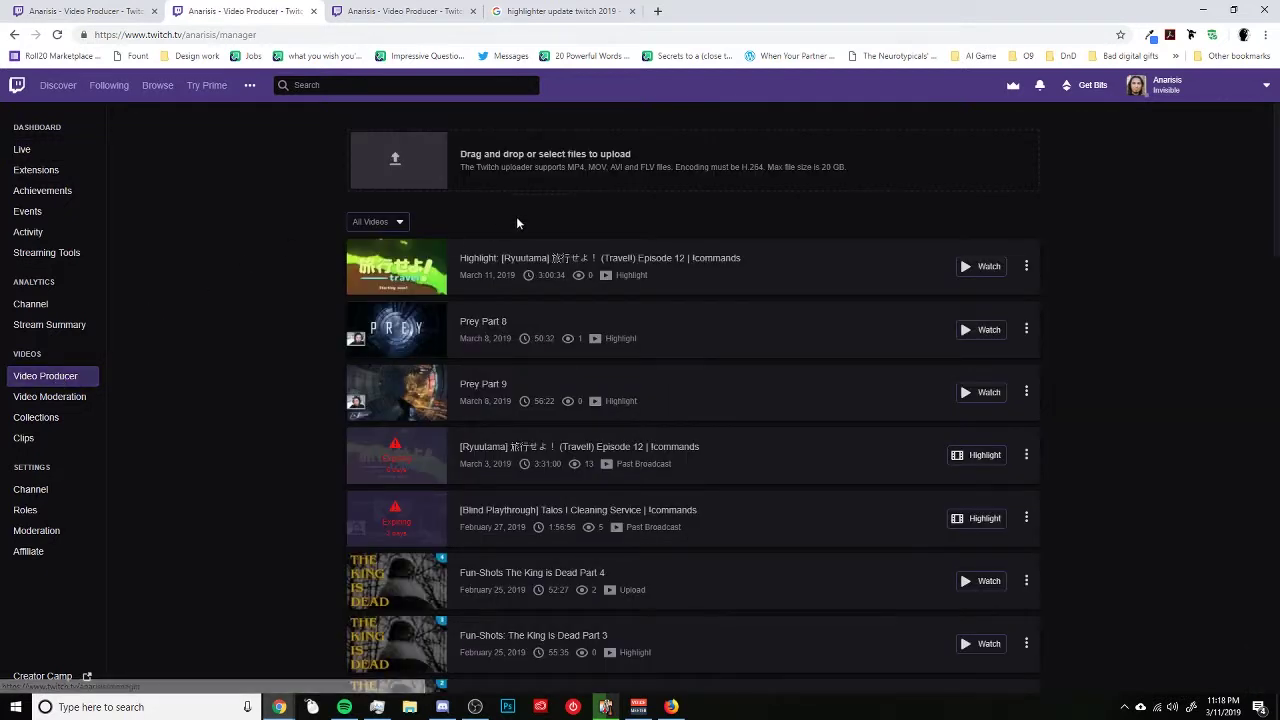
{"action": "left_click", "coordinate": [1026, 266]}
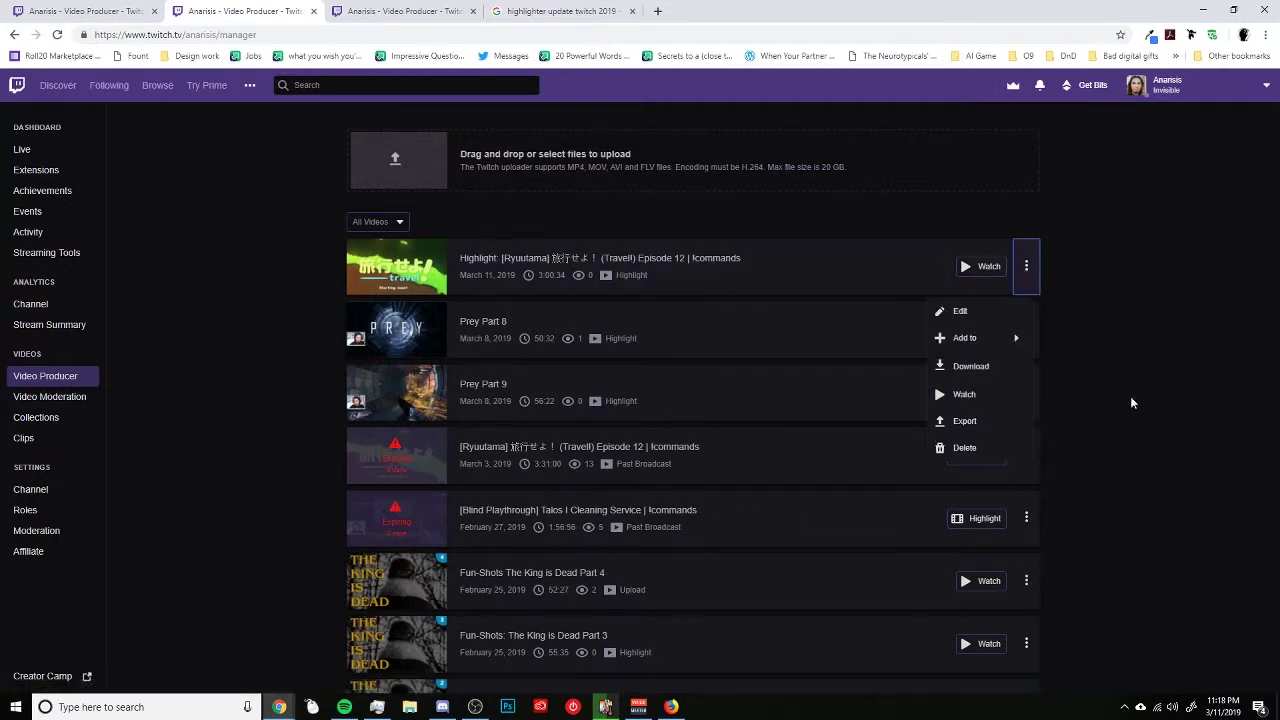
{"action": "left_click", "coordinate": [962, 446]}
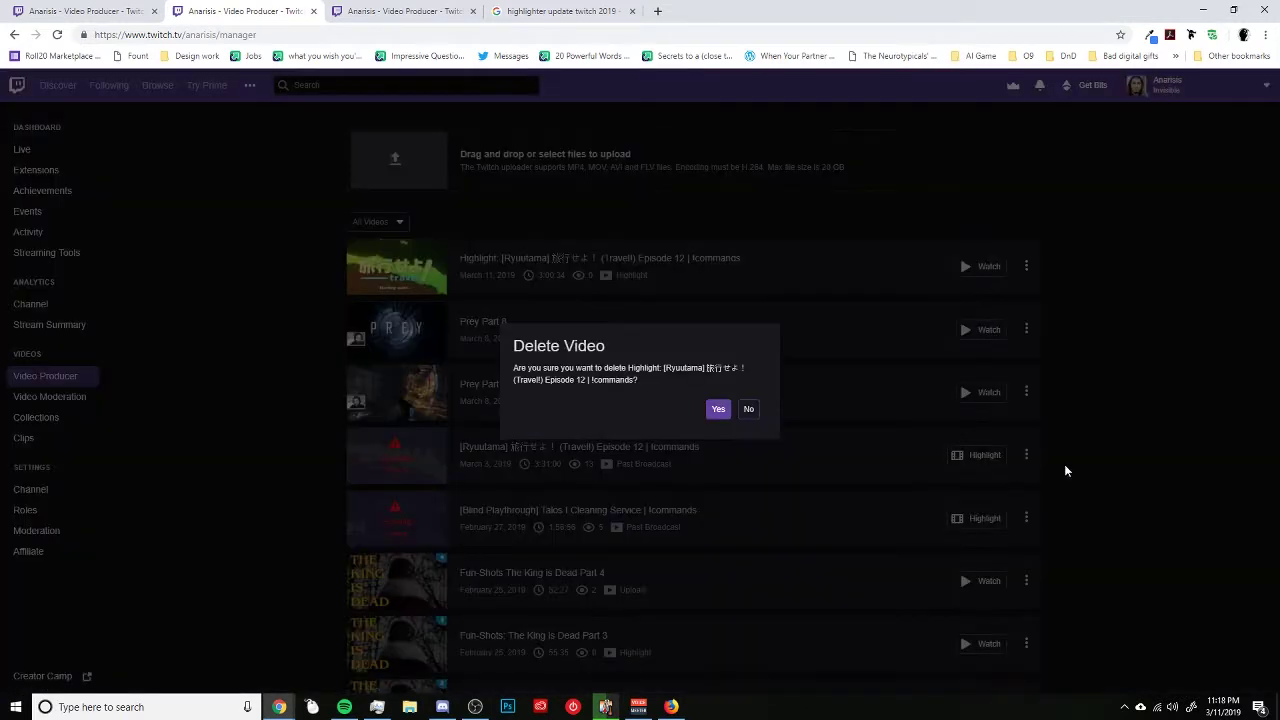
{"action": "left_click", "coordinate": [717, 410]}
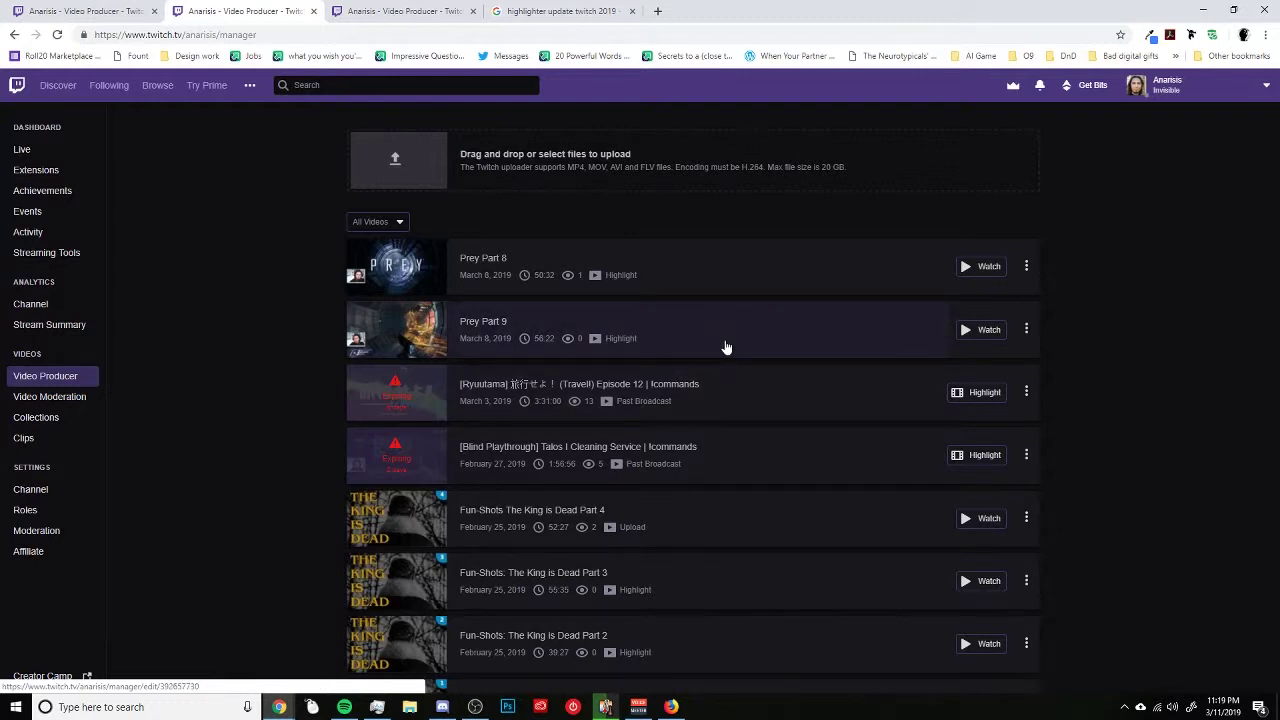
Load the Talos I Cleaning Service past broadcast into the highlighter, jump to its first stream marker and pause playback.
{"action": "left_click", "coordinate": [748, 460]}
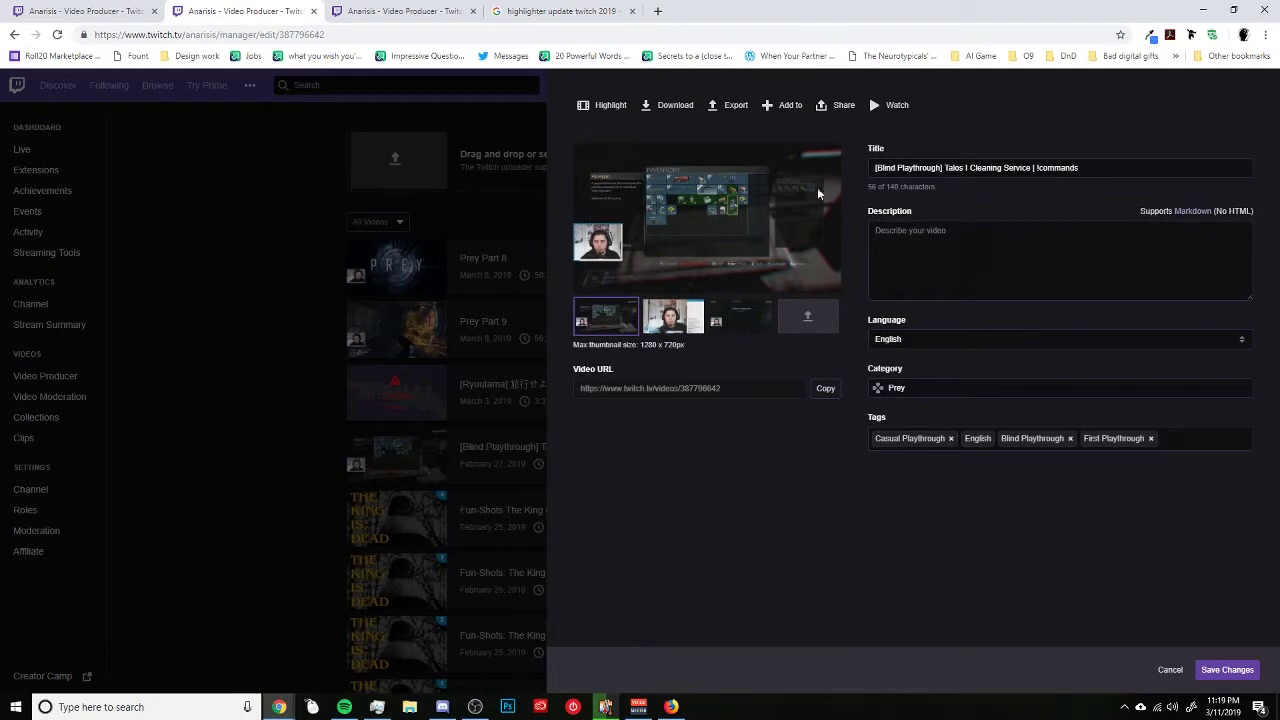
{"action": "left_click", "coordinate": [1169, 670]}
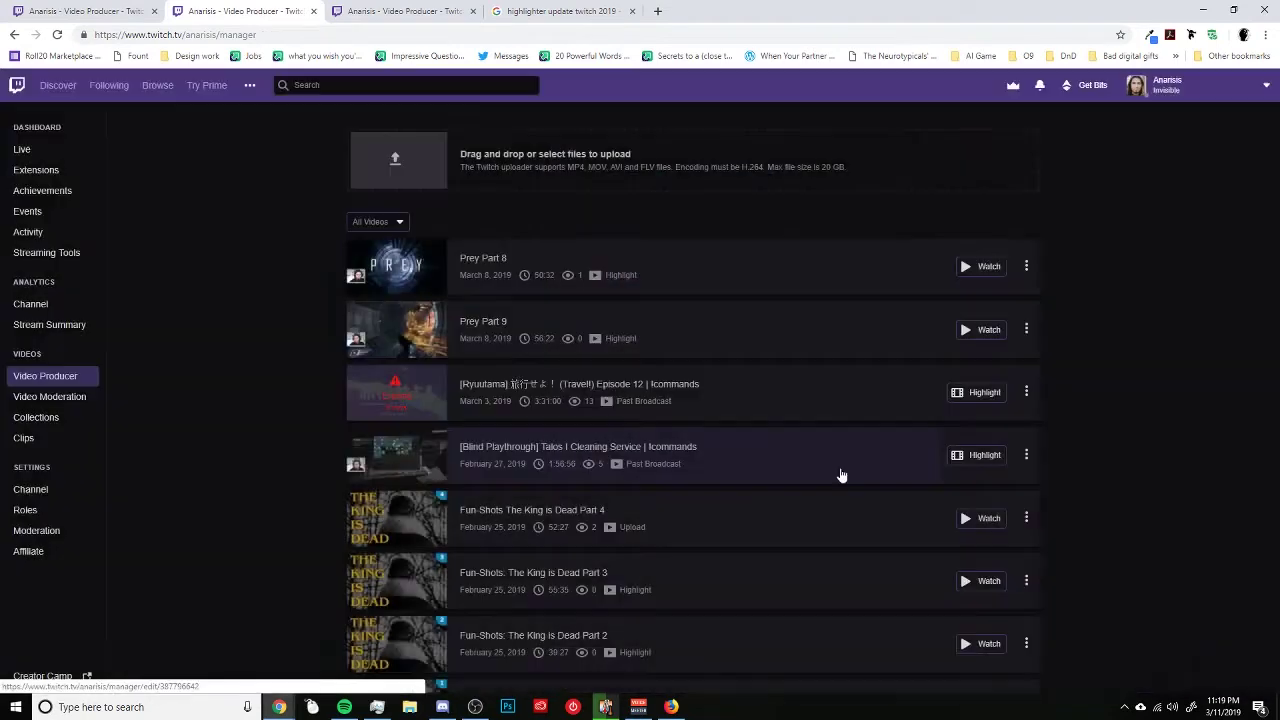
{"action": "left_click", "coordinate": [980, 458]}
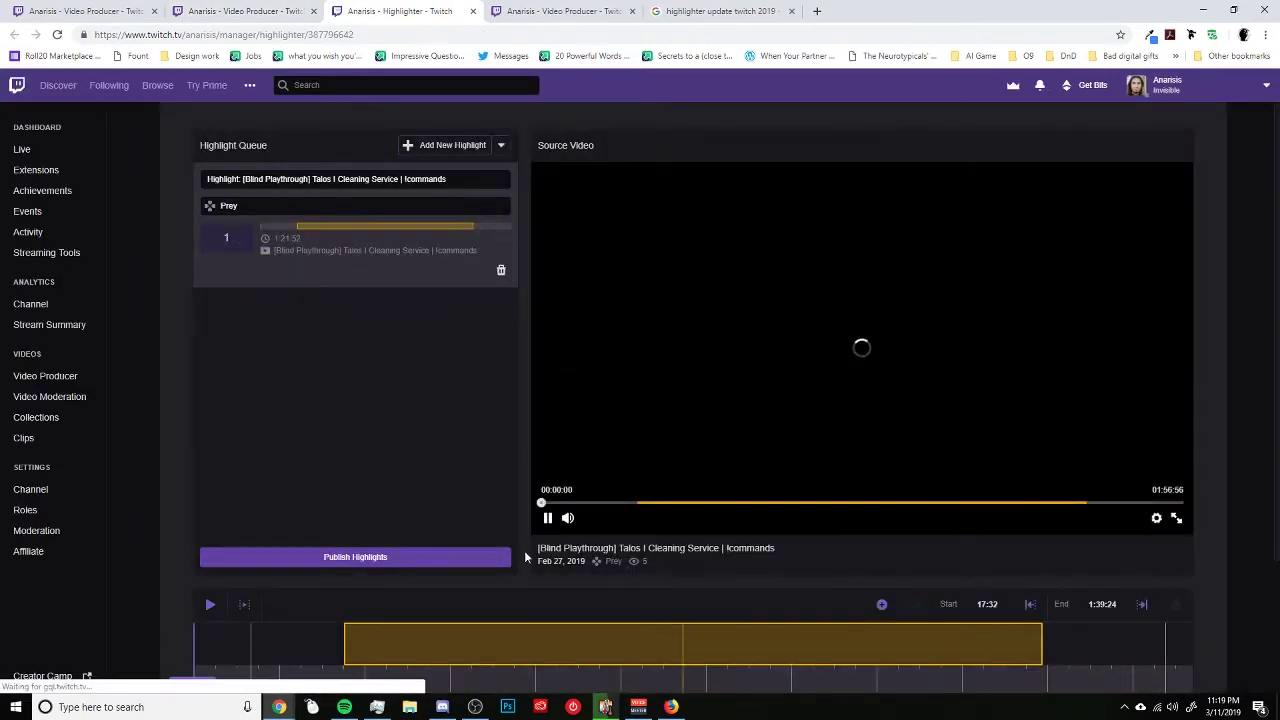
{"action": "scroll", "coordinate": [525, 558], "scroll_direction": "down", "scroll_amount": 2}
{"action": "mouse_move", "coordinate": [686, 523]}
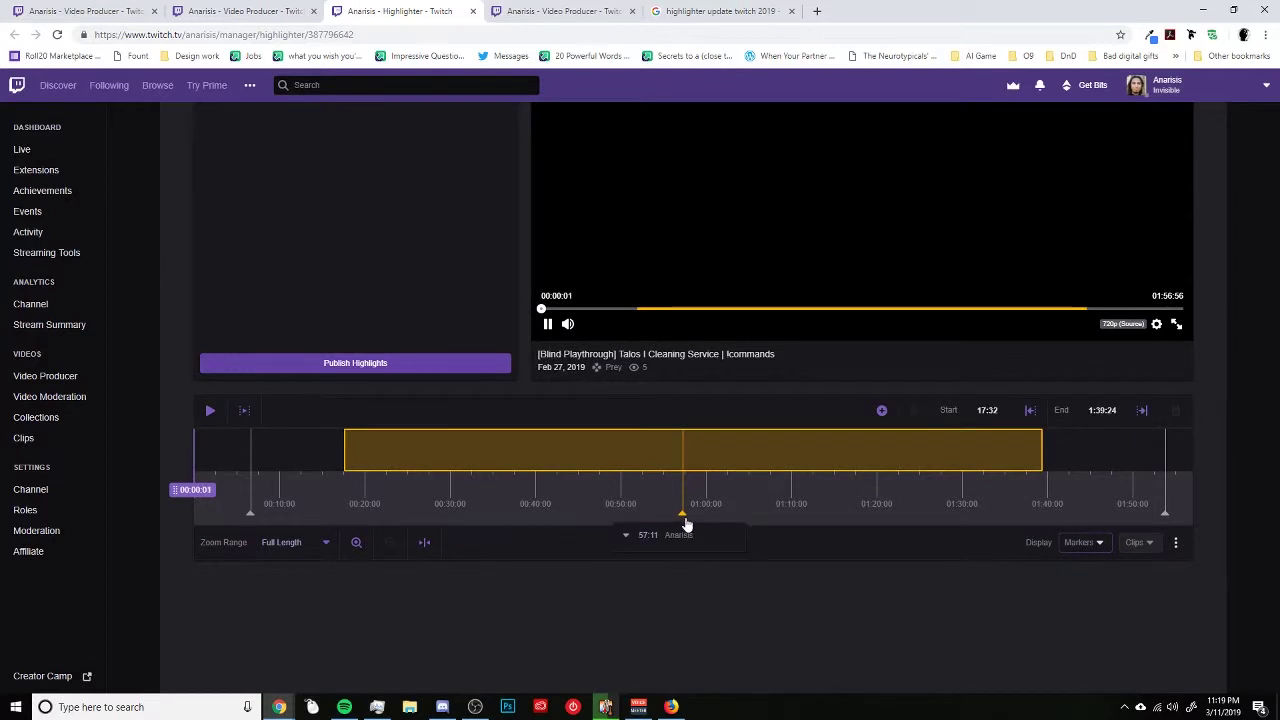
{"action": "left_click", "coordinate": [250, 521]}
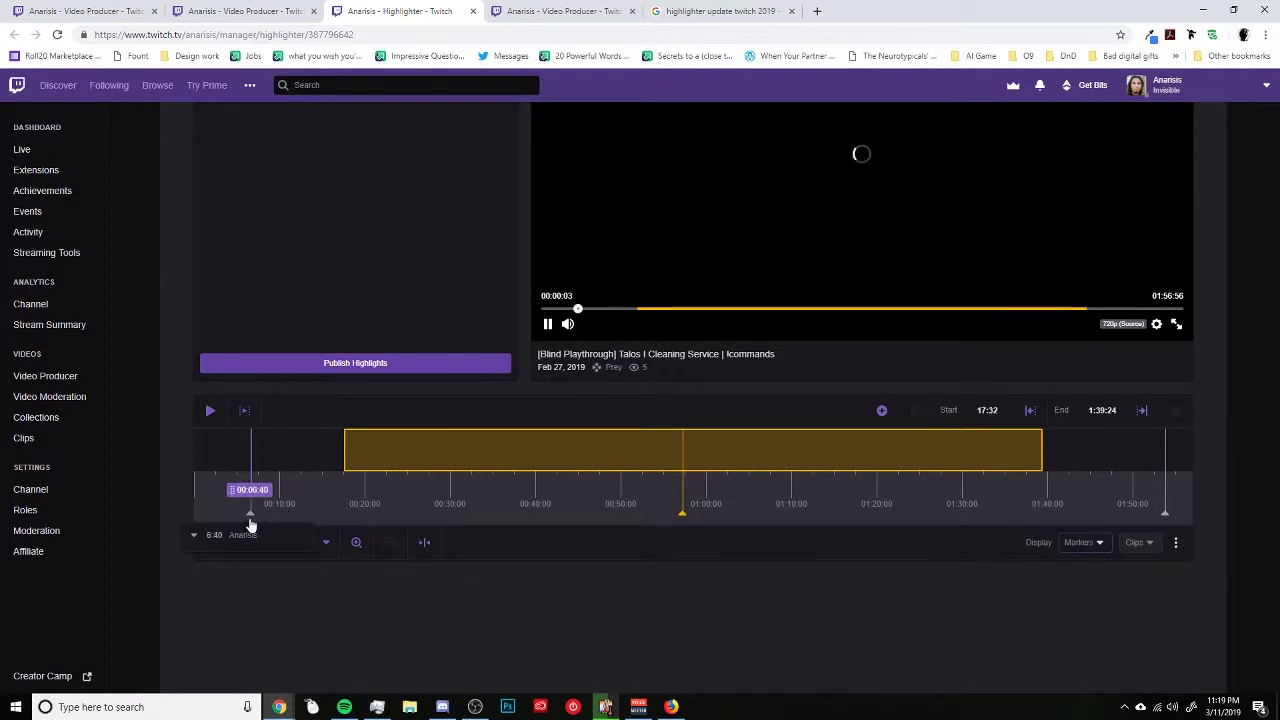
{"action": "scroll", "coordinate": [567, 411], "scroll_direction": "up", "scroll_amount": 1}
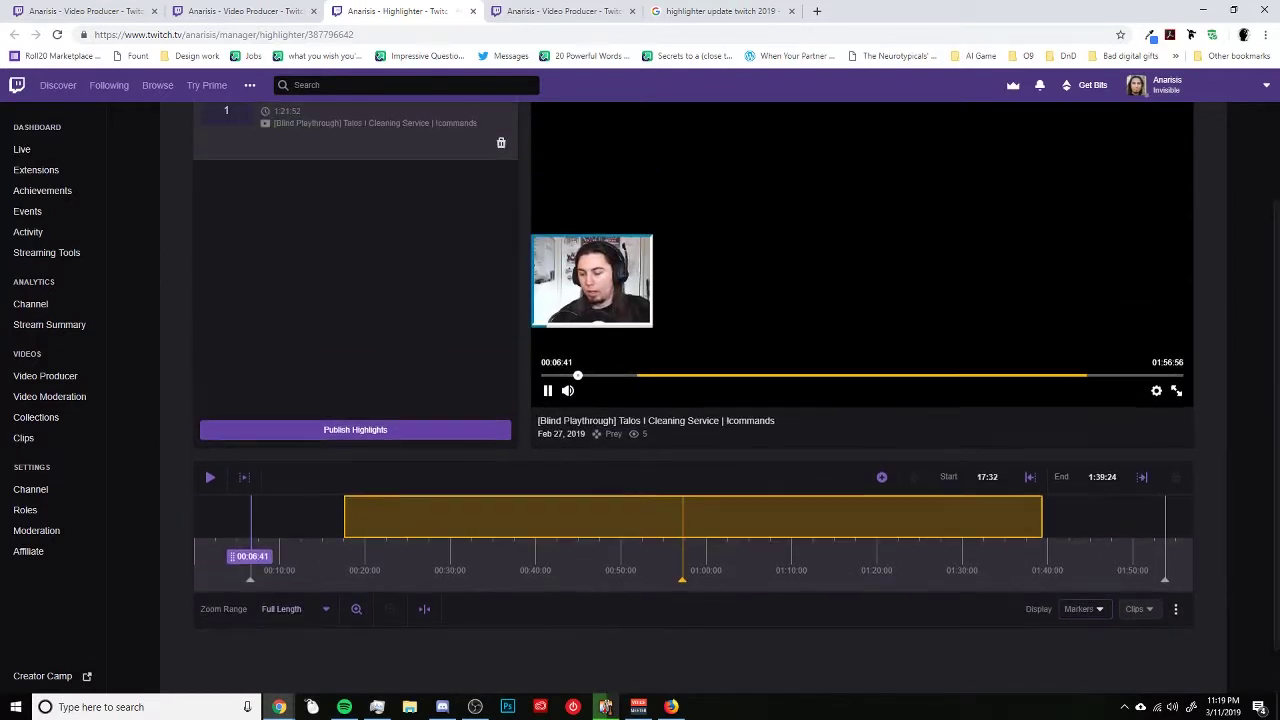
{"action": "left_click", "coordinate": [547, 390]}
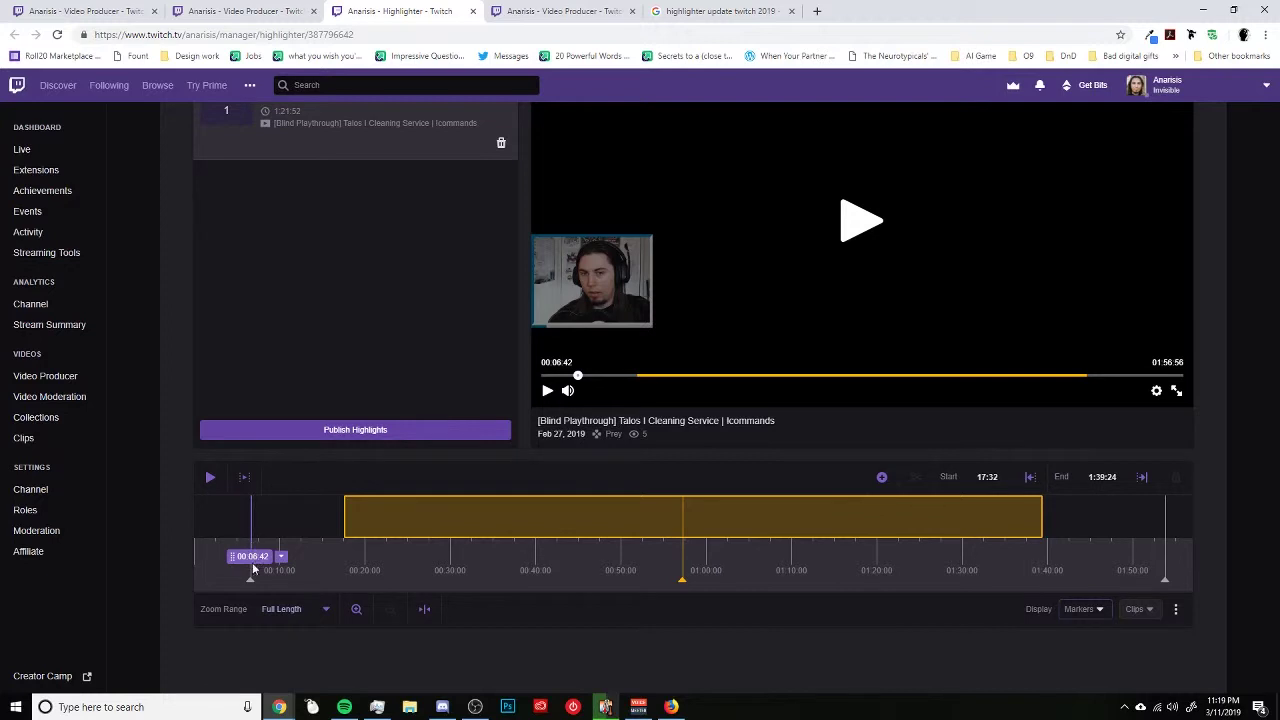
Open the live dashboard in a new tab, pop out the Stream Markers panel to inspect it and close the popout.
{"action": "mouse_move", "coordinate": [249, 580]}
{"action": "middle_click", "coordinate": [32, 153]}
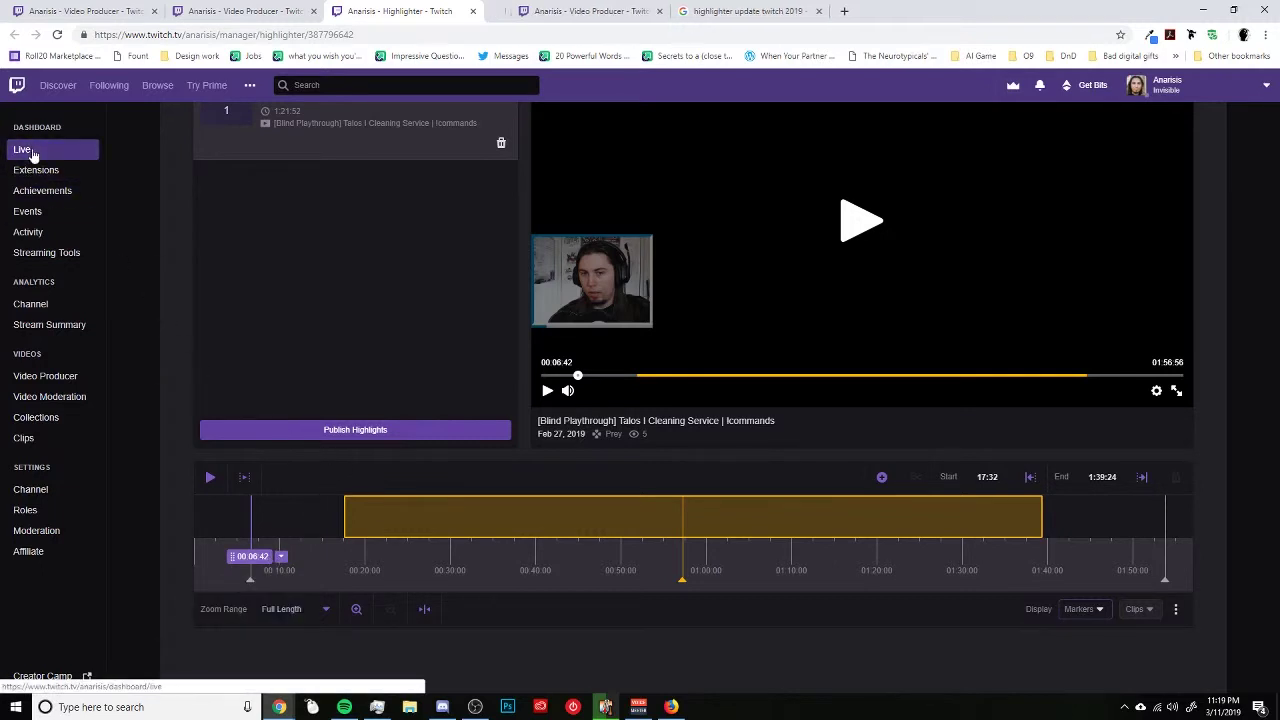
{"action": "left_click", "coordinate": [534, 8]}
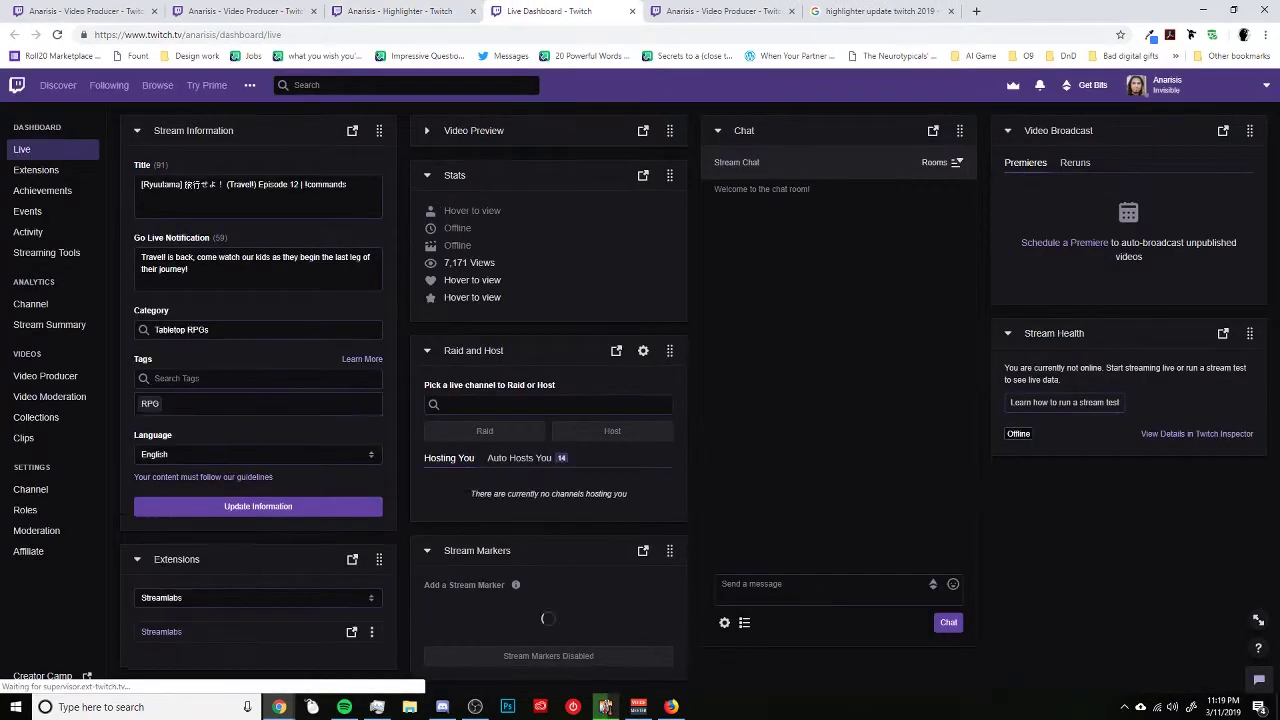
{"action": "left_click", "coordinate": [643, 543]}
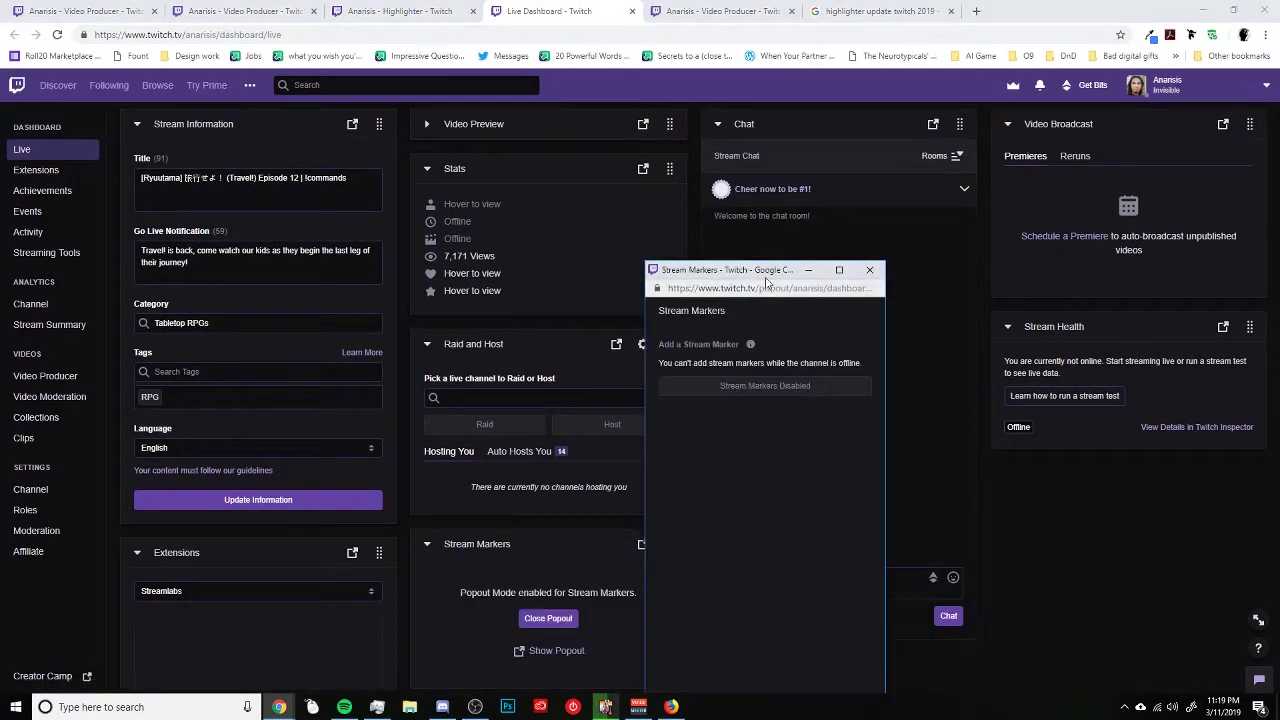
{"action": "left_click_drag", "start_coordinate": [763, 278], "coordinate": [87, 31]}
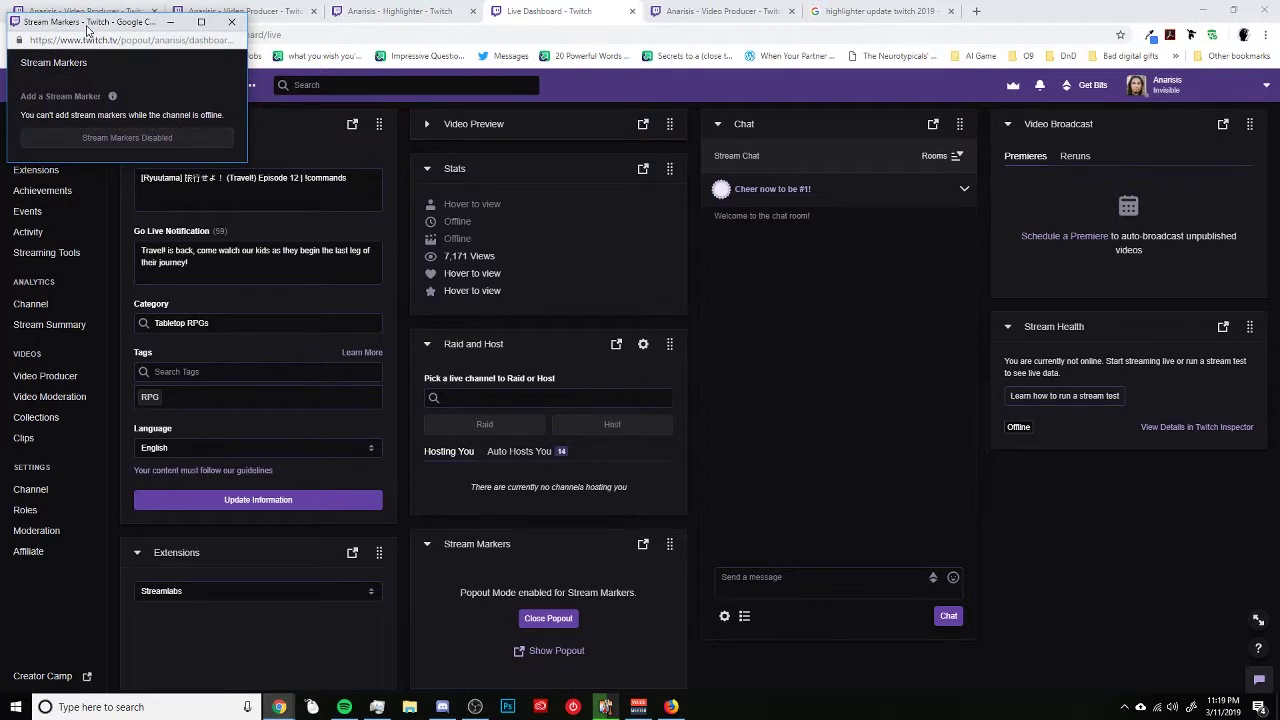
{"action": "left_click", "coordinate": [239, 28]}
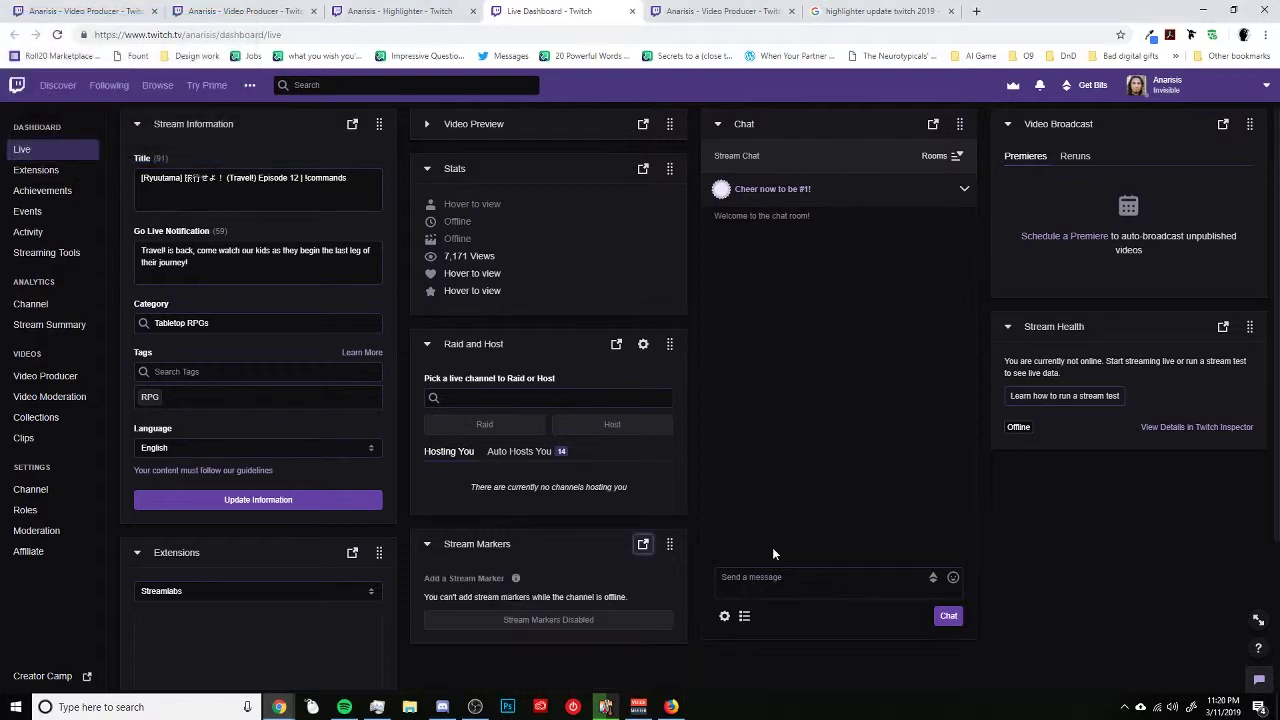
Enter the /marker command in the stream chat message box and clear it without sending.
{"action": "type", "text": "/m"}
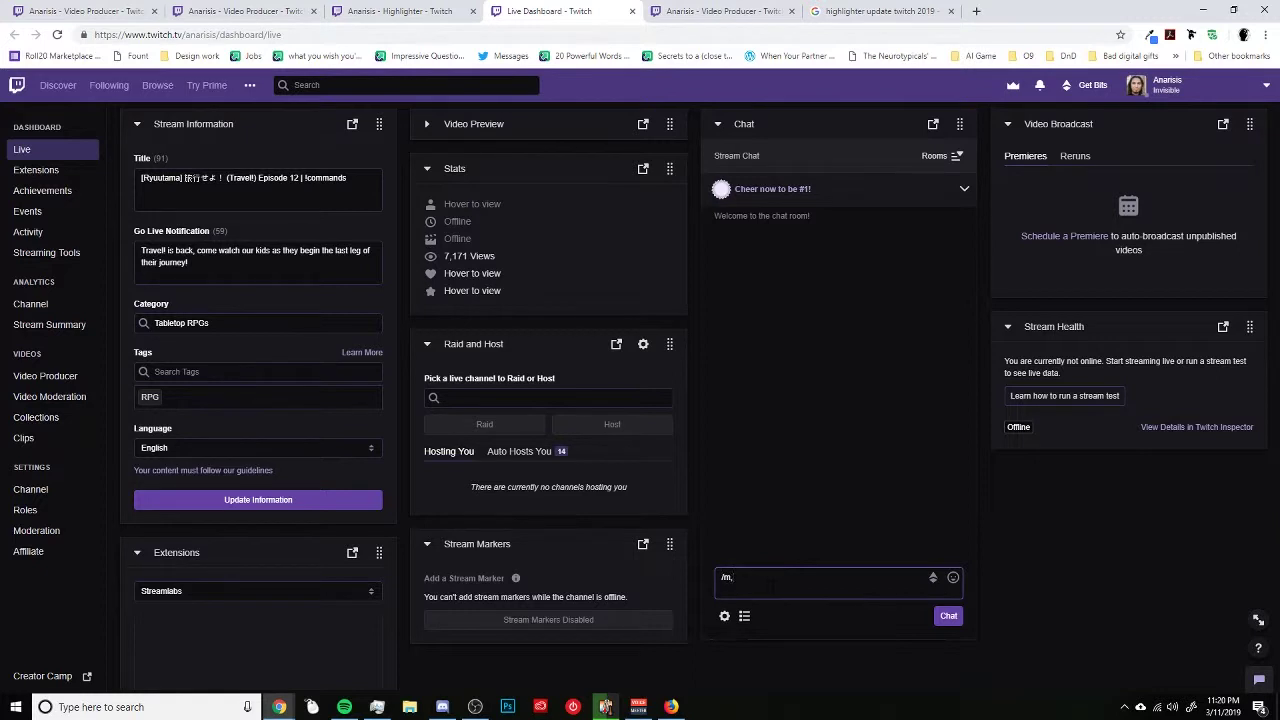
{"action": "type", "text": "arker"}
{"action": "key", "text": "ctrl+a"}
{"action": "key", "text": "BackSpace"}
{"action": "left_click", "coordinate": [800, 412]}
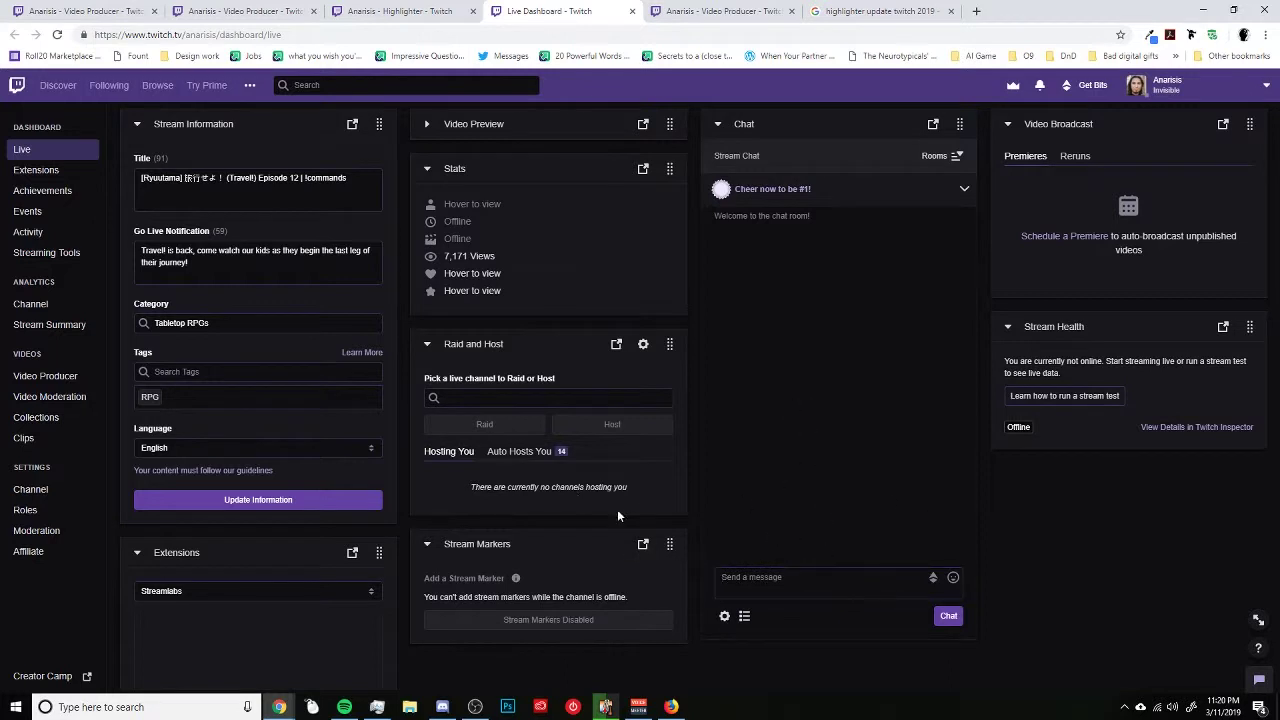
Return to the Talos I highlighter and move the playhead to about 00:57:16, just after the middle stream marker.
{"action": "left_click", "coordinate": [400, 11]}
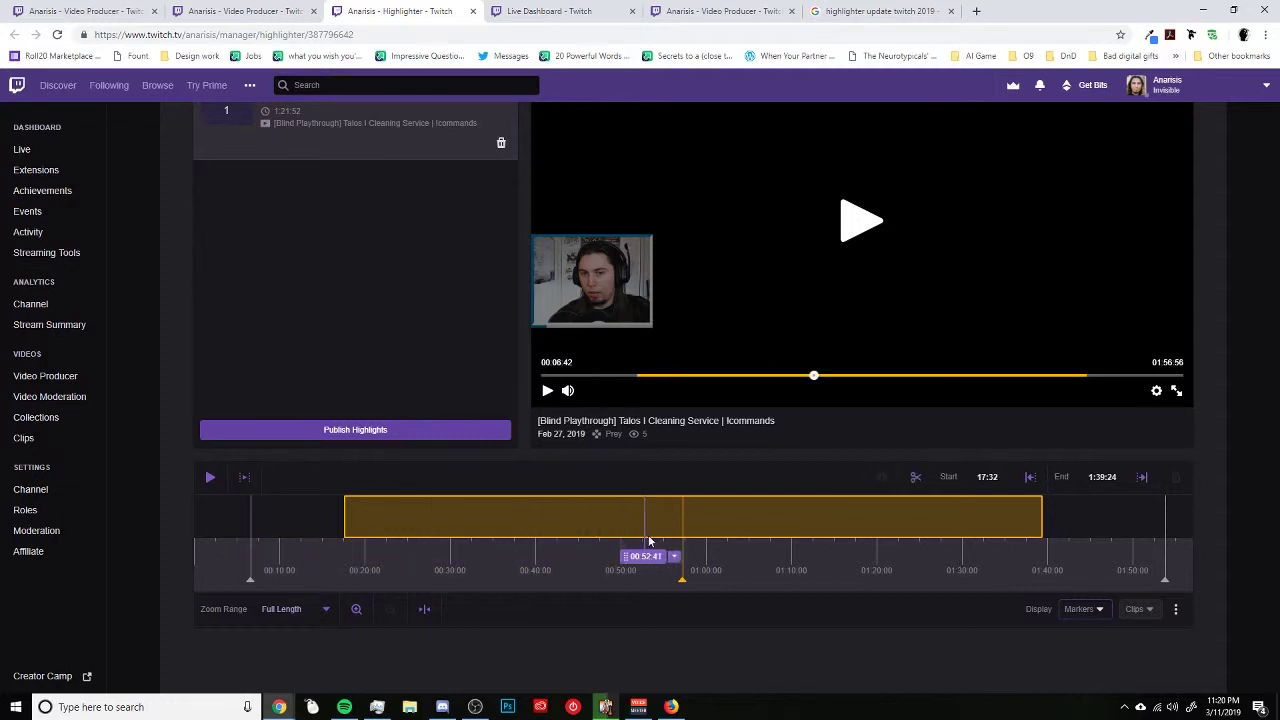
{"action": "left_click", "coordinate": [680, 541]}
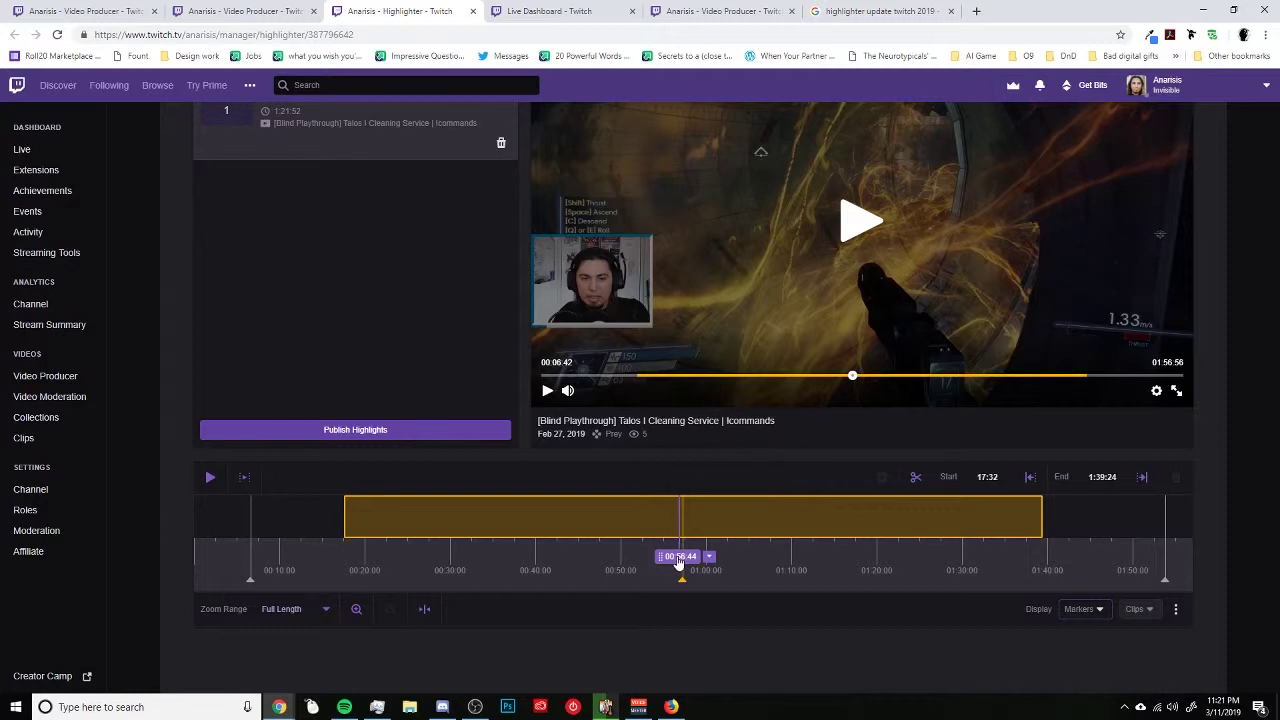
{"action": "left_click_drag", "start_coordinate": [678, 563], "coordinate": [735, 565]}
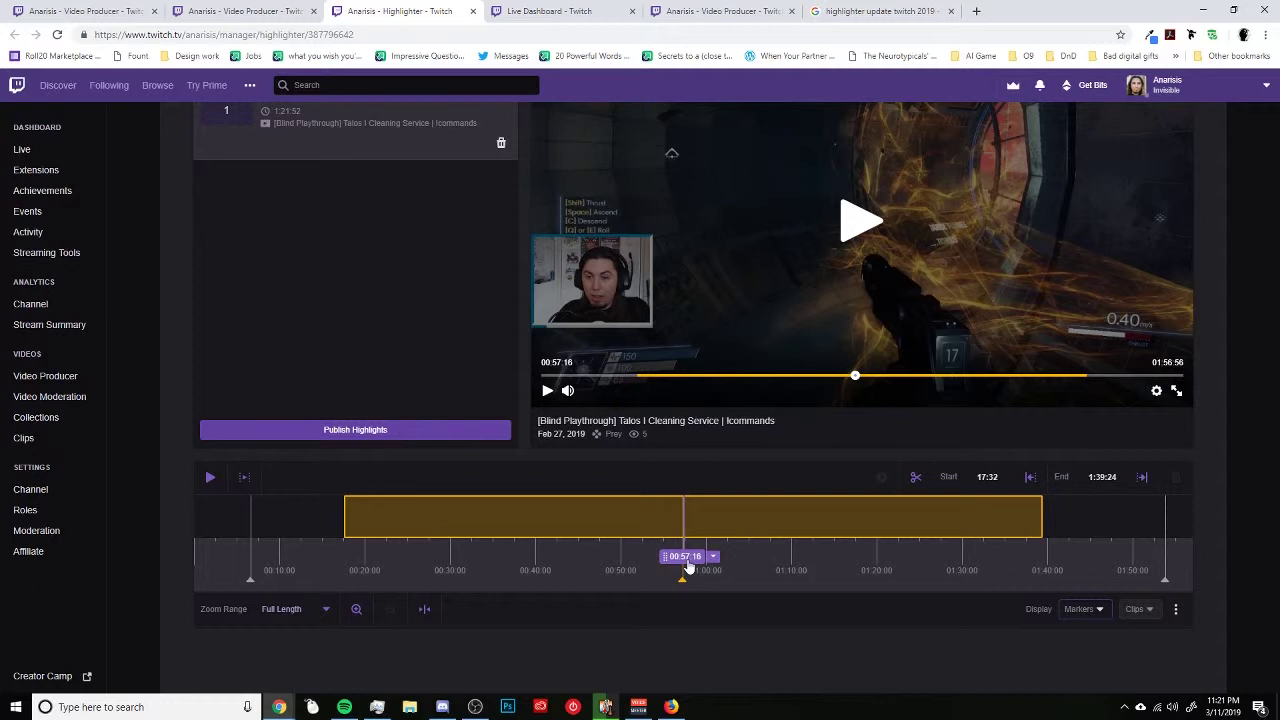
Zoom the timeline to a 1 minute range and move the playhead back to 00:57:14.
{"action": "left_click", "coordinate": [362, 610]}
{"action": "left_click", "coordinate": [366, 612]}
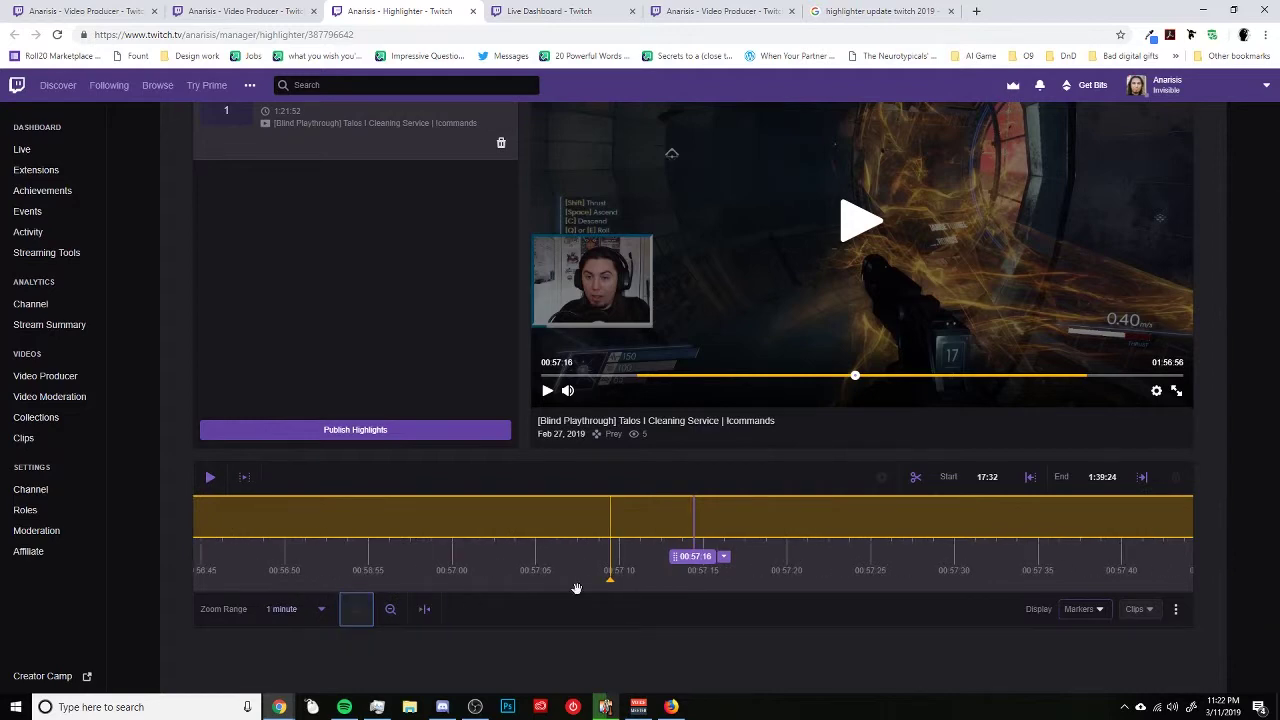
{"action": "left_click_drag", "start_coordinate": [694, 563], "coordinate": [665, 567]}
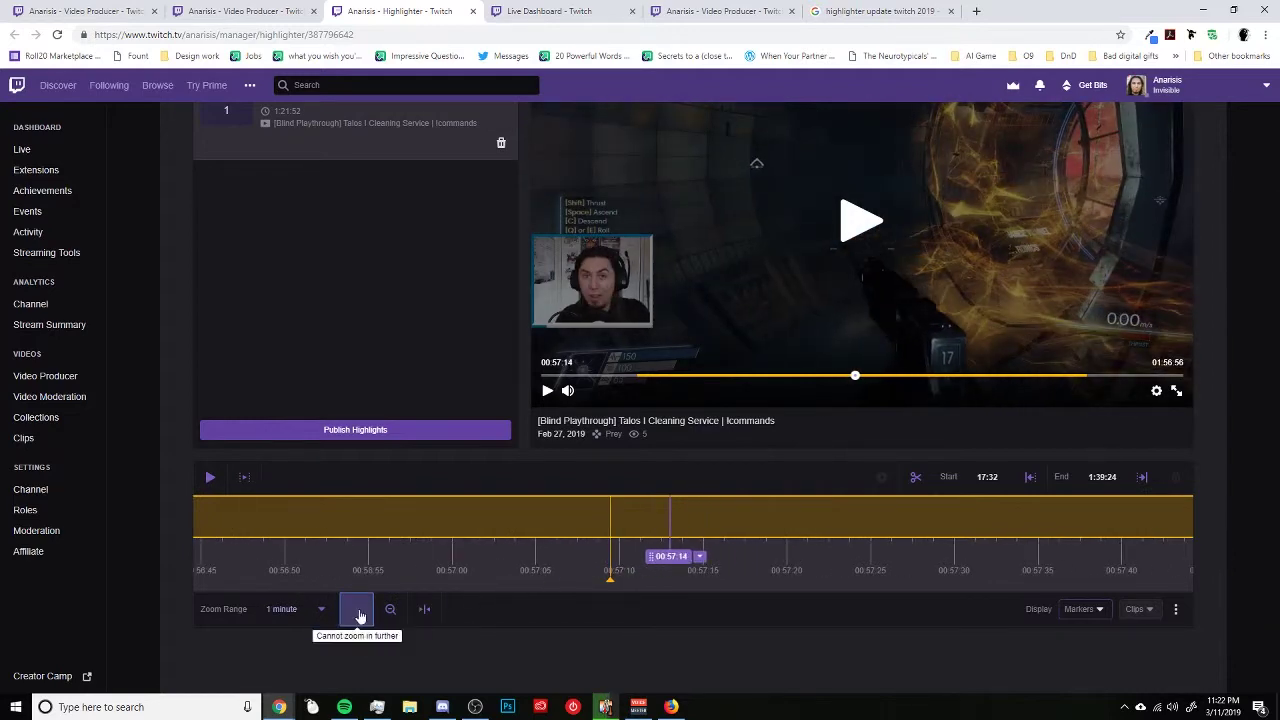
Restore the timeline to Full Length and nudge the playhead around the middle marker, ending at 00:57:14.
{"action": "left_click", "coordinate": [390, 609]}
{"action": "left_click", "coordinate": [395, 611]}
{"action": "left_click", "coordinate": [394, 609]}
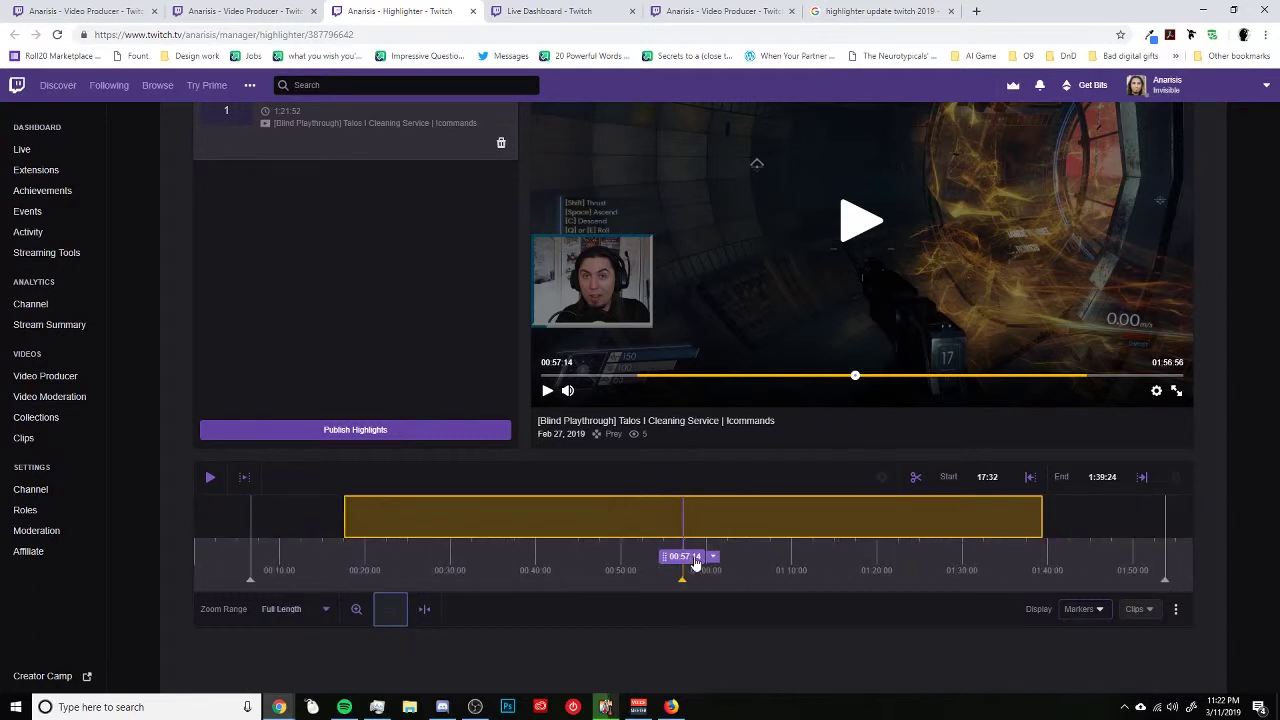
{"action": "mouse_move", "coordinate": [690, 562]}
{"action": "left_mouse_down"}
{"action": "mouse_move", "coordinate": [728, 560]}
{"action": "mouse_move", "coordinate": [668, 560]}
{"action": "mouse_move", "coordinate": [684, 549]}
{"action": "mouse_move", "coordinate": [686, 563]}
{"action": "left_mouse_up"}
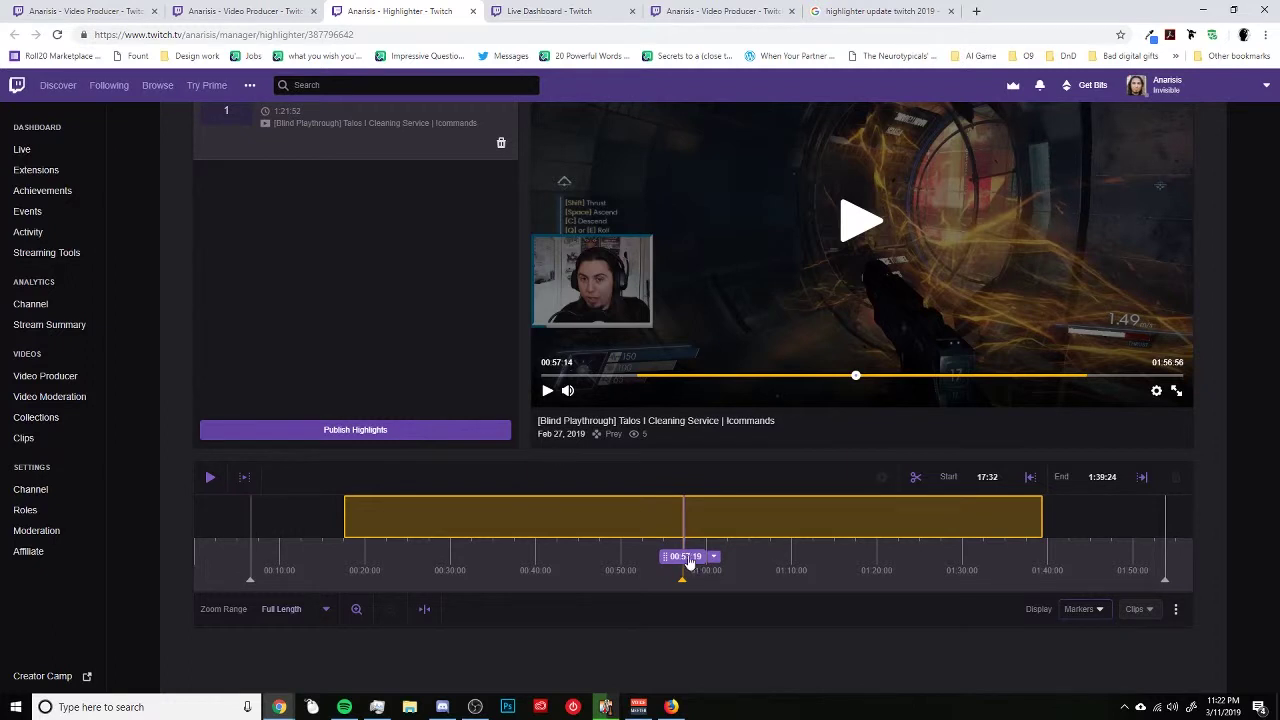
{"action": "left_click_drag", "start_coordinate": [690, 562], "coordinate": [688, 562]}
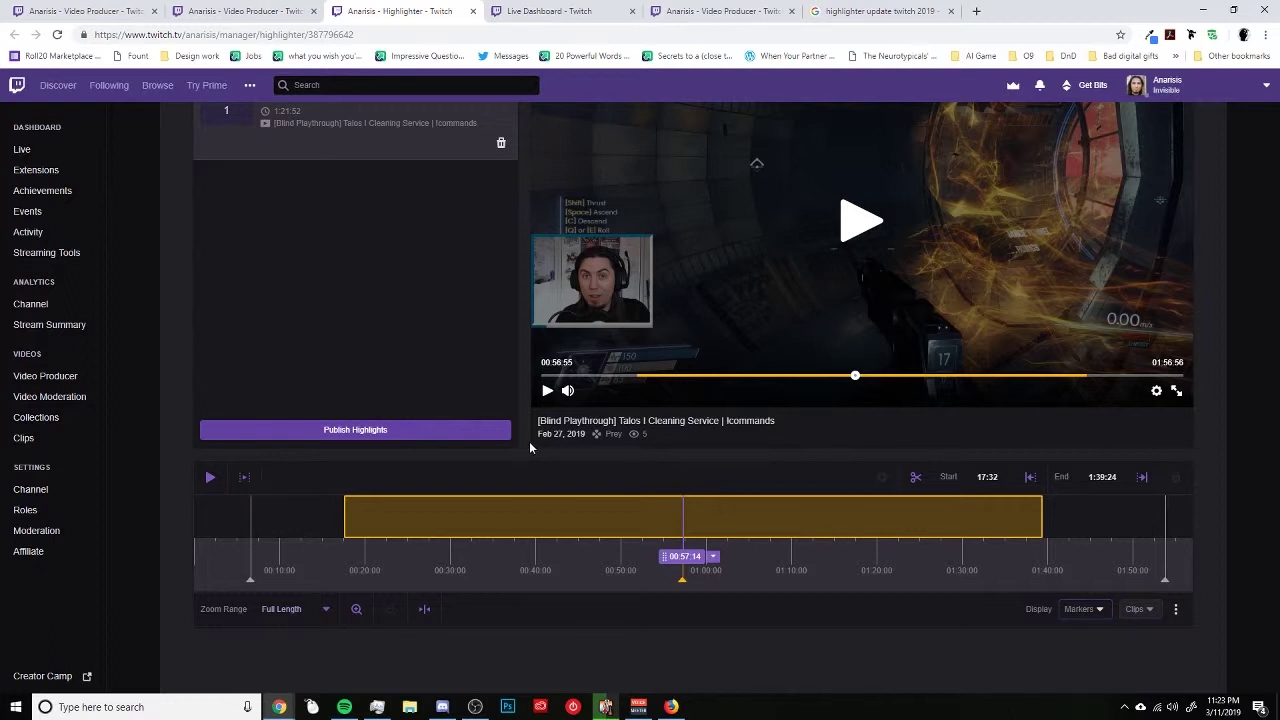
Review the highlight queue and move the playhead to the first stream marker at 00:06:40.
{"action": "scroll", "coordinate": [404, 481], "scroll_direction": "up", "scroll_amount": 2}
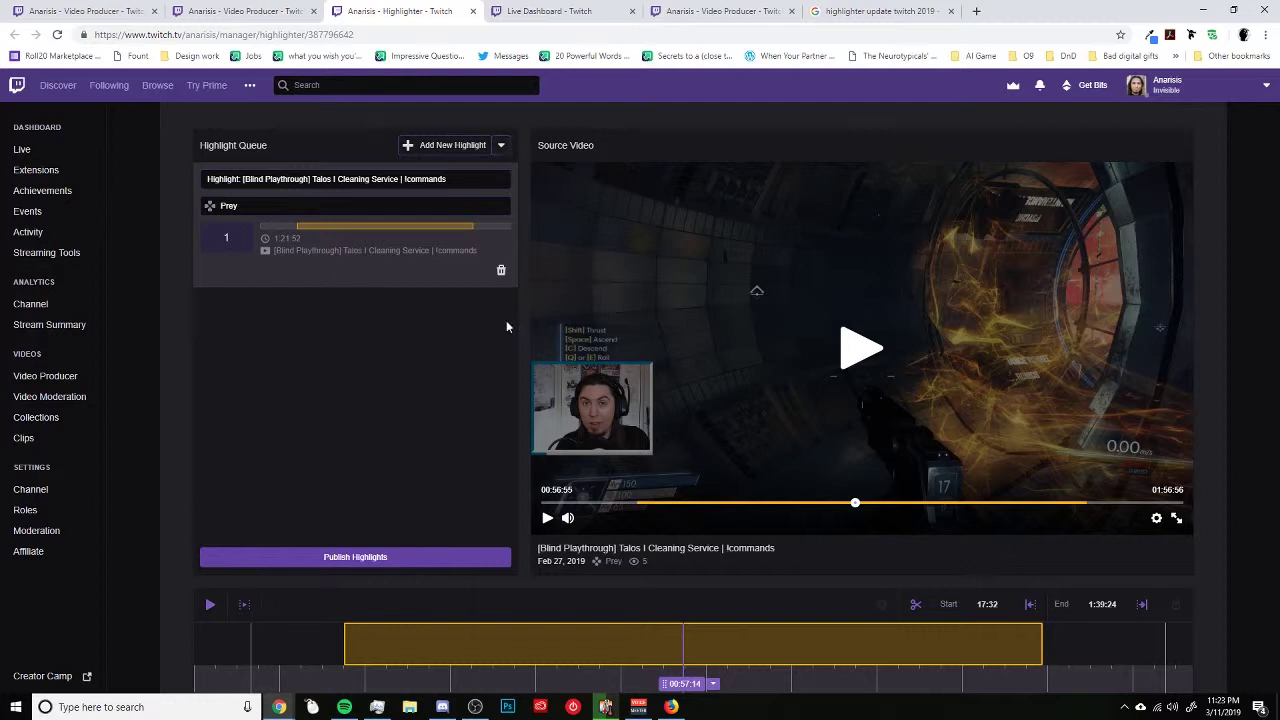
{"action": "scroll", "coordinate": [506, 322], "scroll_direction": "down", "scroll_amount": 2}
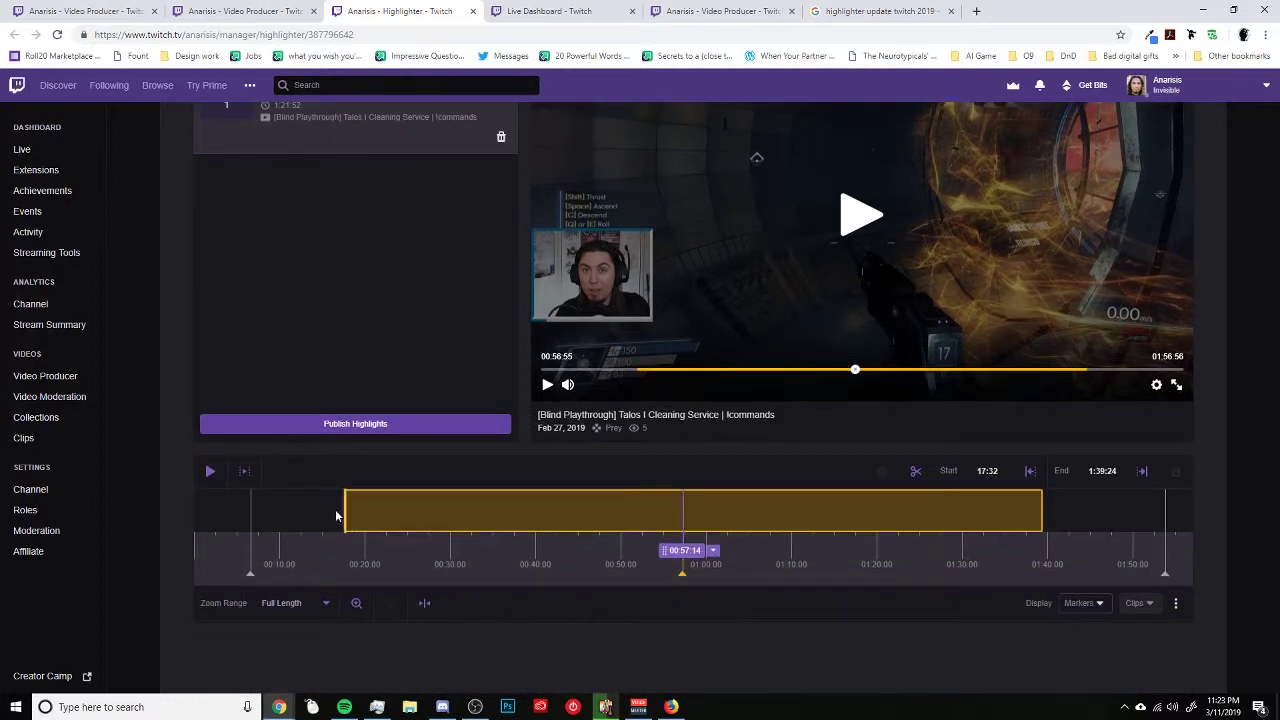
{"action": "left_click", "coordinate": [251, 579]}
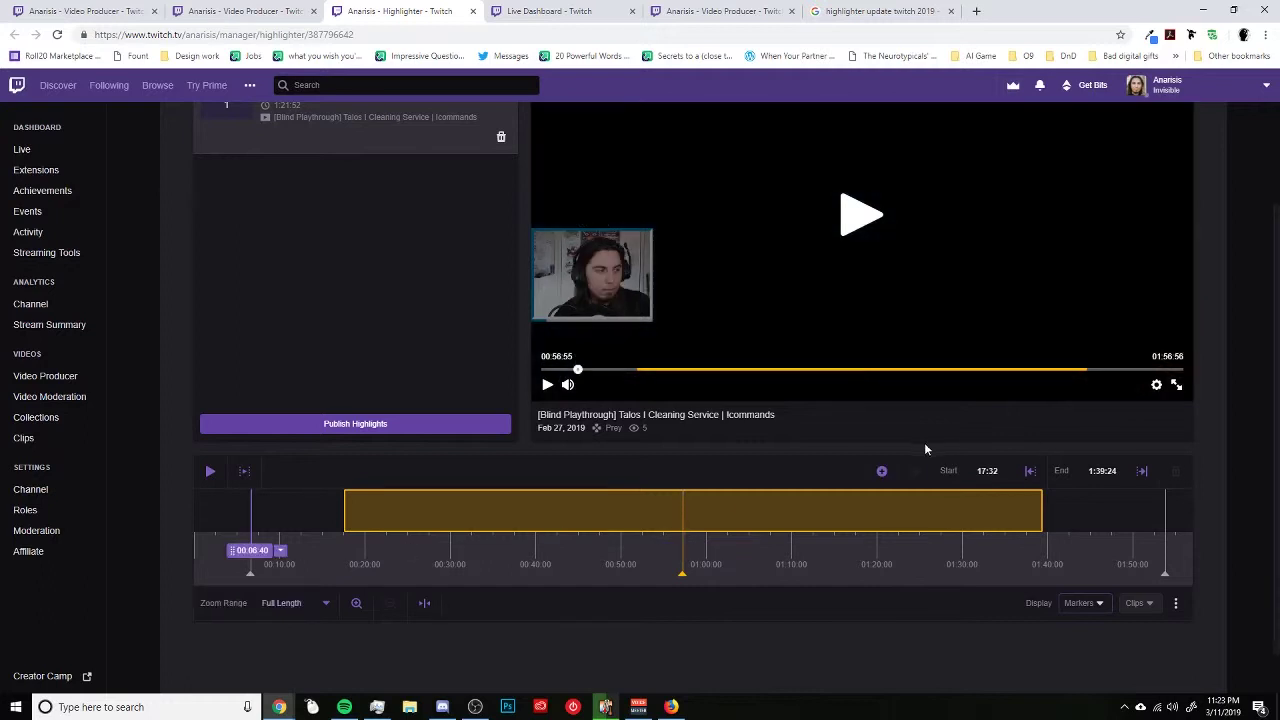
Trim the first highlight to run from the first stream marker at 6:40 to the middle marker at 57:11.
{"action": "left_click", "coordinate": [1030, 470]}
{"action": "left_click", "coordinate": [682, 577]}
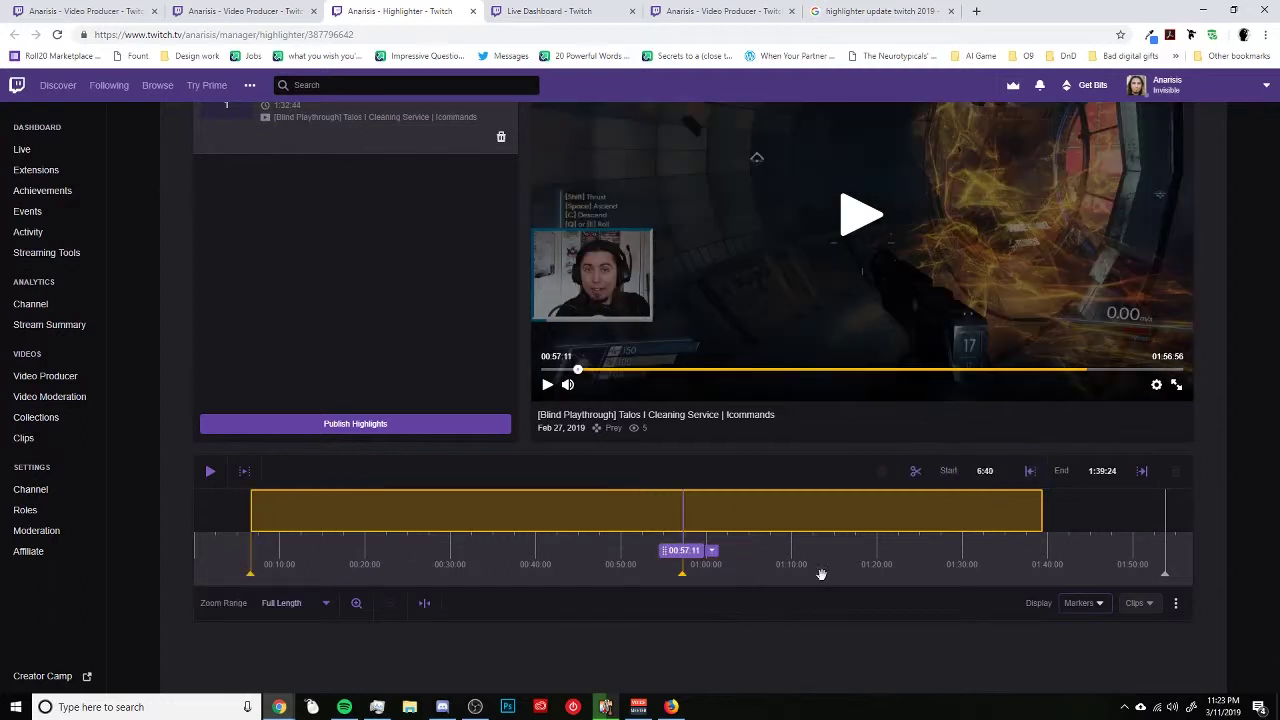
{"action": "left_click", "coordinate": [1142, 472]}
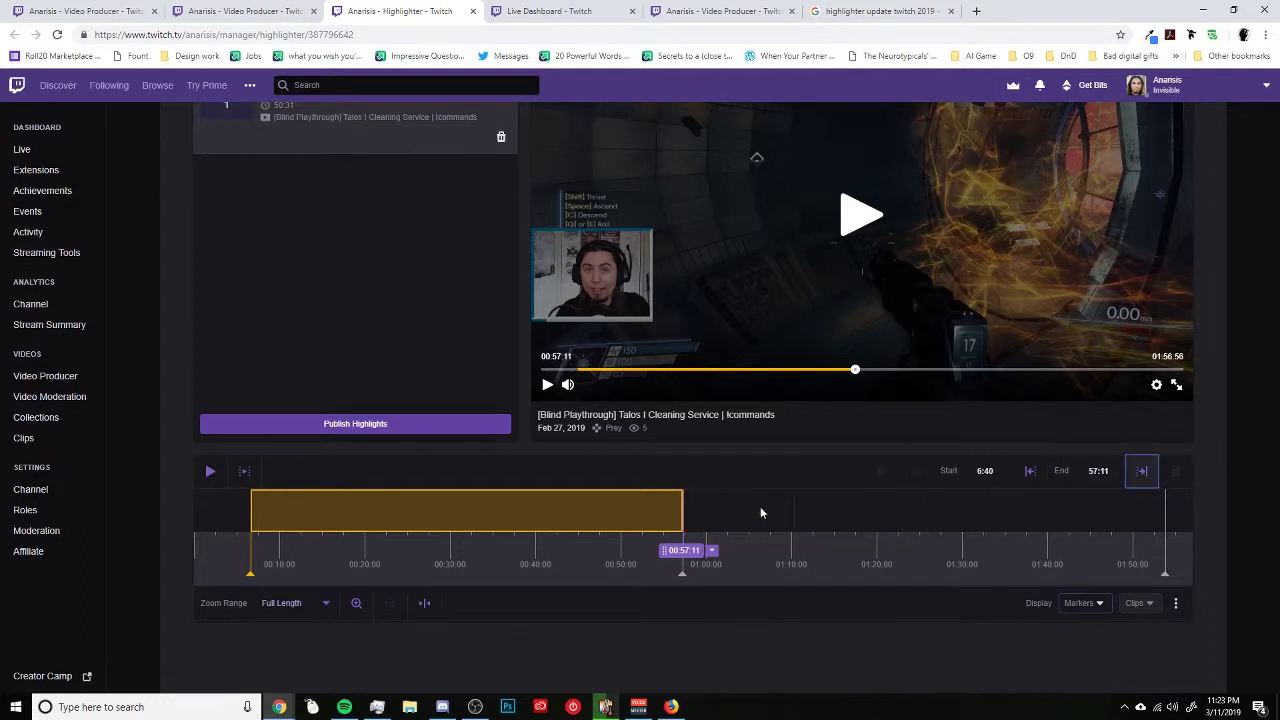
{"action": "scroll", "coordinate": [411, 435], "scroll_direction": "up", "scroll_amount": 2}
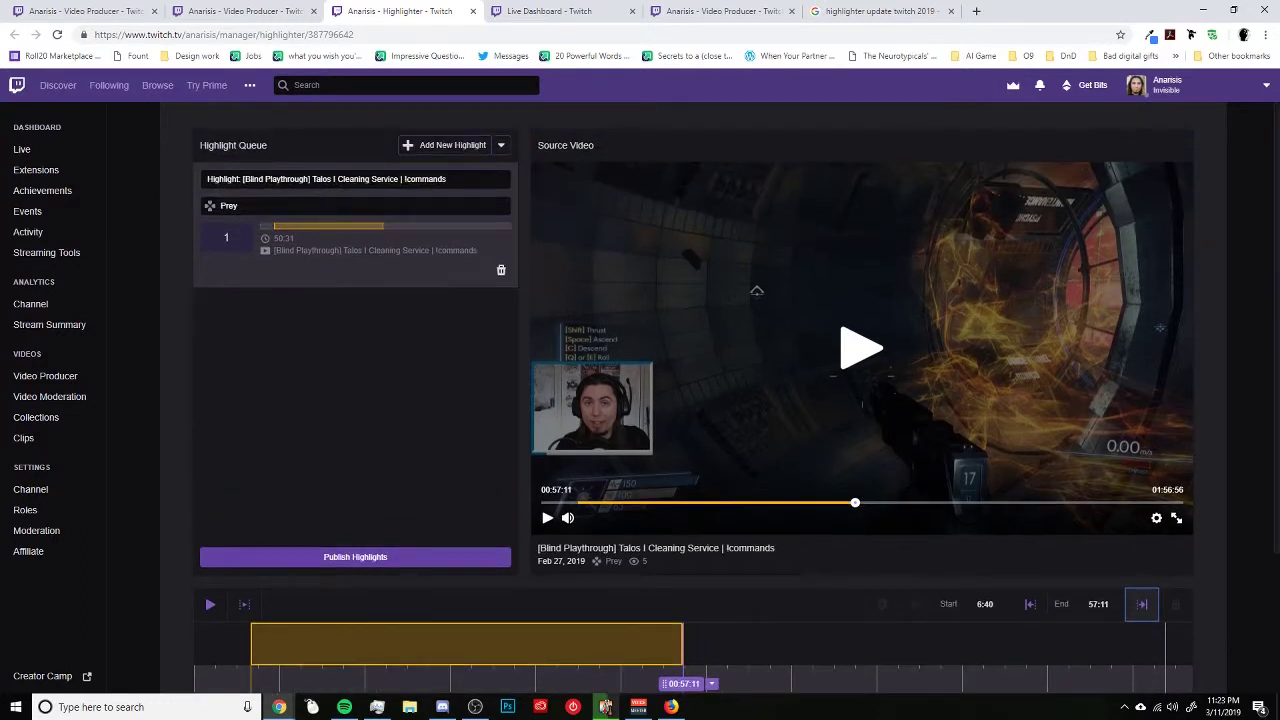
Add a second highlight starting at 57:11 and end it at the last stream marker, 1:53:39.
{"action": "left_click", "coordinate": [440, 145]}
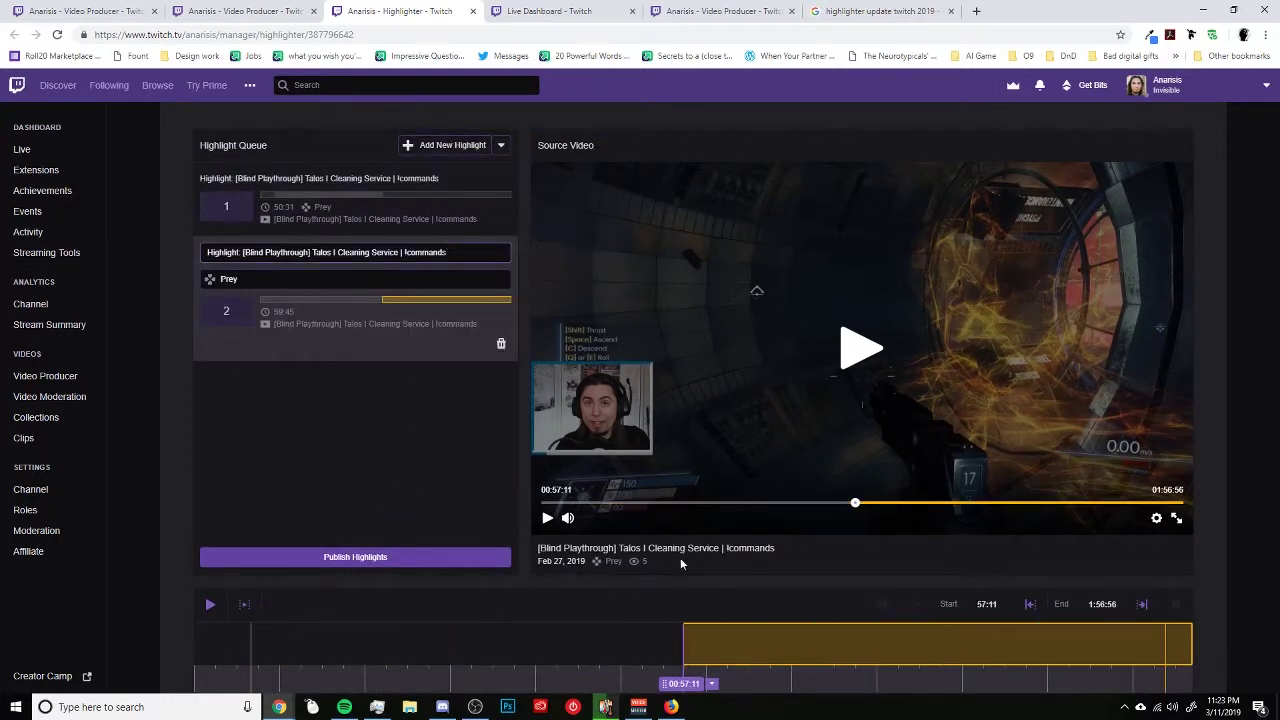
{"action": "scroll", "coordinate": [680, 560], "scroll_direction": "down", "scroll_amount": 1}
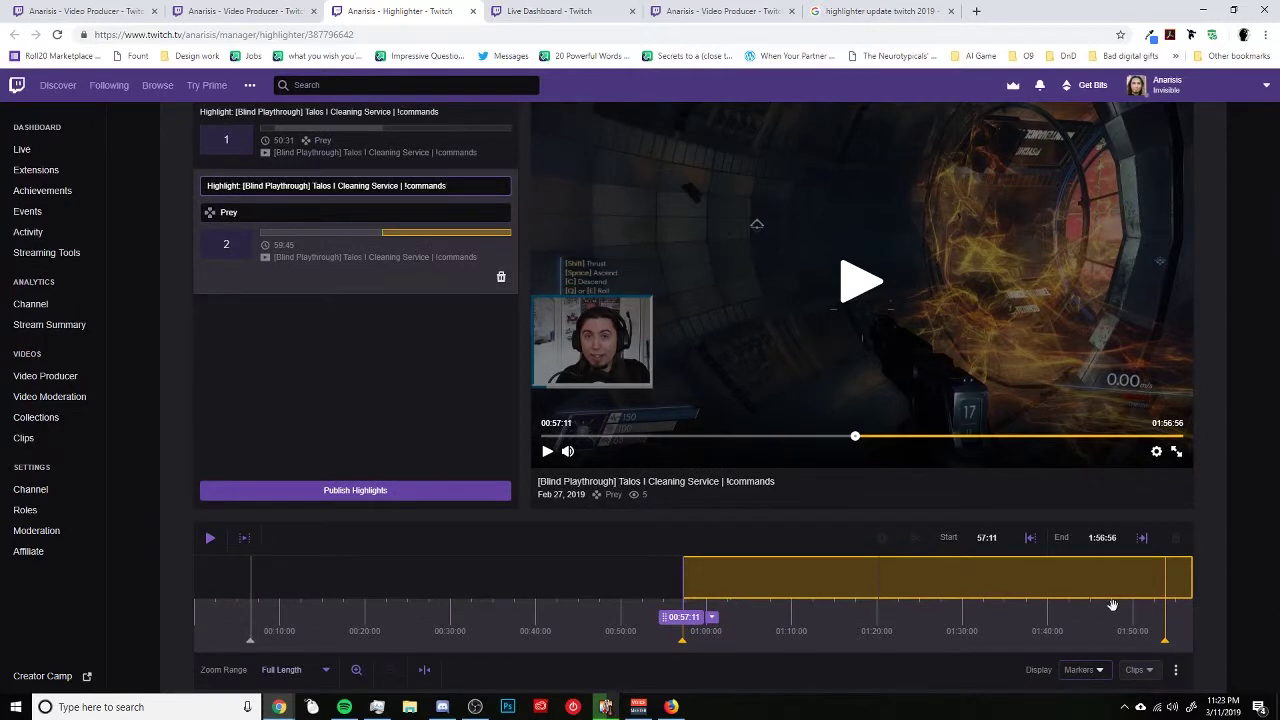
{"action": "left_click", "coordinate": [1165, 641]}
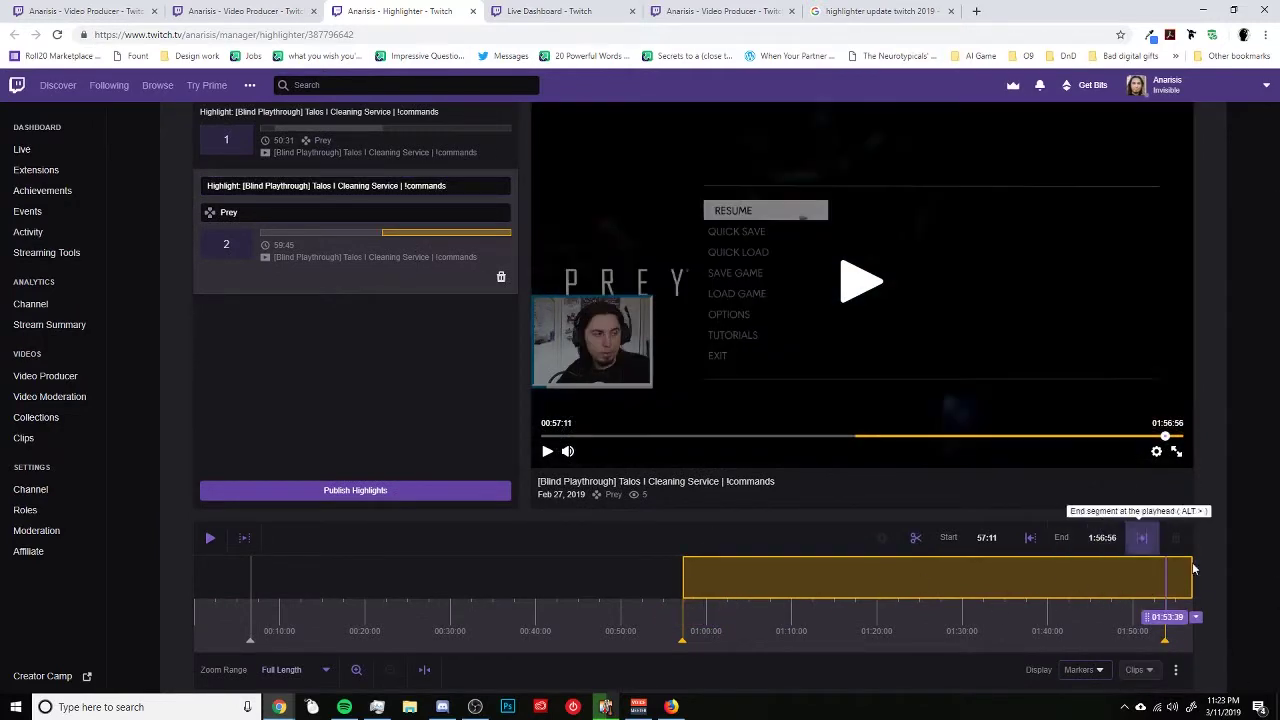
{"action": "left_click", "coordinate": [1141, 538]}
{"action": "scroll", "coordinate": [1140, 560], "scroll_direction": "up", "scroll_amount": 1}
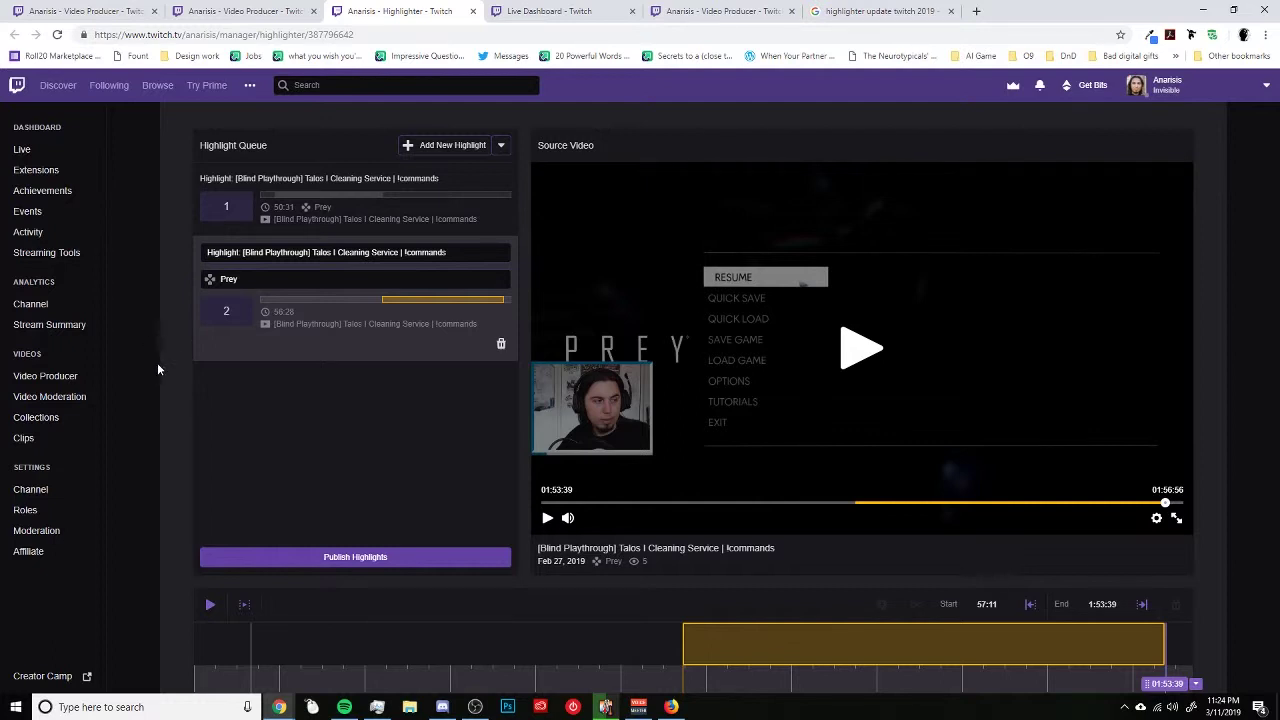
Leave the highlighter for the Video Producer, discarding the unpublished highlights.
{"action": "left_click", "coordinate": [72, 376]}
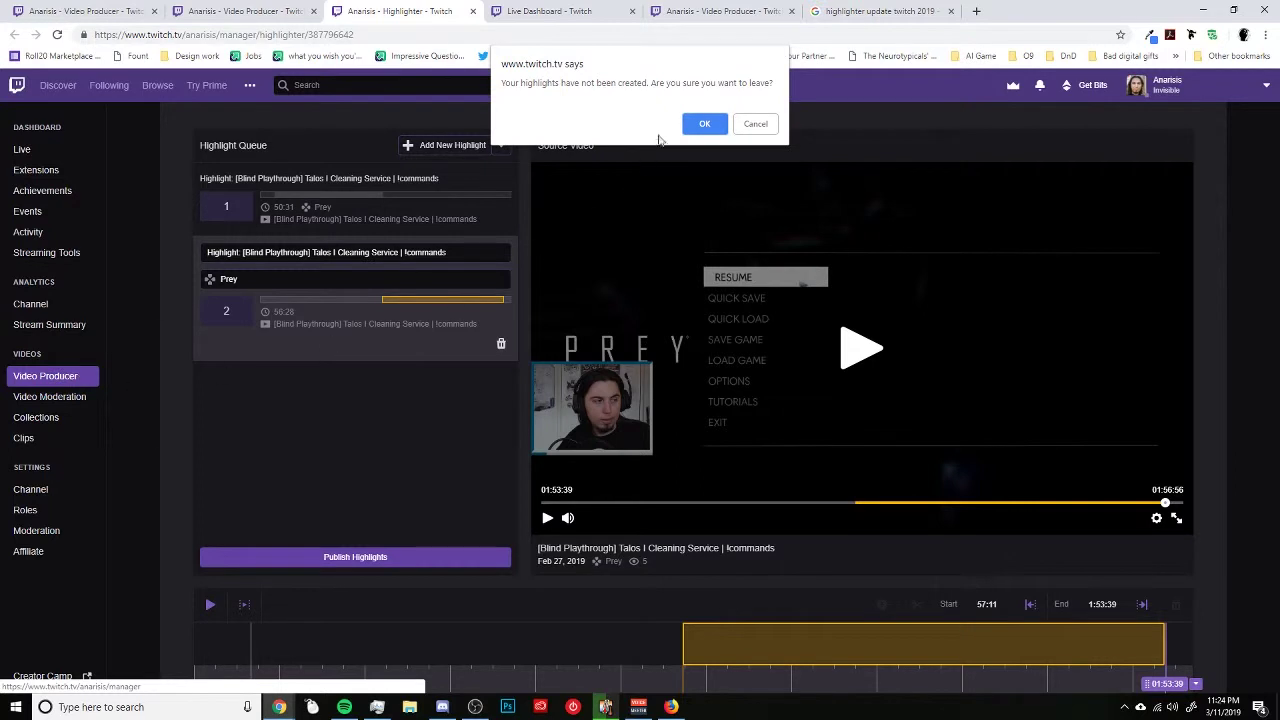
{"action": "left_click", "coordinate": [703, 125]}
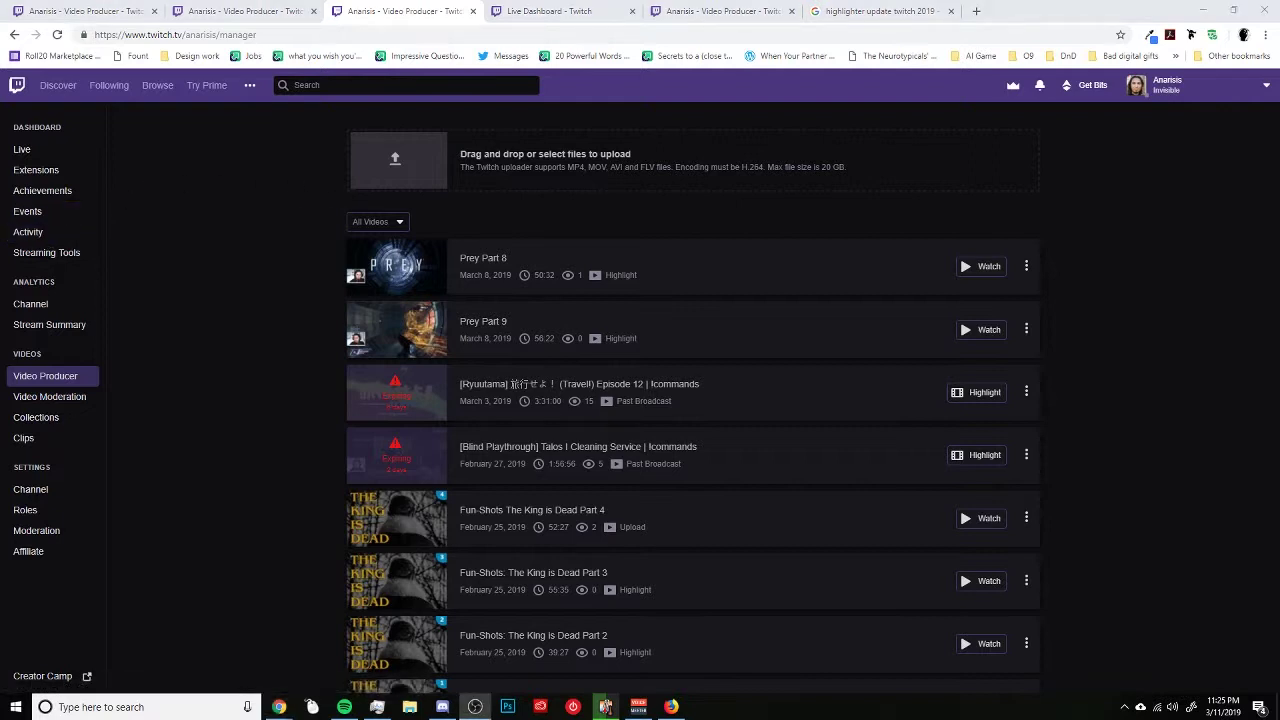
Switch to OBS and place its Controls window over the Twitch page, beside the video list.
{"action": "left_click_drag", "start_coordinate": [20, 468], "coordinate": [265, 214]}
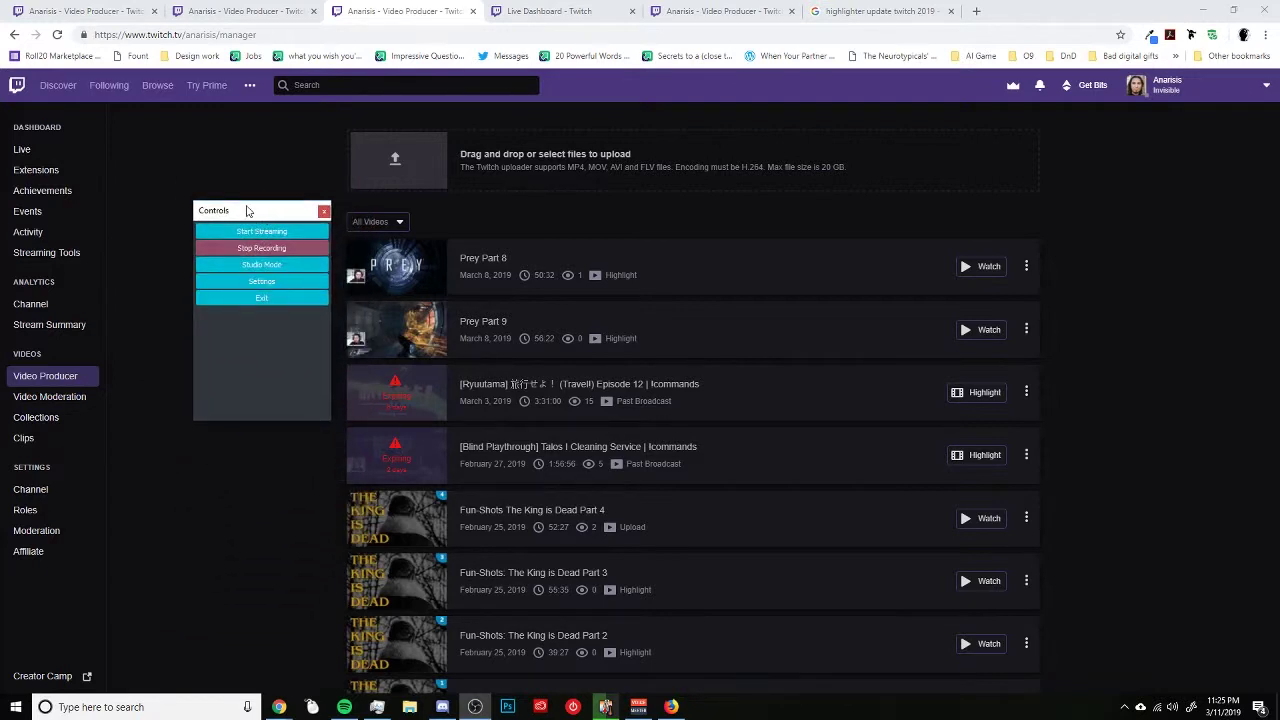
{"action": "left_click", "coordinate": [294, 237]}
{"action": "left_click_drag", "start_coordinate": [251, 211], "coordinate": [165, 153]}
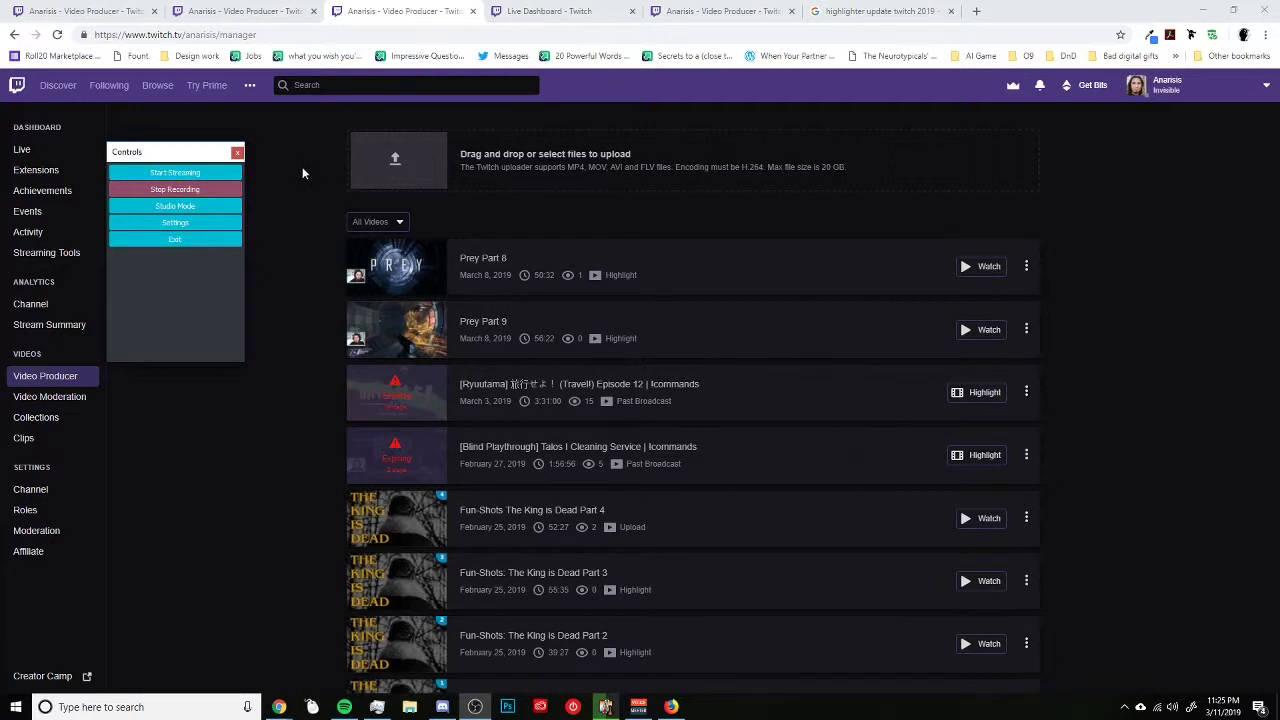
{"action": "left_click_drag", "start_coordinate": [157, 151], "coordinate": [248, 136]}
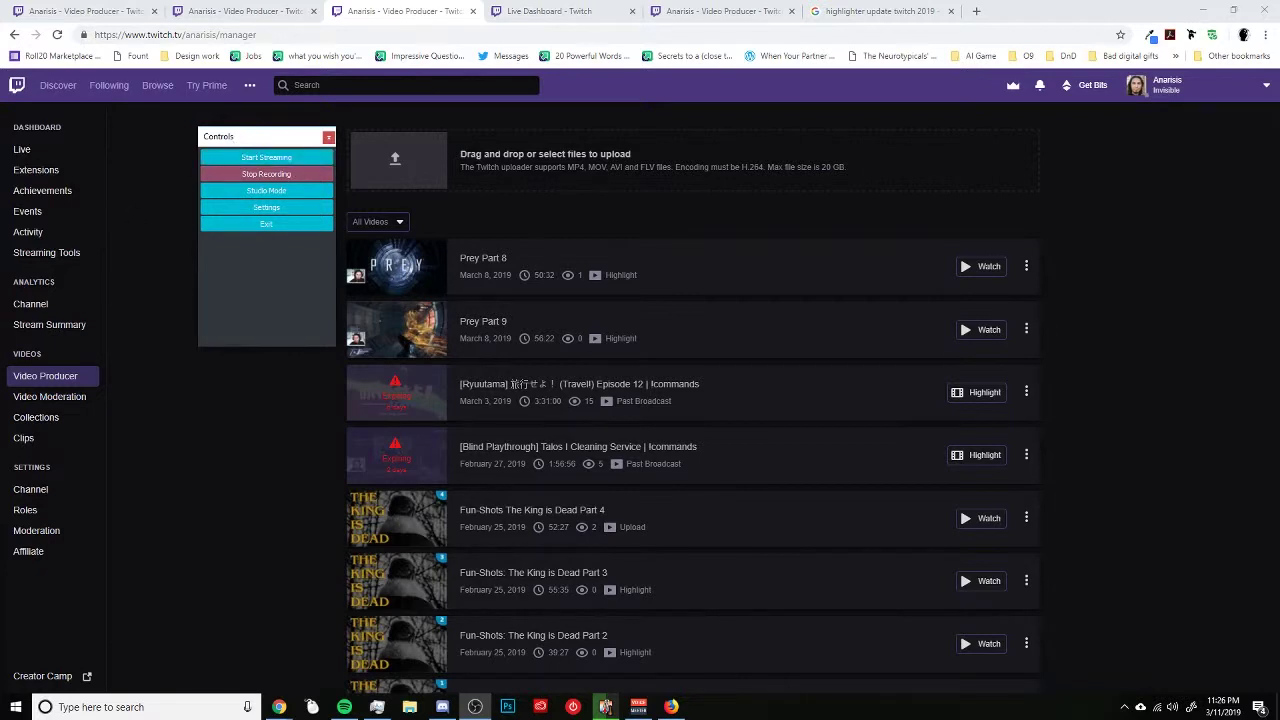
Bring the OBS Mixer window over the video list and unhide all of its audio sources.
{"action": "left_click_drag", "start_coordinate": [0, 516], "coordinate": [692, 196]}
{"action": "right_click", "coordinate": [720, 357]}
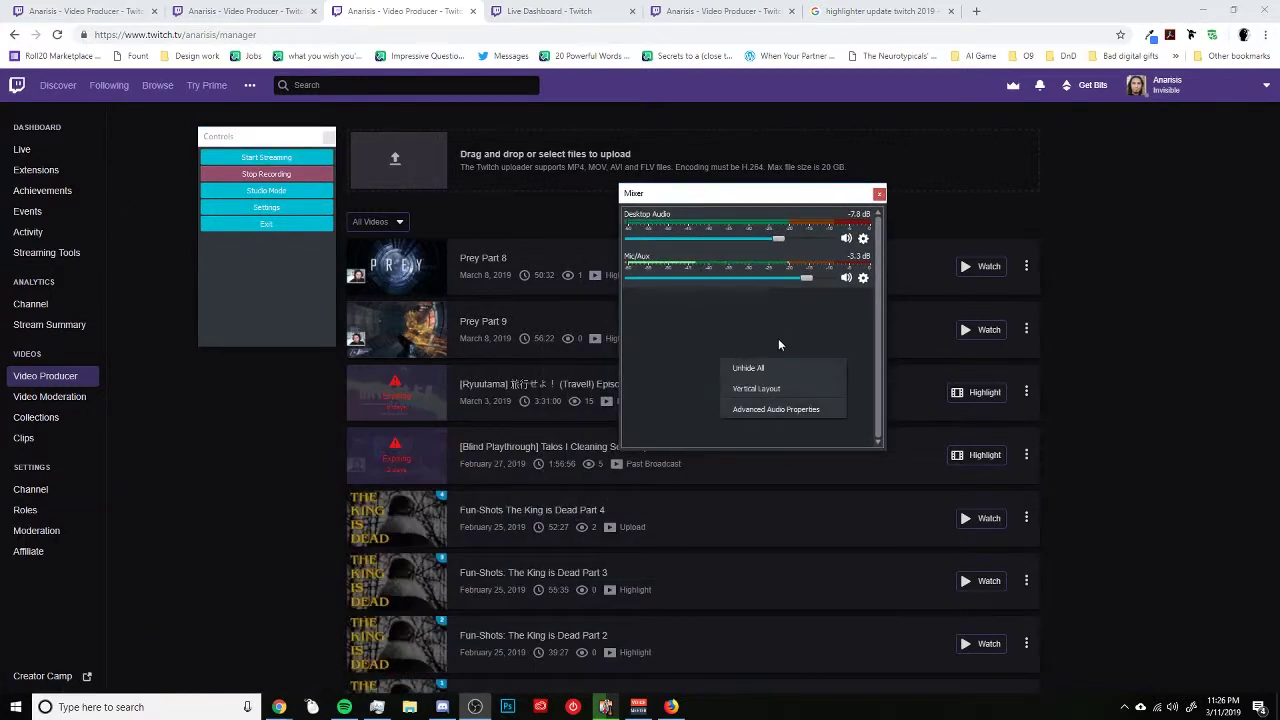
{"action": "left_click", "coordinate": [766, 368]}
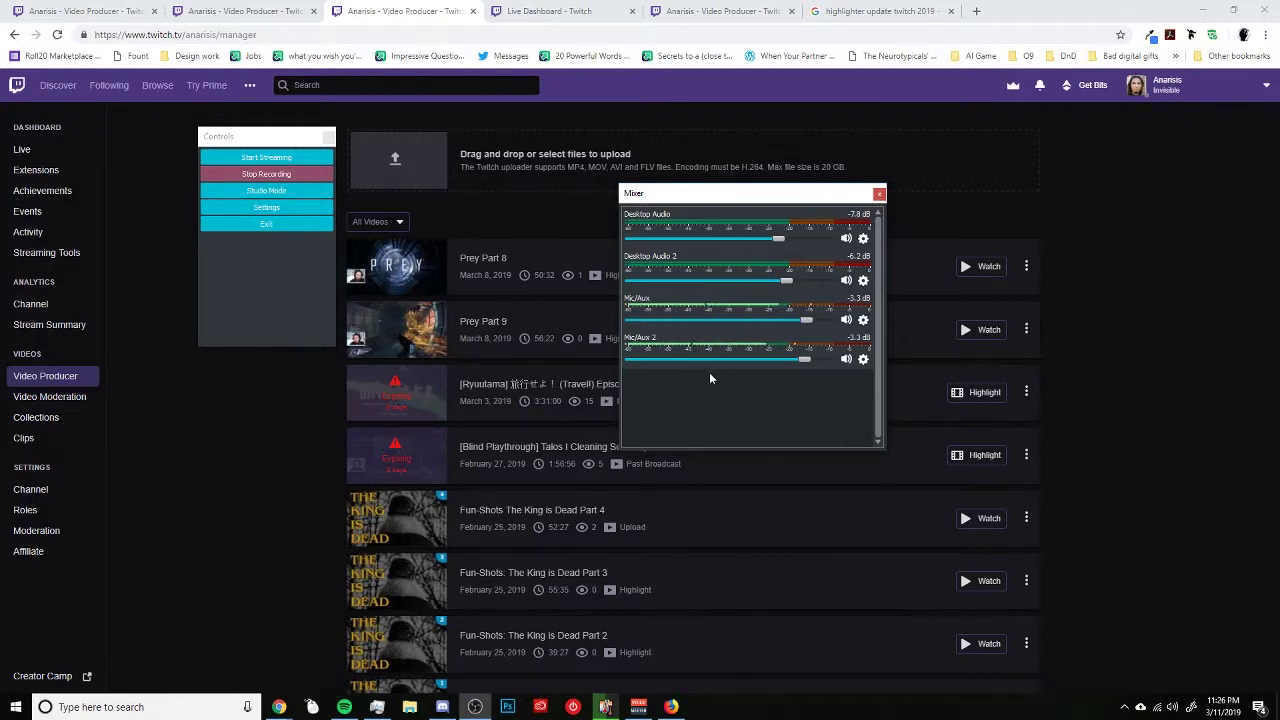
Open Advanced Audio Properties beside the mixer and examine which track each desktop and microphone source uses, then close it.
{"action": "right_click", "coordinate": [730, 402]}
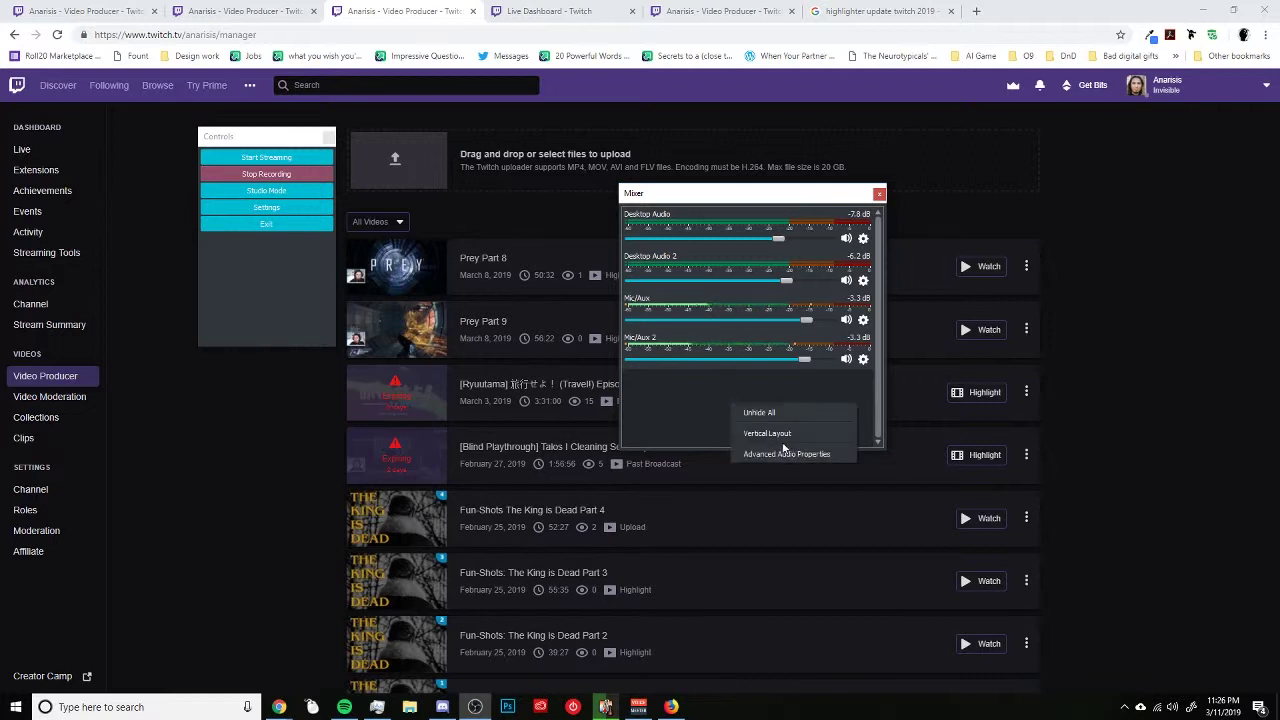
{"action": "left_click", "coordinate": [808, 454]}
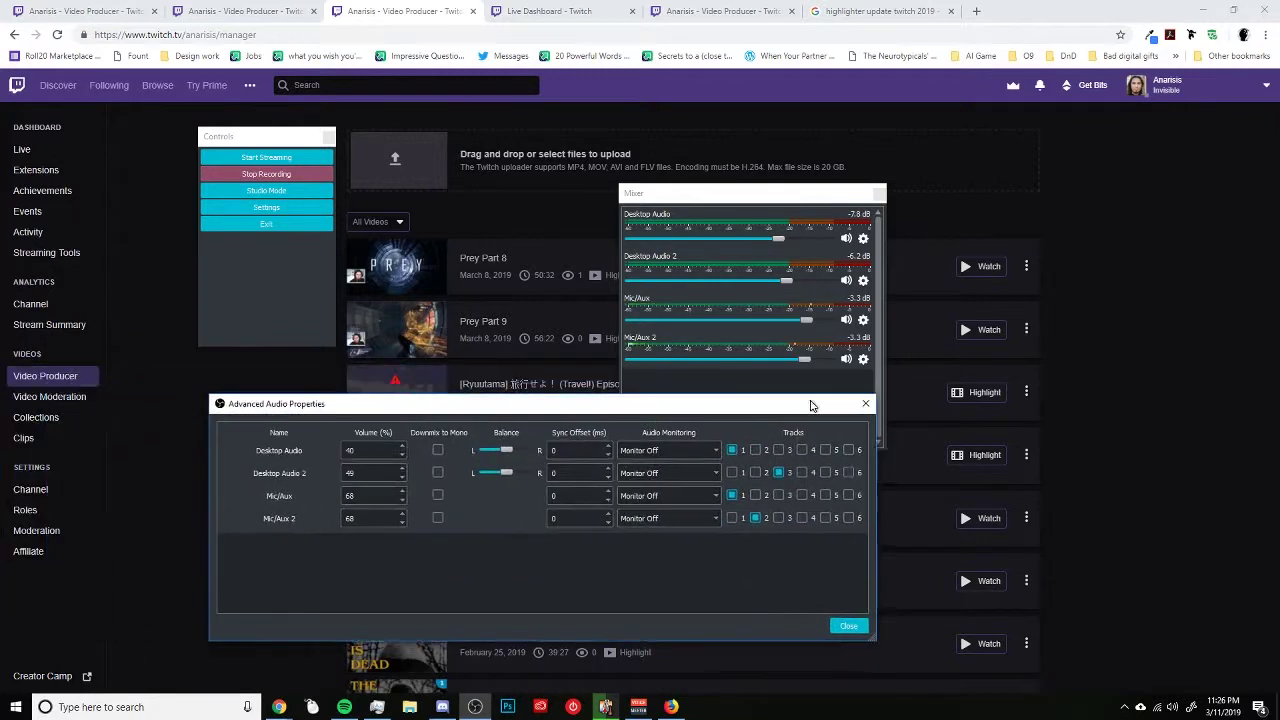
{"action": "left_click_drag", "start_coordinate": [812, 403], "coordinate": [900, 447]}
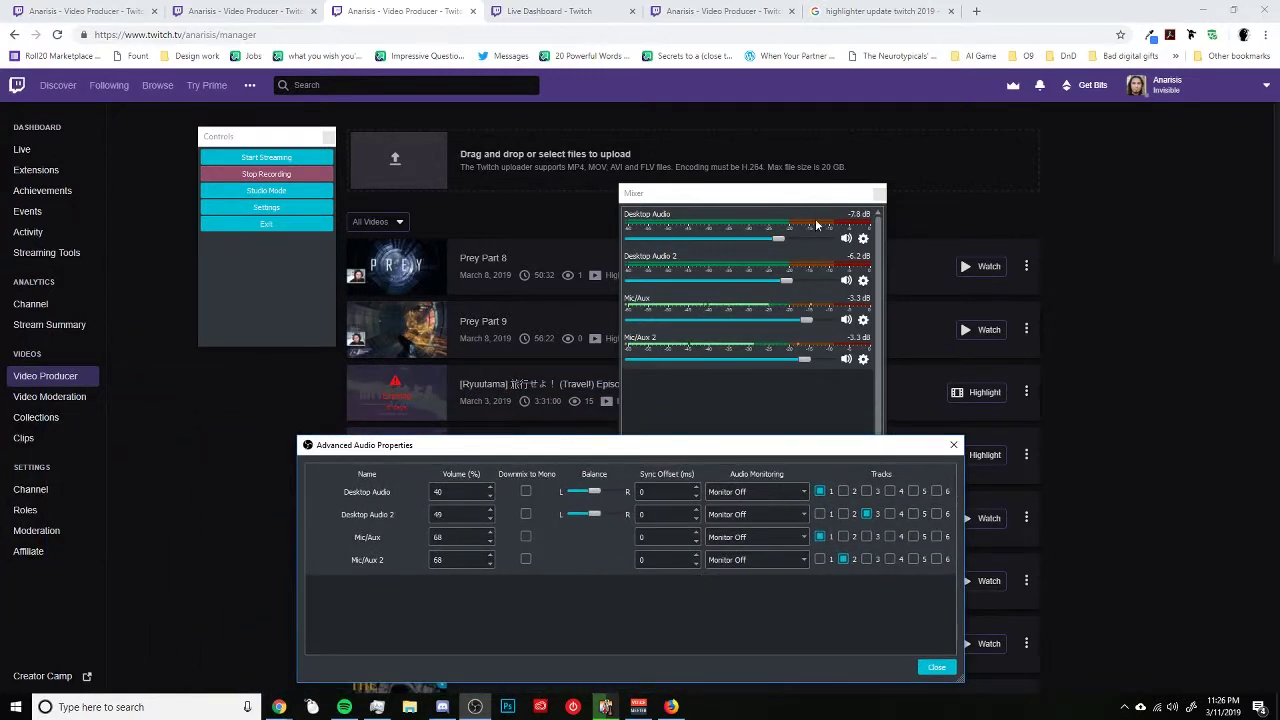
{"action": "left_click_drag", "start_coordinate": [720, 198], "coordinate": [722, 130]}
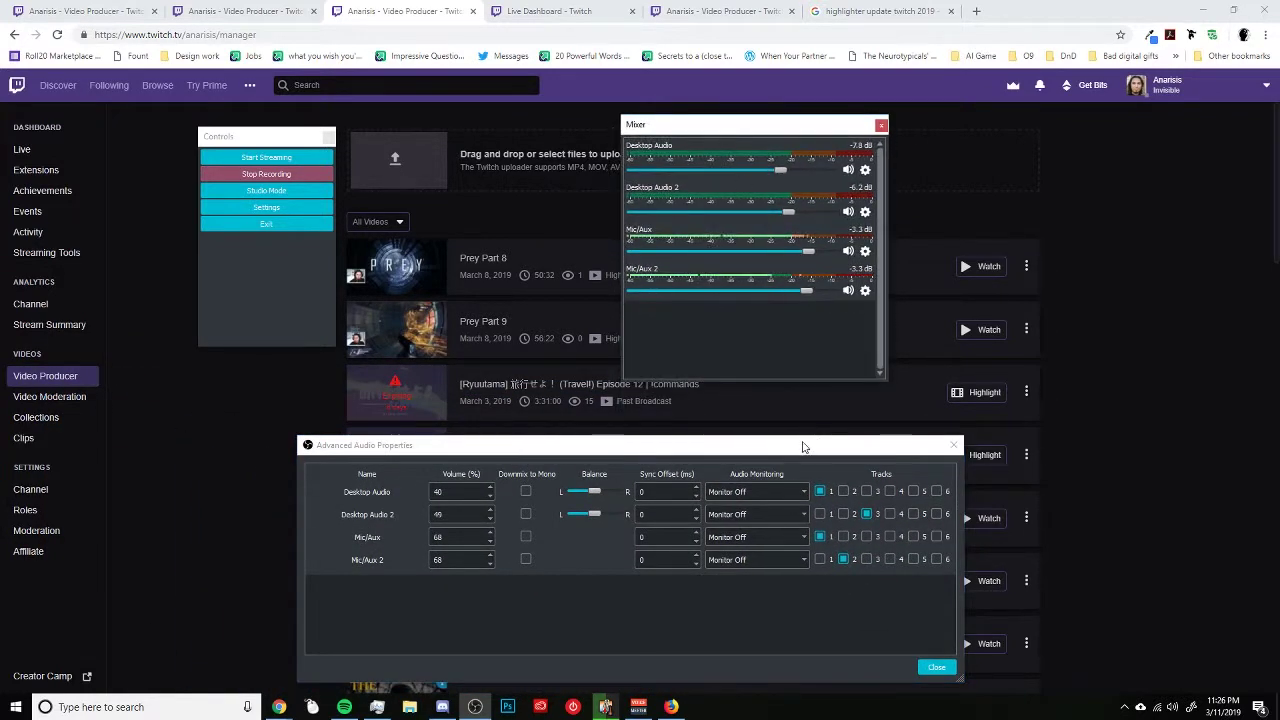
{"action": "left_click_drag", "start_coordinate": [803, 446], "coordinate": [866, 393]}
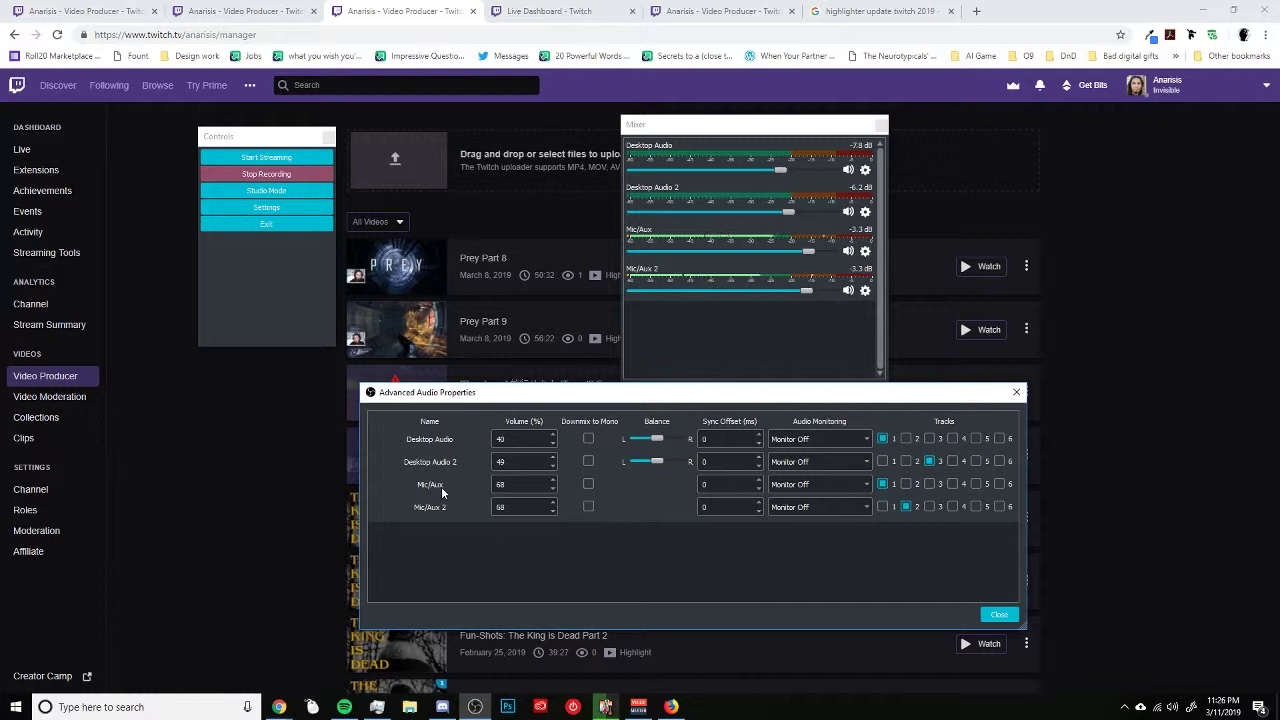
{"action": "left_click", "coordinate": [882, 438]}
{"action": "left_click", "coordinate": [906, 507]}
{"action": "left_click", "coordinate": [1018, 393]}
Hide Mic/Aux 2 and Desktop Audio 2 in the mixer and mute Desktop Audio.
{"action": "right_click", "coordinate": [720, 275]}
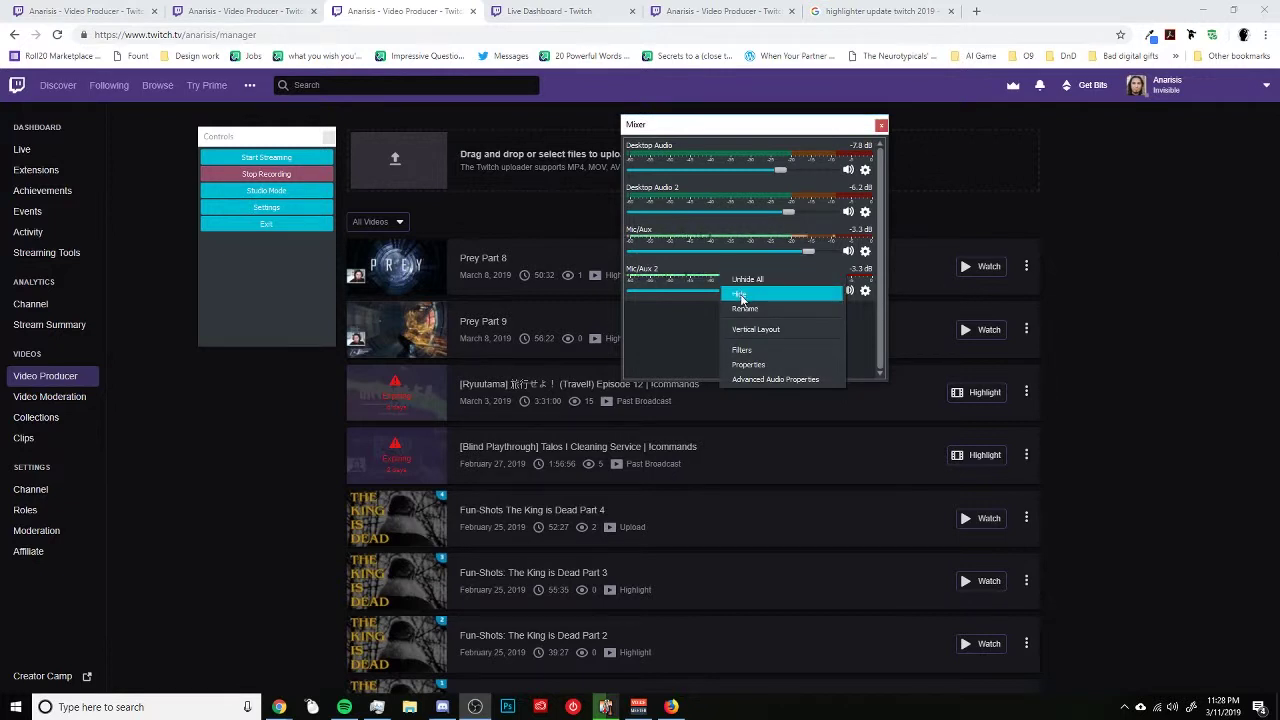
{"action": "left_click", "coordinate": [740, 293]}
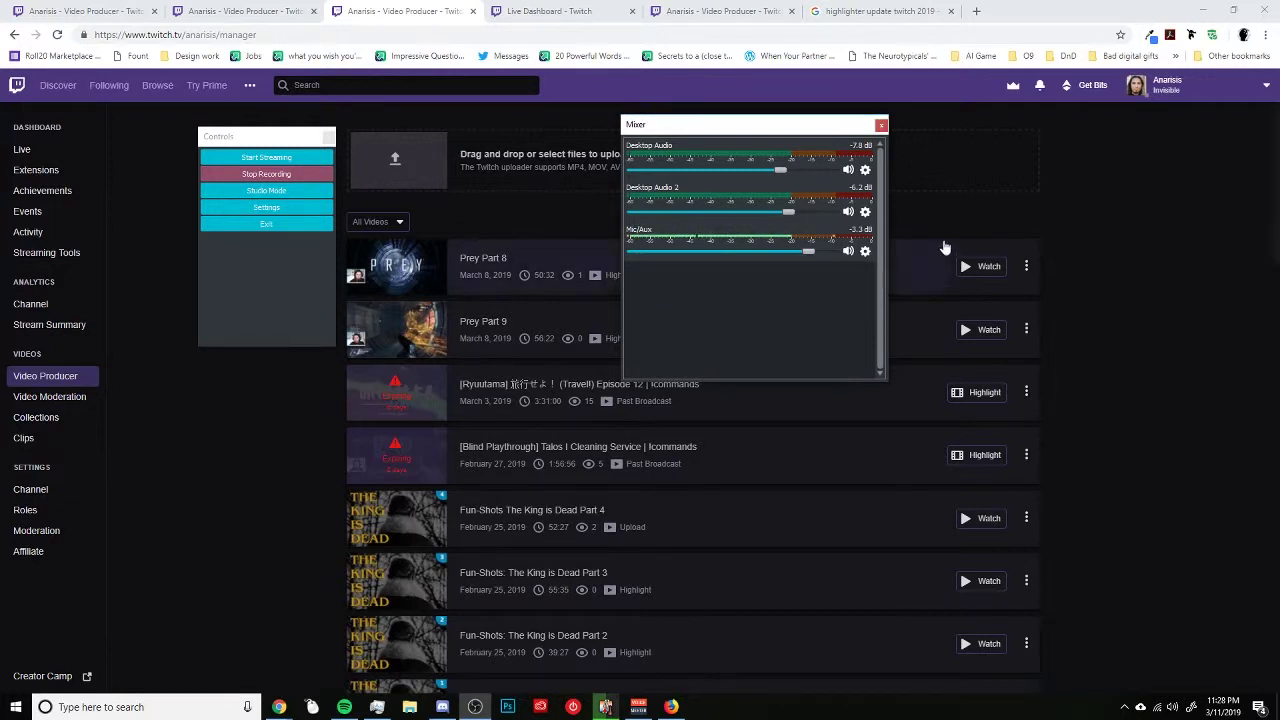
{"action": "right_click", "coordinate": [717, 190]}
{"action": "left_click", "coordinate": [744, 211]}
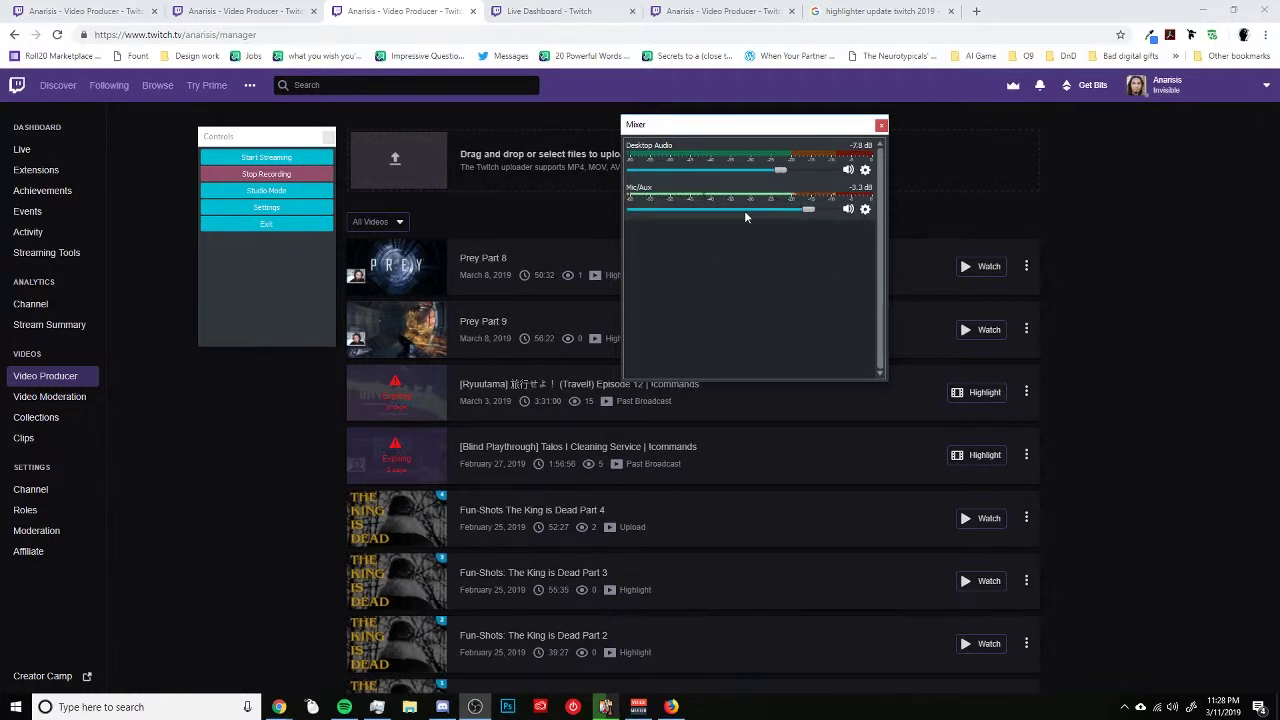
{"action": "left_click", "coordinate": [848, 210]}
{"action": "left_click", "coordinate": [849, 171]}
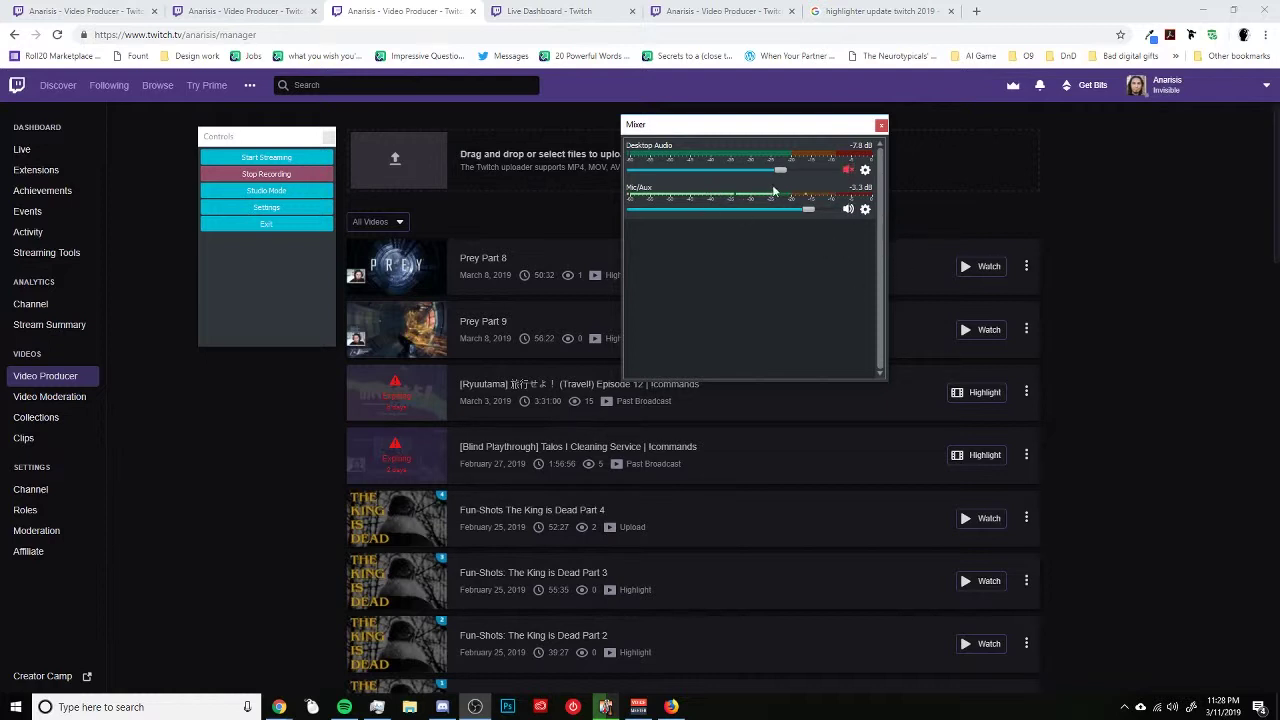
Unhide all mixer sources and review the track assignments of the duplicate sources in Advanced Audio Properties.
{"action": "right_click", "coordinate": [755, 292]}
{"action": "left_click", "coordinate": [770, 313]}
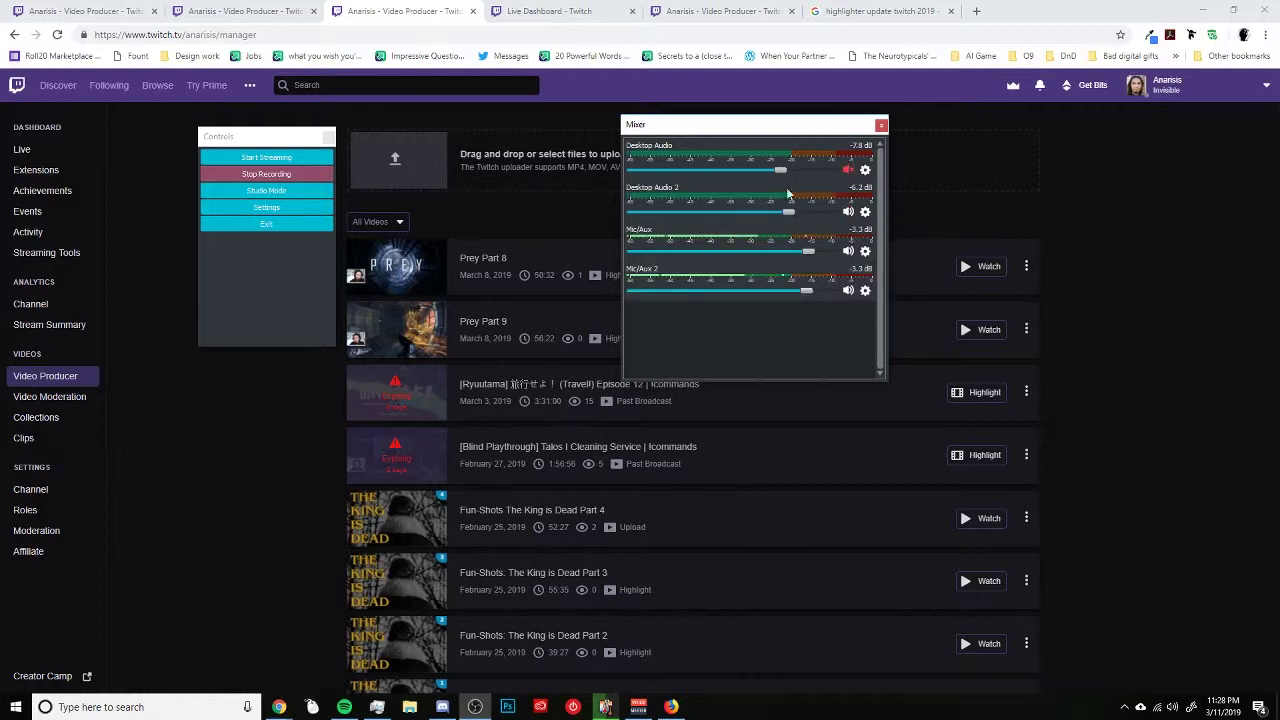
{"action": "right_click", "coordinate": [752, 319]}
{"action": "left_click", "coordinate": [800, 370]}
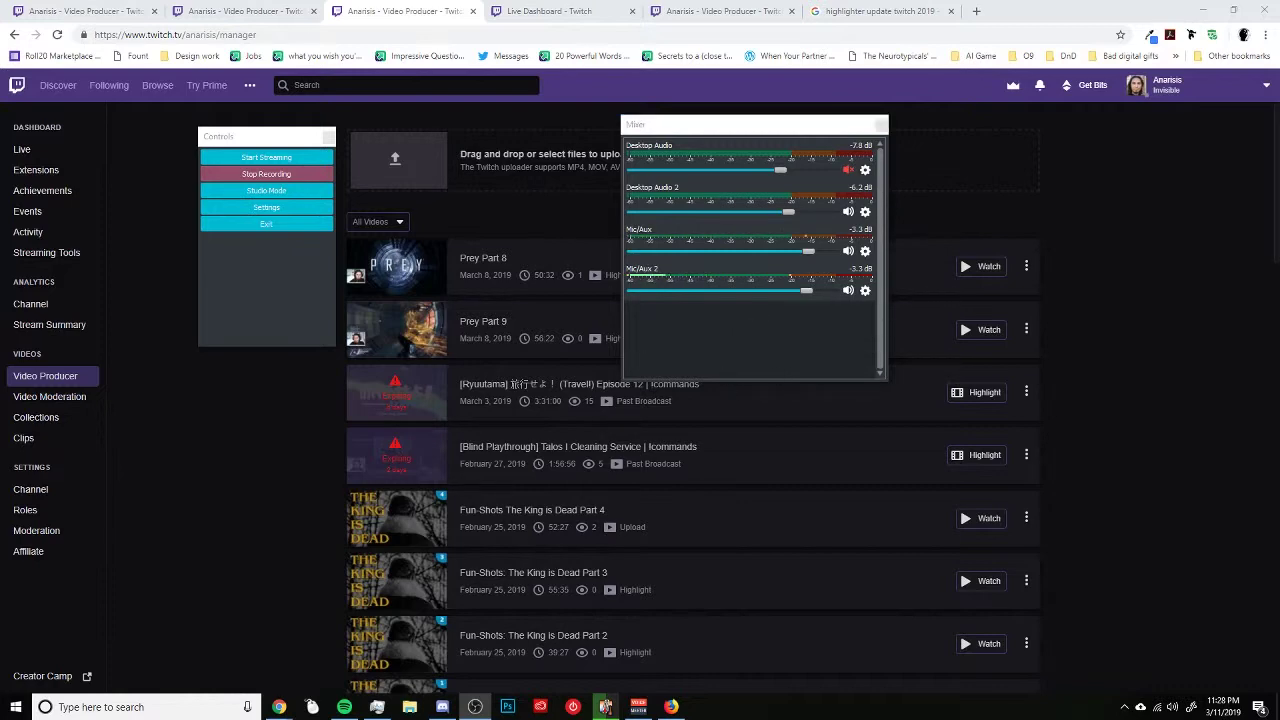
{"action": "left_click_drag", "start_coordinate": [183, 335], "coordinate": [806, 294]}
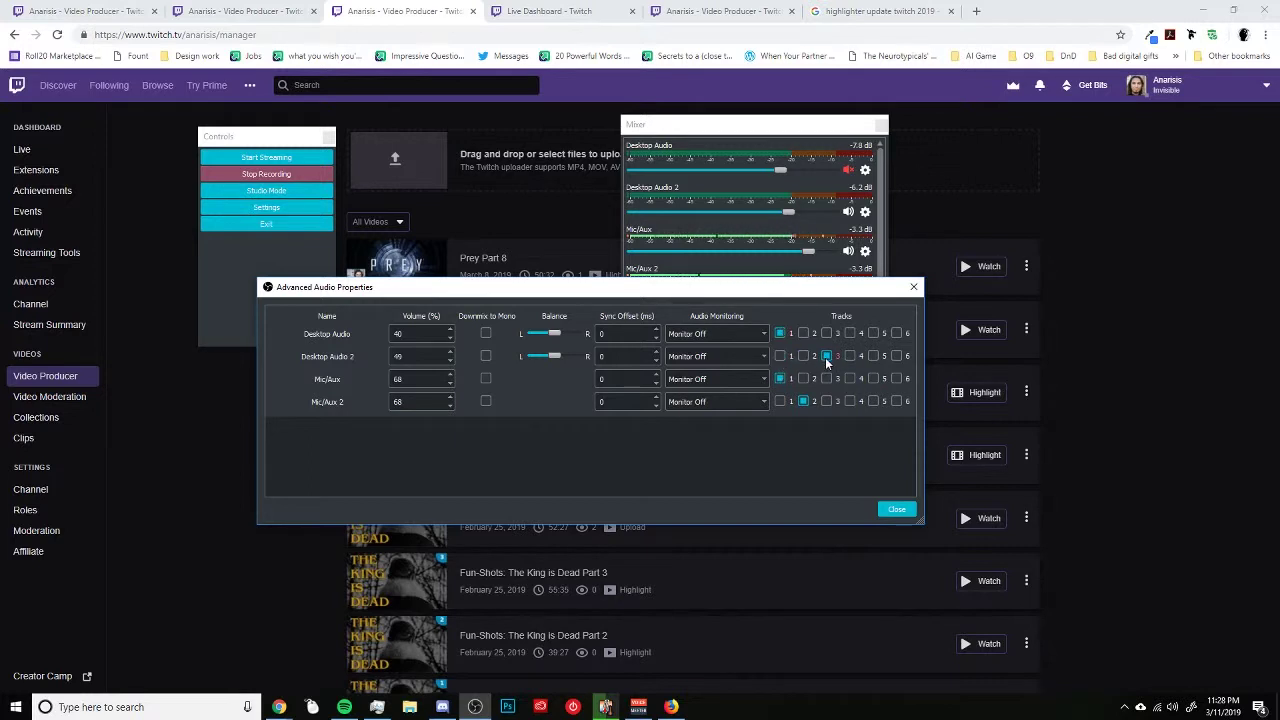
{"action": "left_click_drag", "start_coordinate": [783, 290], "coordinate": [801, 338]}
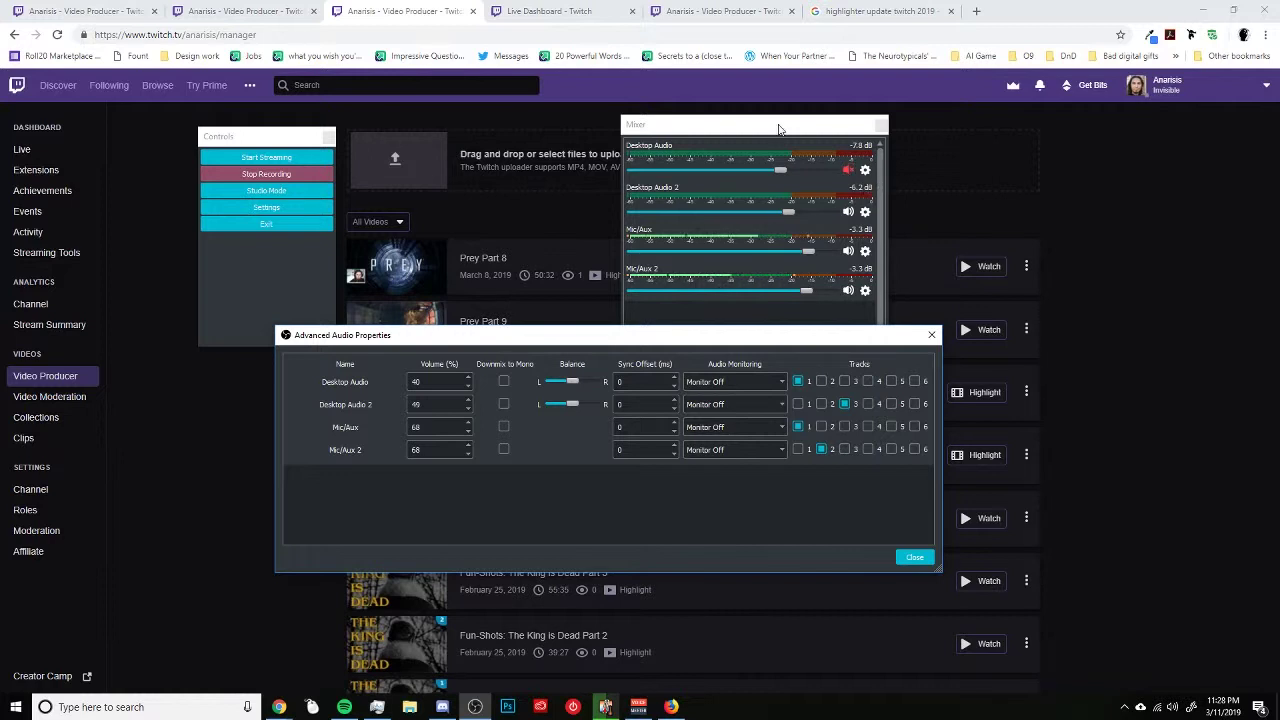
{"action": "left_click_drag", "start_coordinate": [777, 125], "coordinate": [1119, 17]}
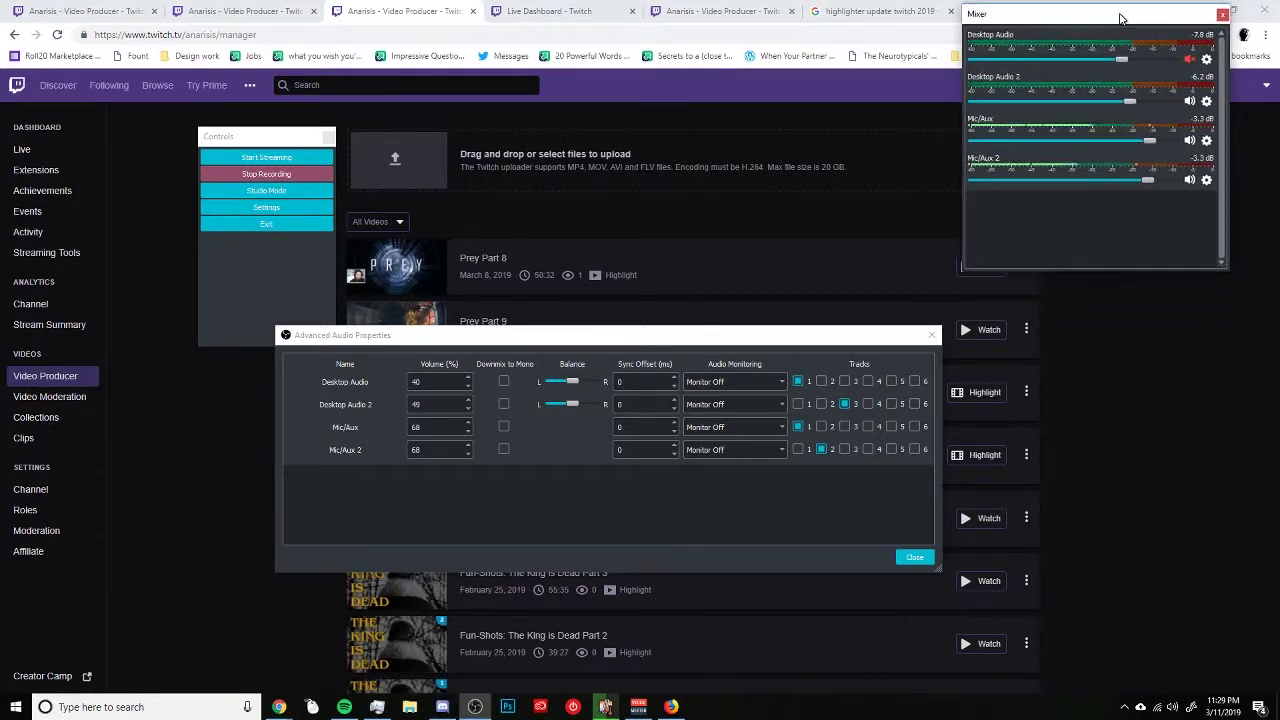
{"action": "left_click", "coordinate": [932, 334]}
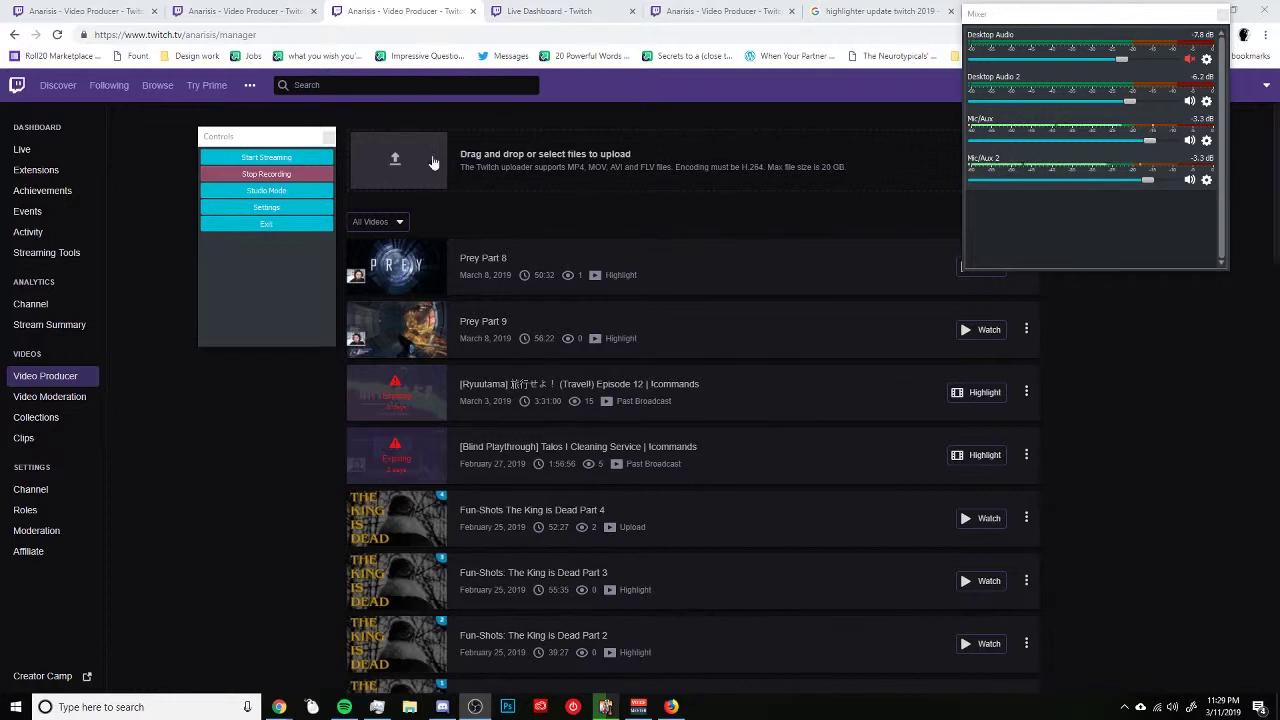
Hide Desktop Audio 2 and Mic/Aux 2 again and place the mixer over the middle of the video list.
{"action": "right_click", "coordinate": [1100, 88]}
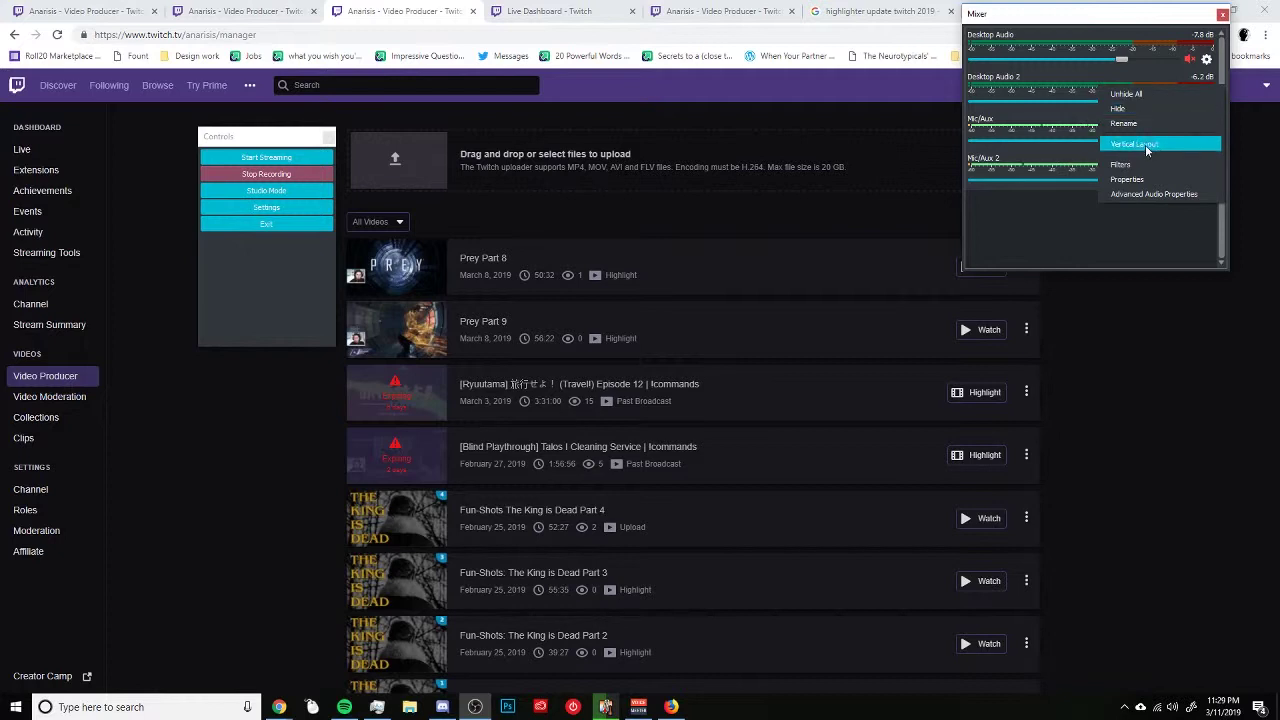
{"action": "left_click", "coordinate": [1140, 110]}
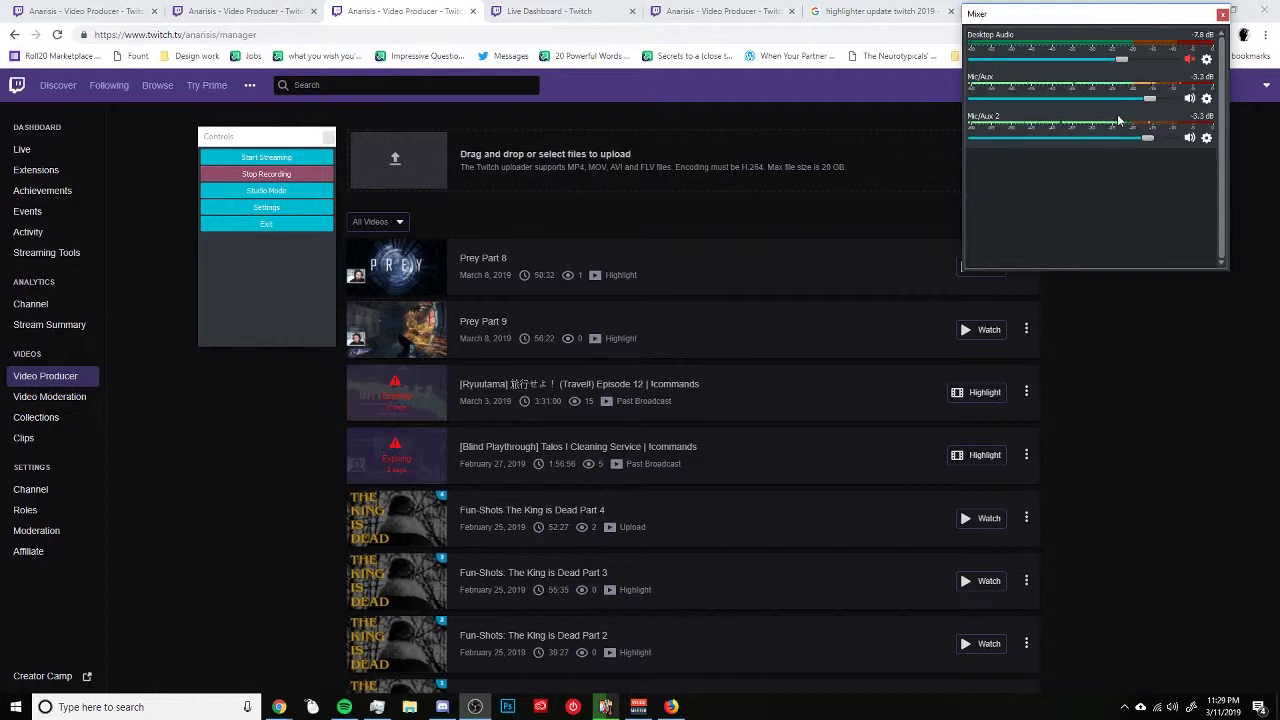
{"action": "right_click", "coordinate": [1119, 114]}
{"action": "left_click", "coordinate": [1152, 141]}
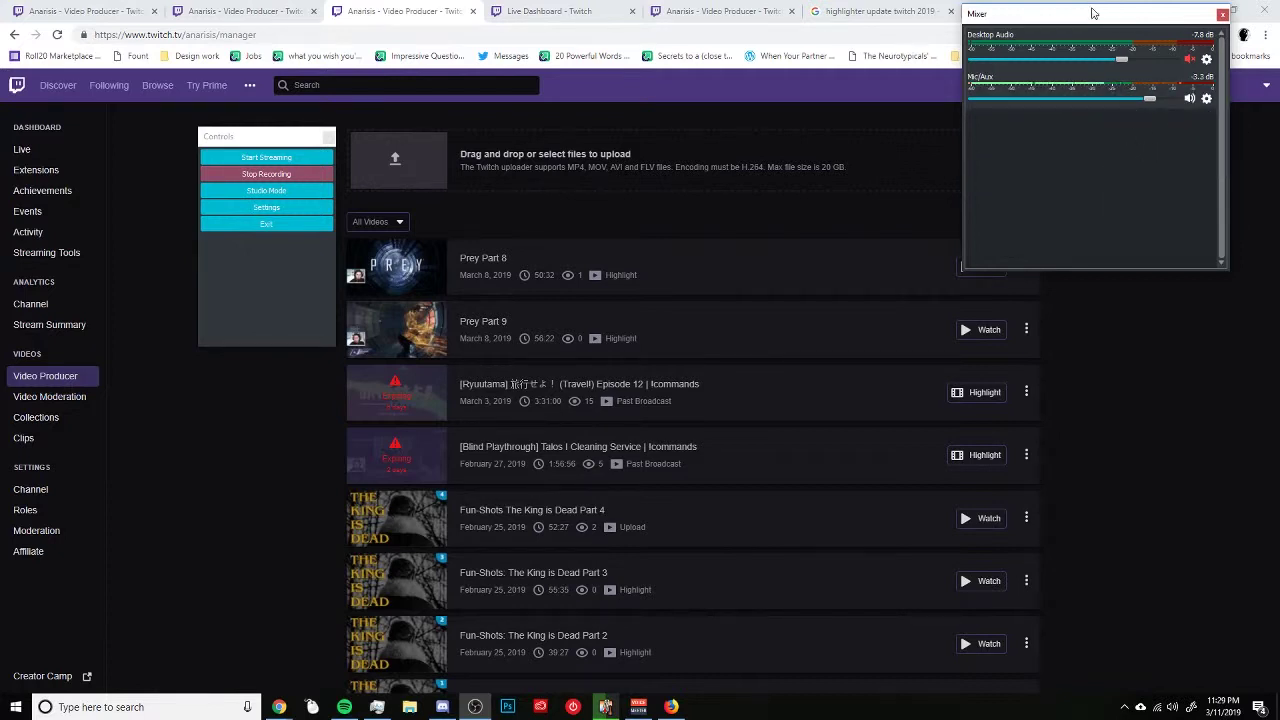
{"action": "left_click_drag", "start_coordinate": [1092, 13], "coordinate": [632, 281]}
{"action": "left_click_drag", "start_coordinate": [628, 268], "coordinate": [590, 290]}
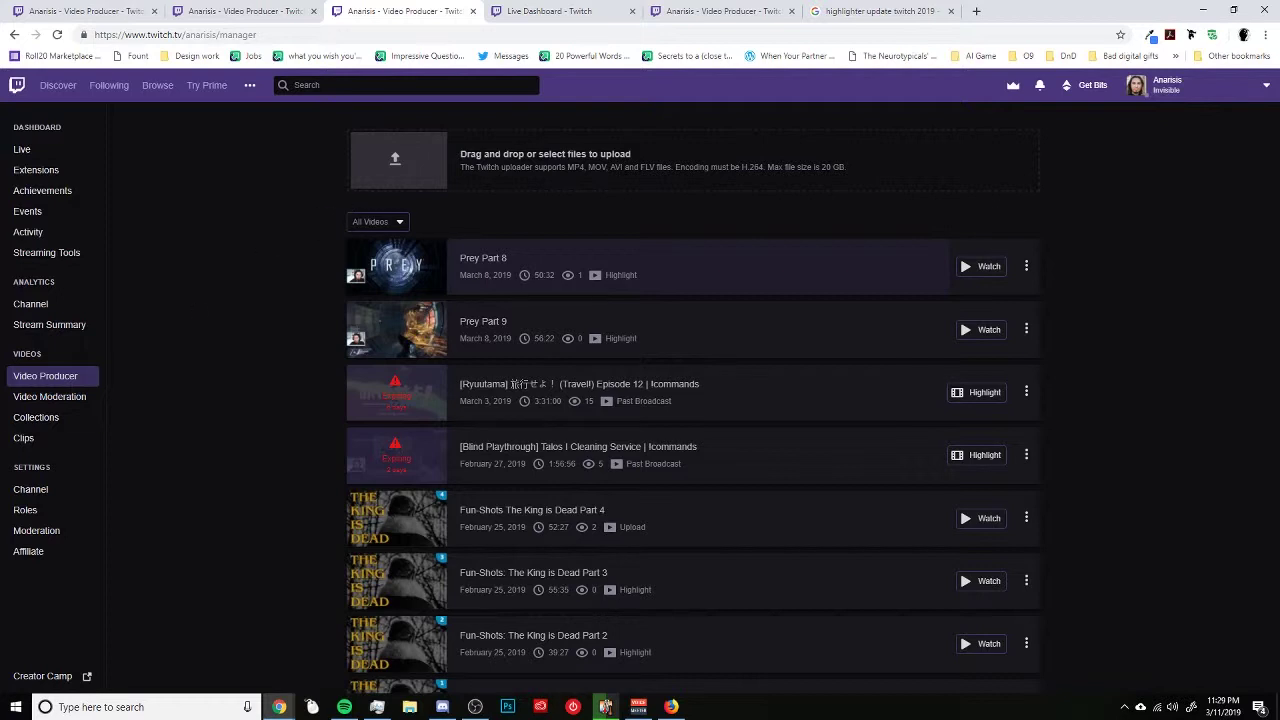
{"action": "key", "text": "alt+Tab"}
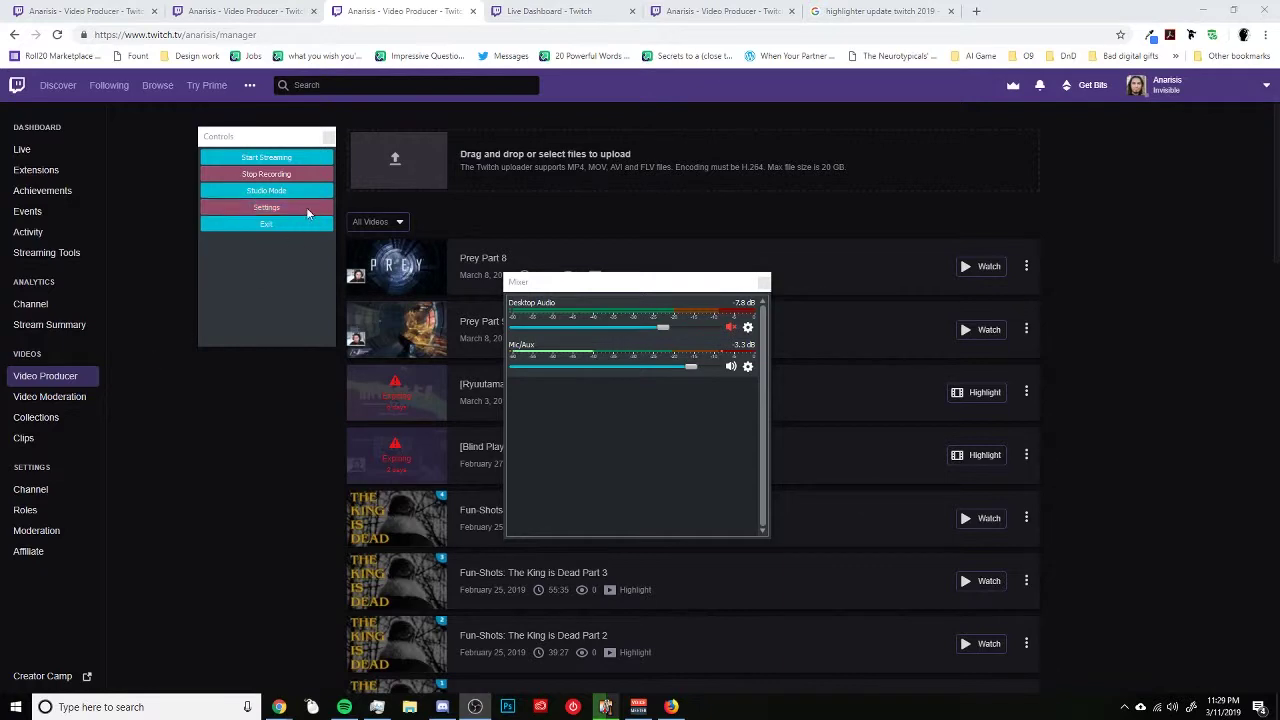